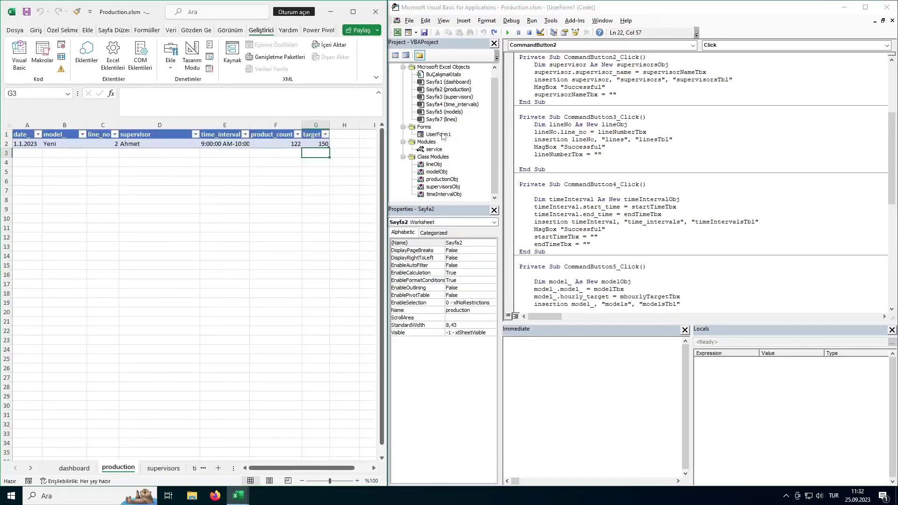
Step: Open UserForm1 in the designer and switch it to the Production Data page with seven entry fields
double_click(439, 134)
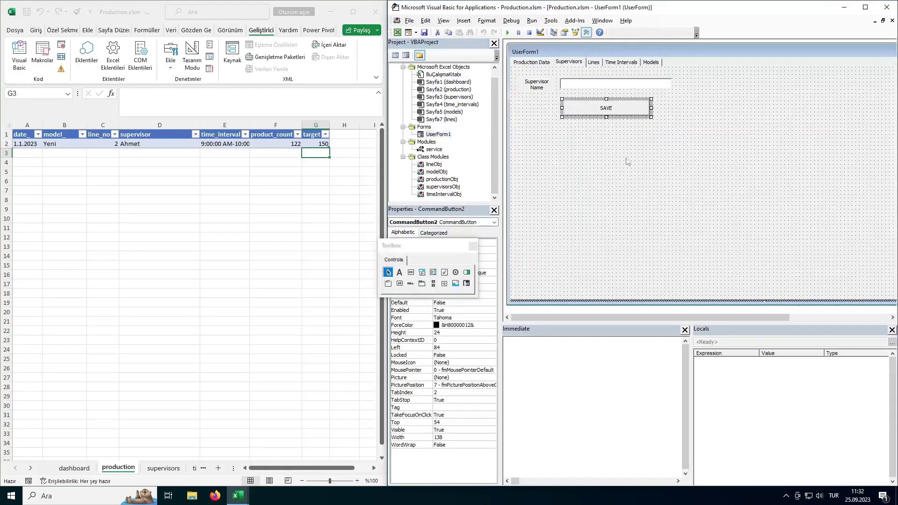
right_click(591, 108)
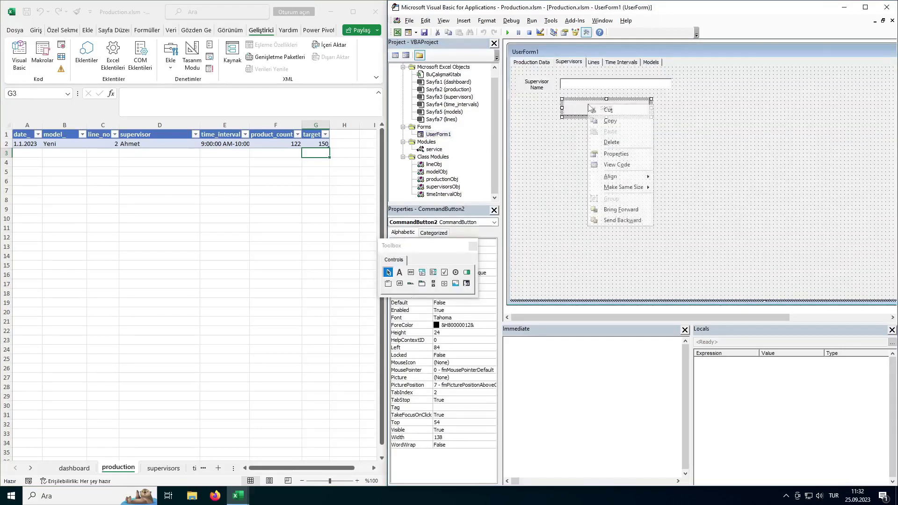
left_click(528, 62)
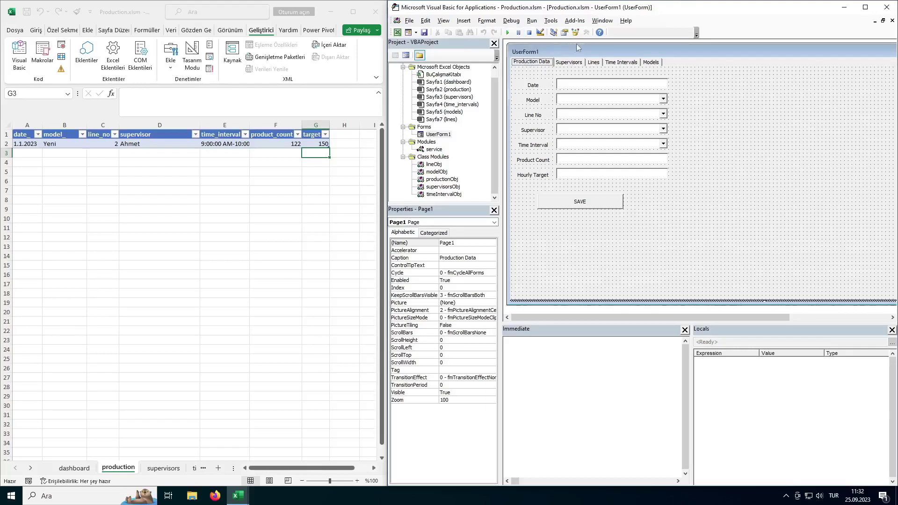
Step: Open the CommandButton1_Click code behind the production SAVE button
right_click(577, 201)
left_click(604, 261)
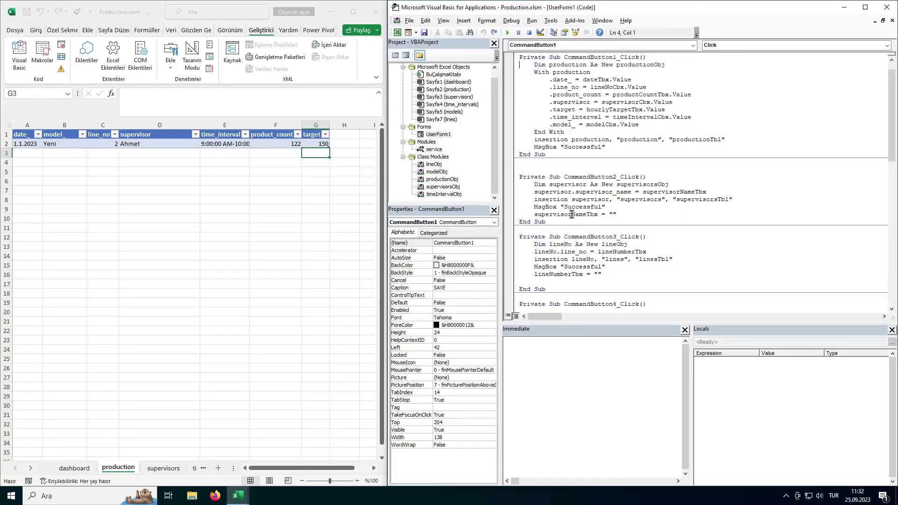
key("Right")
key("Right")
key("Right")
Step: Set a breakpoint on the .date_ = dateTbx.Value line, then show the dashboard sheet
right_click(510, 67)
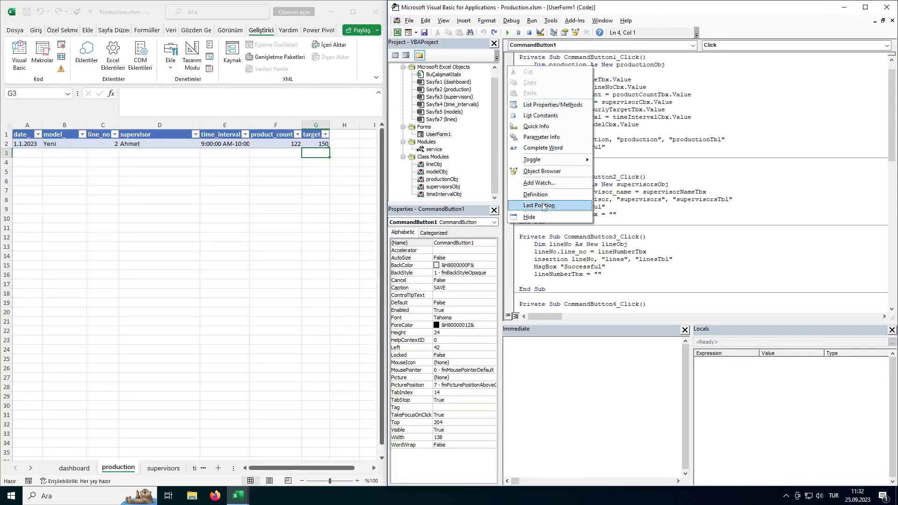
mouse_move(534, 160)
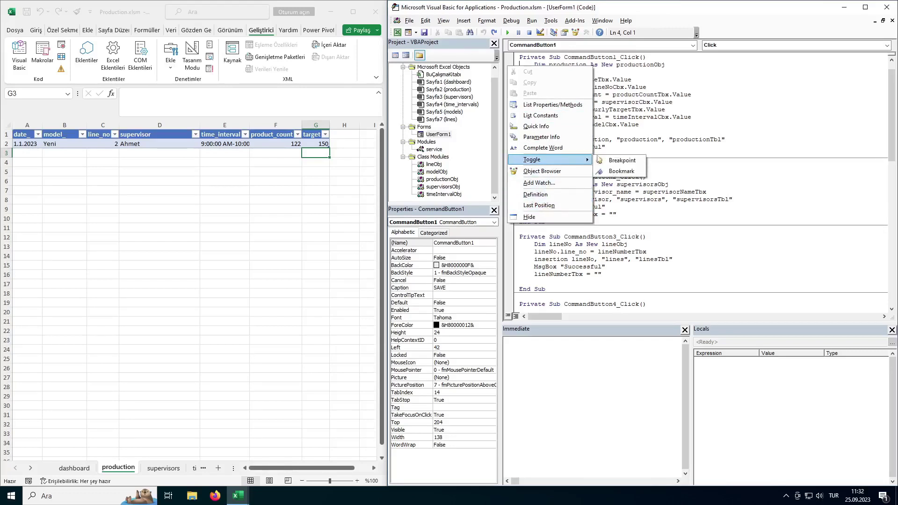
left_click(618, 161)
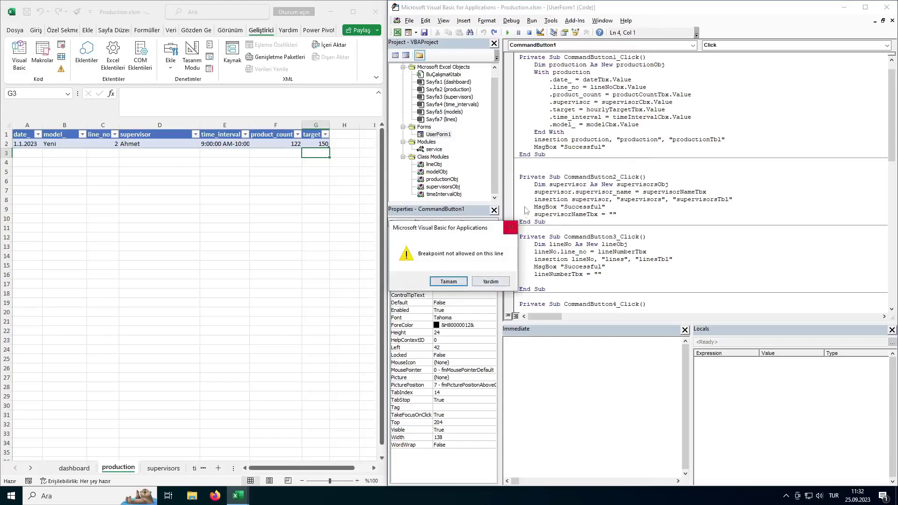
key("Return")
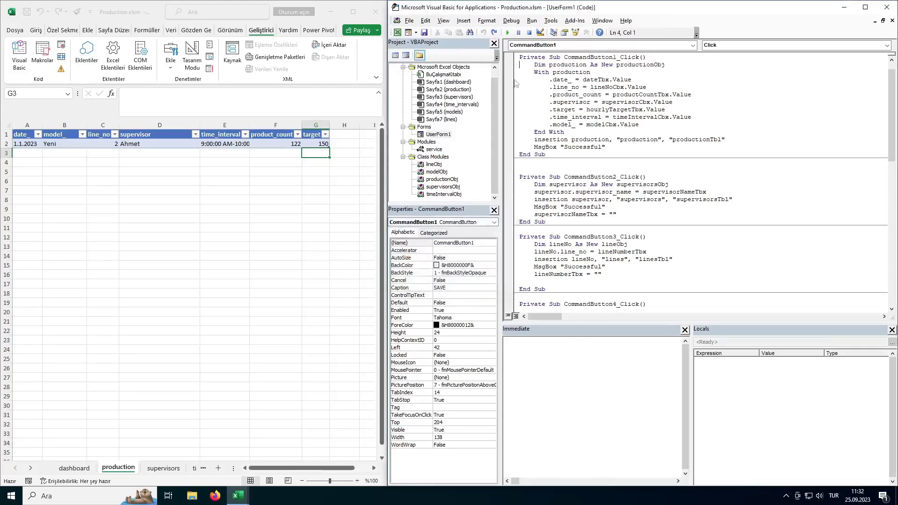
right_click(511, 81)
left_click(617, 174)
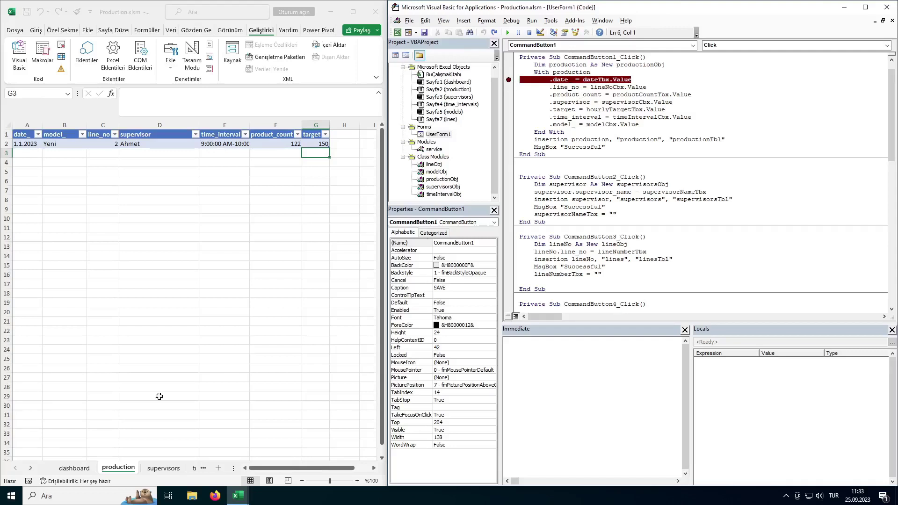
left_click(67, 469)
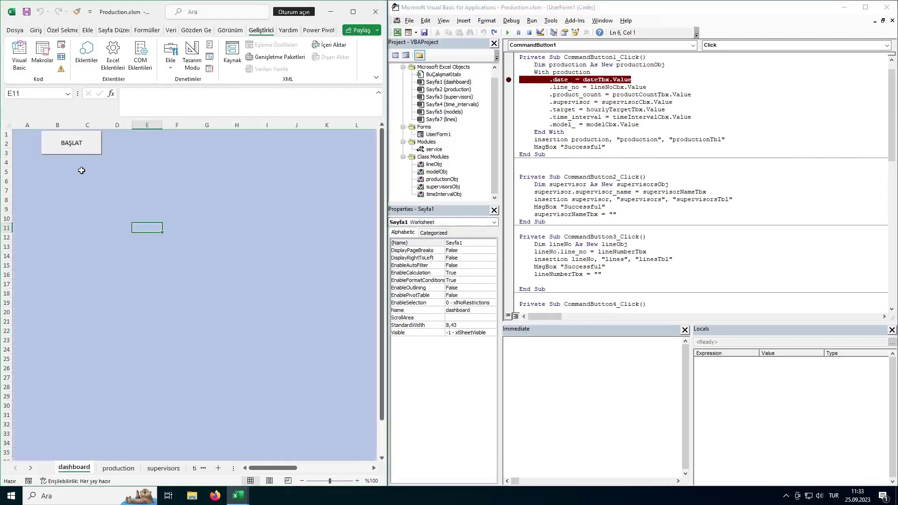
Step: Launch the entry form from BAŞLAT, switch to the production sheet, and enter date 1.1.2023
left_click(89, 147)
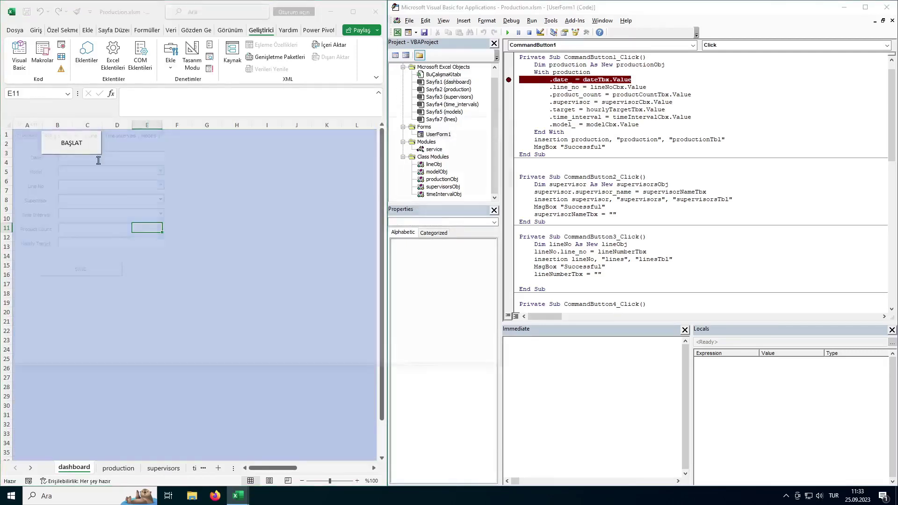
mouse_move(255, 120)
left_mouse_down()
mouse_move(557, 84)
mouse_move(590, 53)
left_mouse_up()
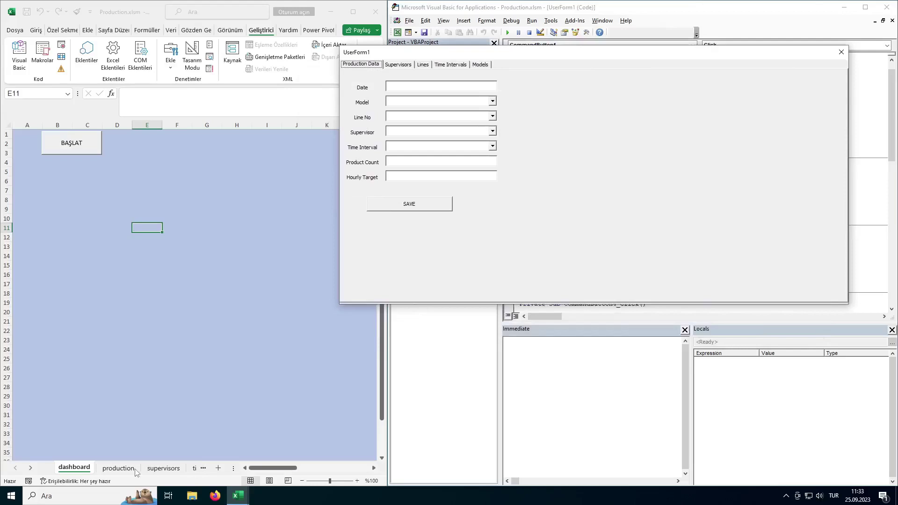
left_click(130, 469)
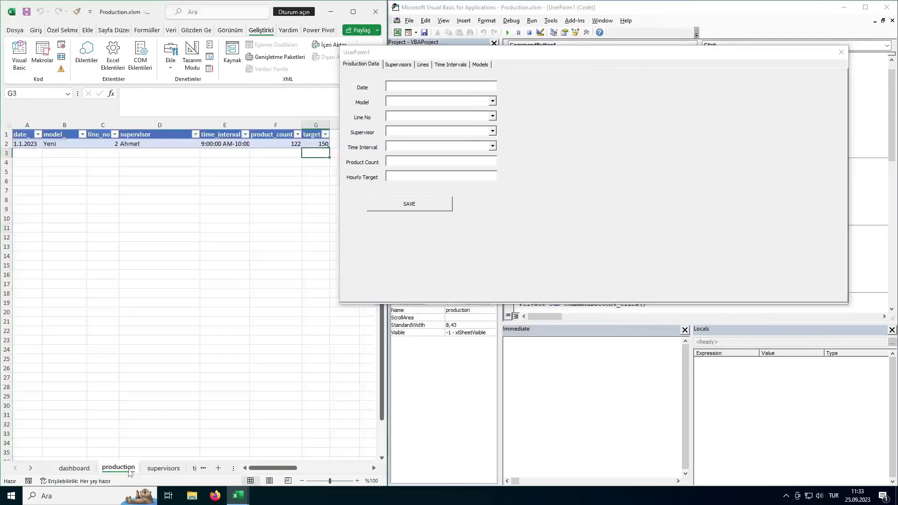
left_click(403, 88)
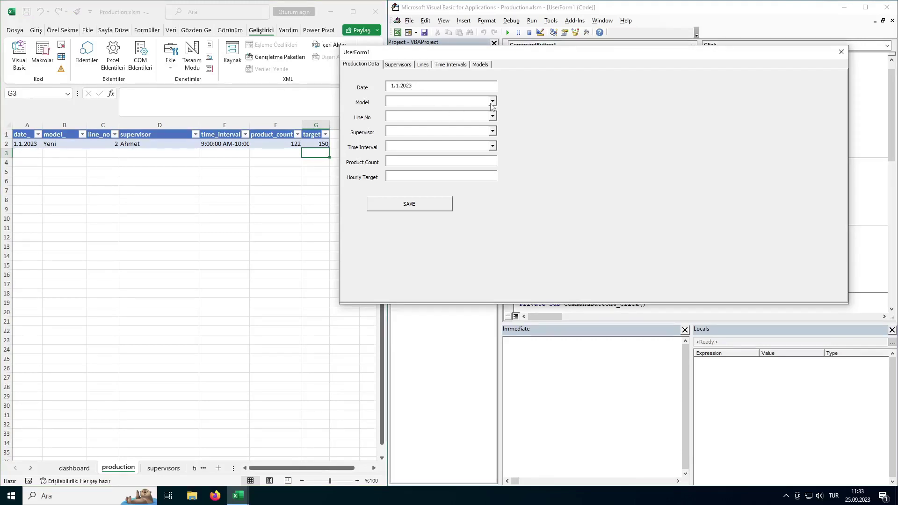
type("1.1.2023")
Step: Choose model ABC, line 2, the supervisor, 9:00:00 AM-10:00:00 AM, and enter product count 100
left_click(493, 102)
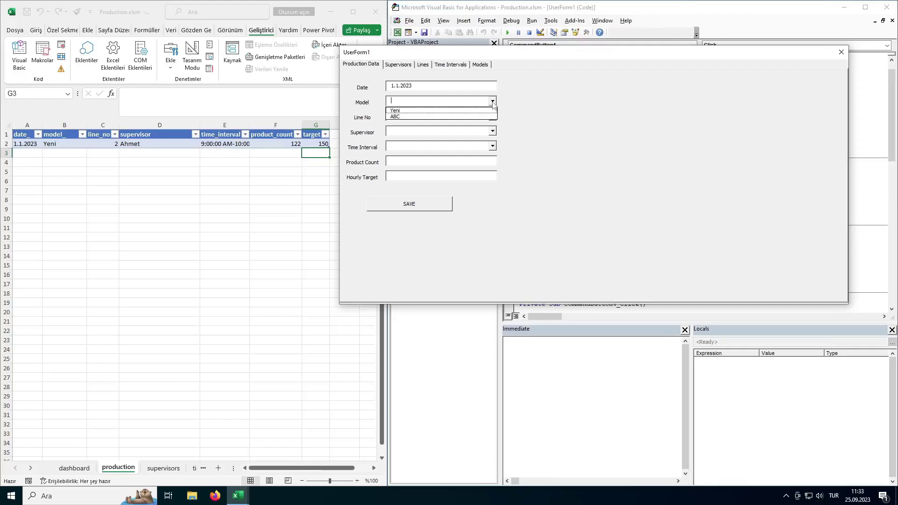
left_click(441, 117)
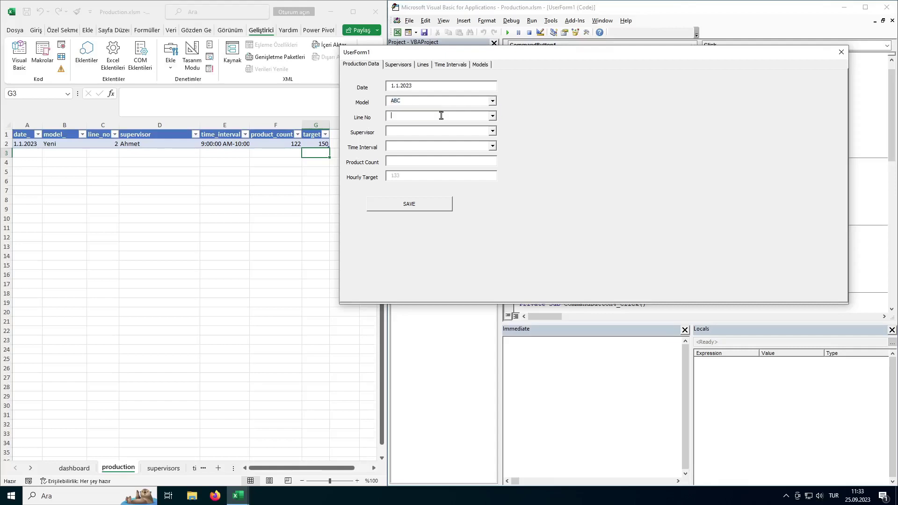
left_click(493, 116)
left_click(473, 131)
left_click(494, 132)
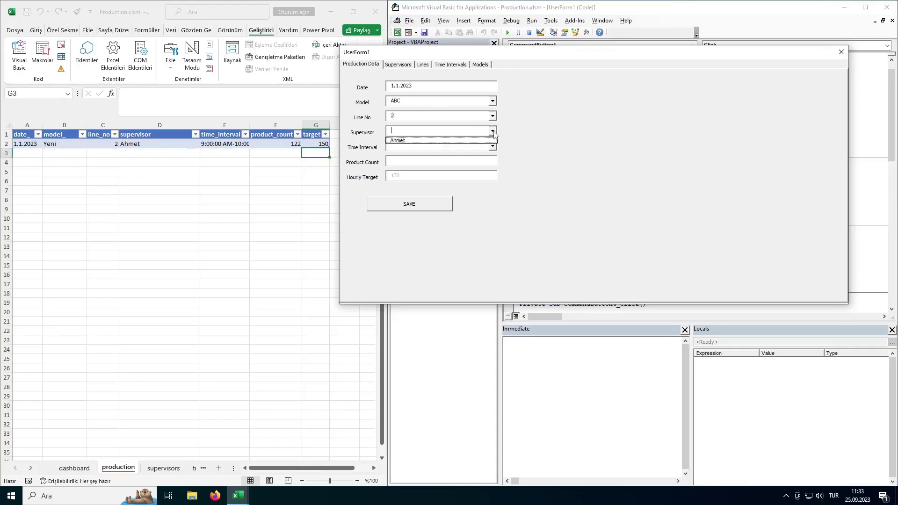
left_click(478, 140)
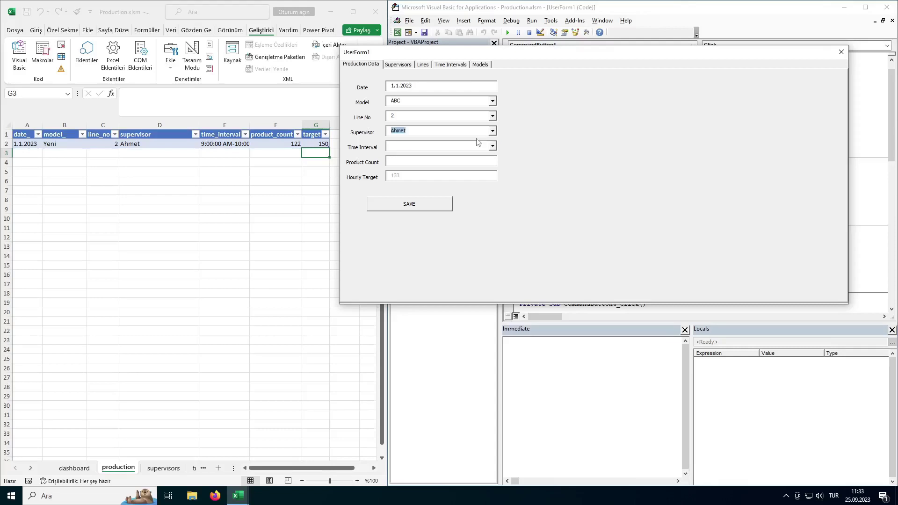
left_click(493, 148)
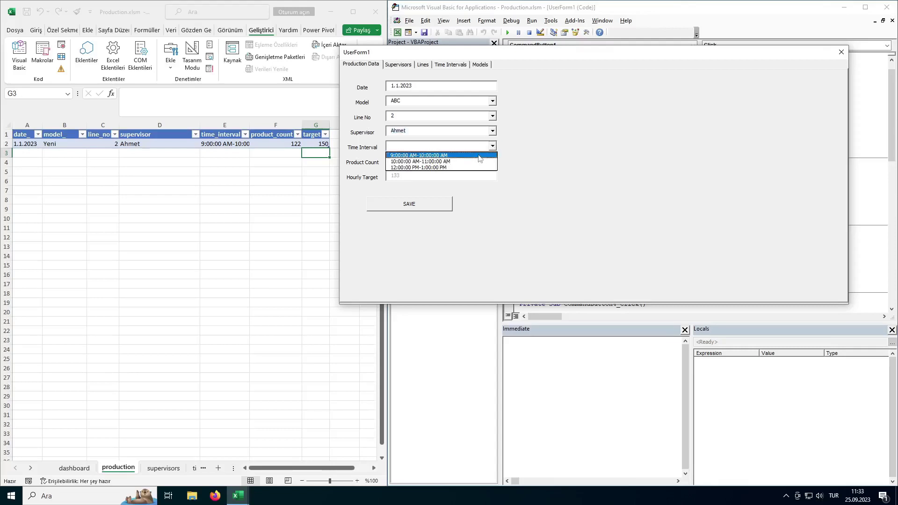
left_click(479, 159)
left_click(462, 161)
type("100")
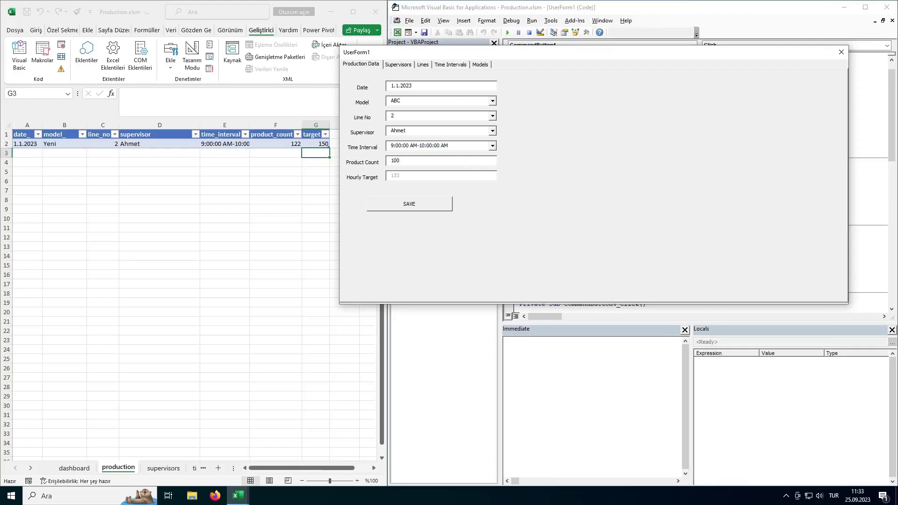
left_click(442, 206)
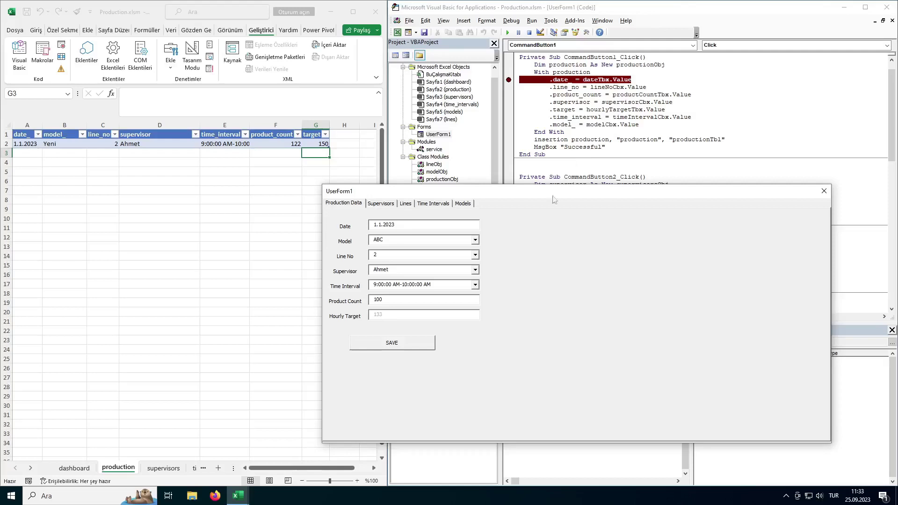
Step: Submit the filled form with SAVE so the code halts at the .date_ breakpoint
mouse_move(552, 190)
left_mouse_down()
mouse_move(574, 171)
mouse_move(605, 107)
left_mouse_up()
left_click(456, 265)
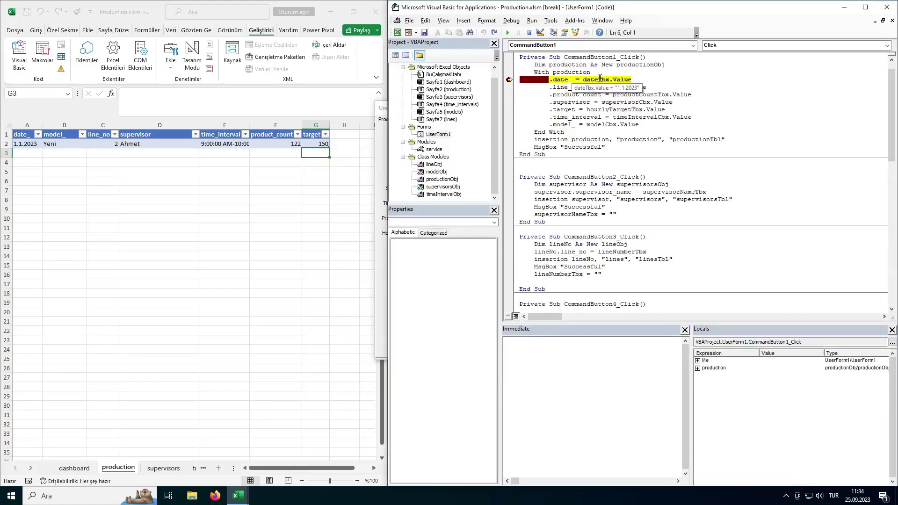
left_click(246, 492)
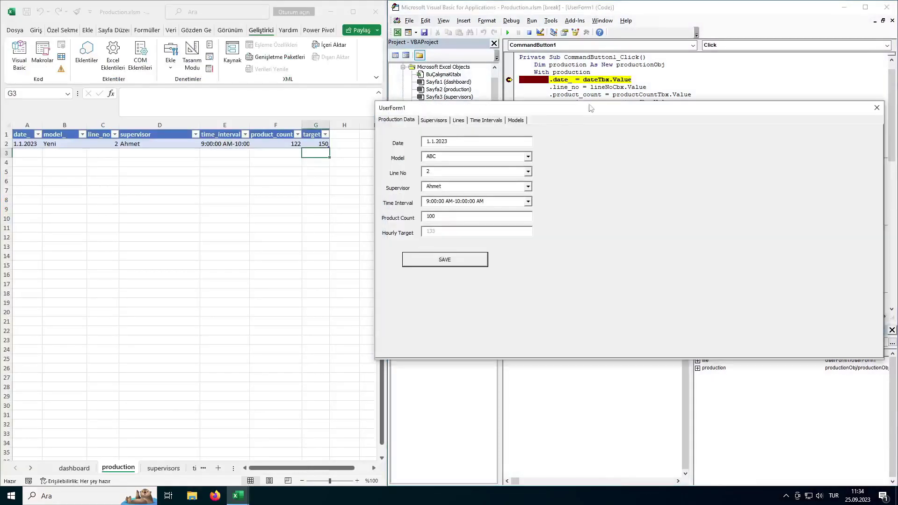
mouse_move(587, 111)
left_mouse_down()
mouse_move(213, 195)
mouse_move(227, 191)
left_mouse_up()
Step: Inspect the form's date value and the .date_ property in the paused code
left_click(565, 106)
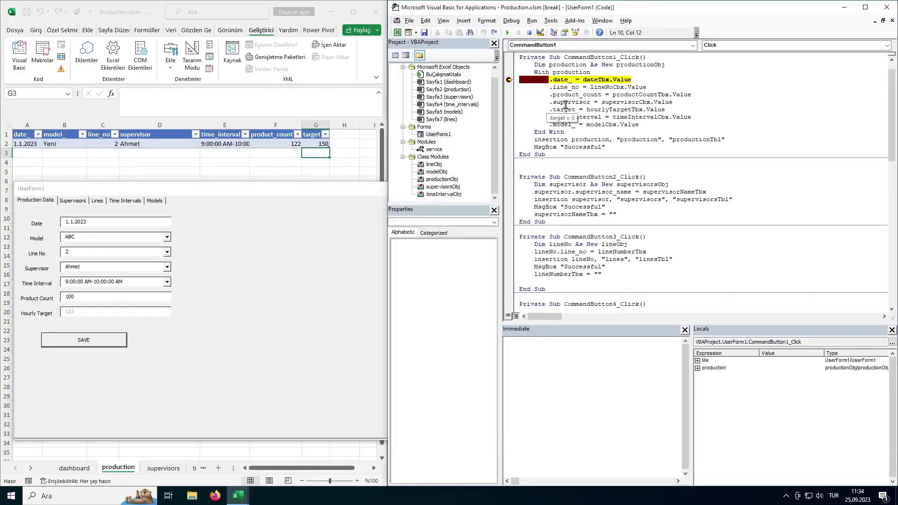
left_click_drag(106, 222, 65, 223)
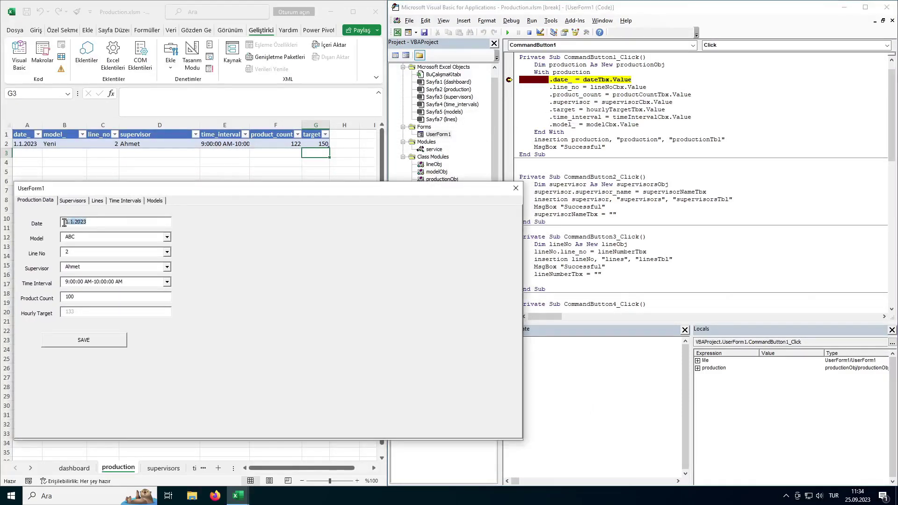
left_click(597, 102)
mouse_move(607, 80)
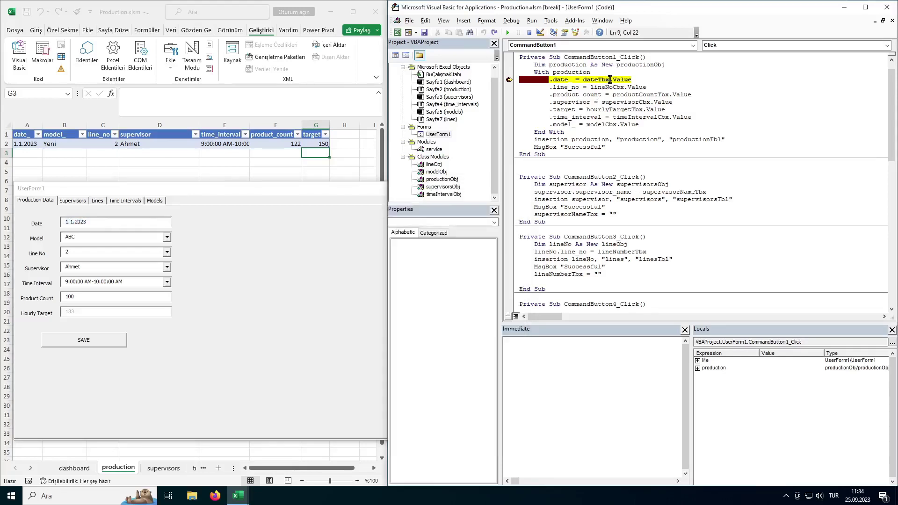
double_click(571, 73)
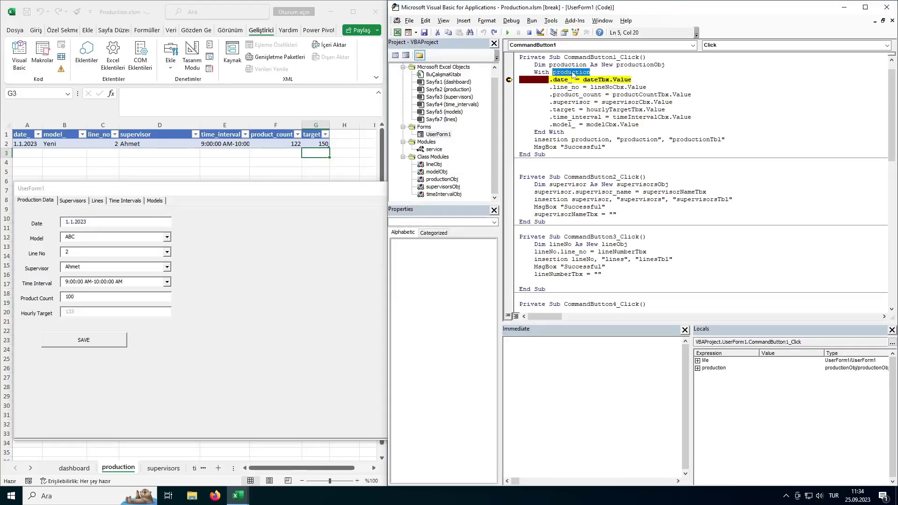
left_click_drag(570, 79, 550, 80)
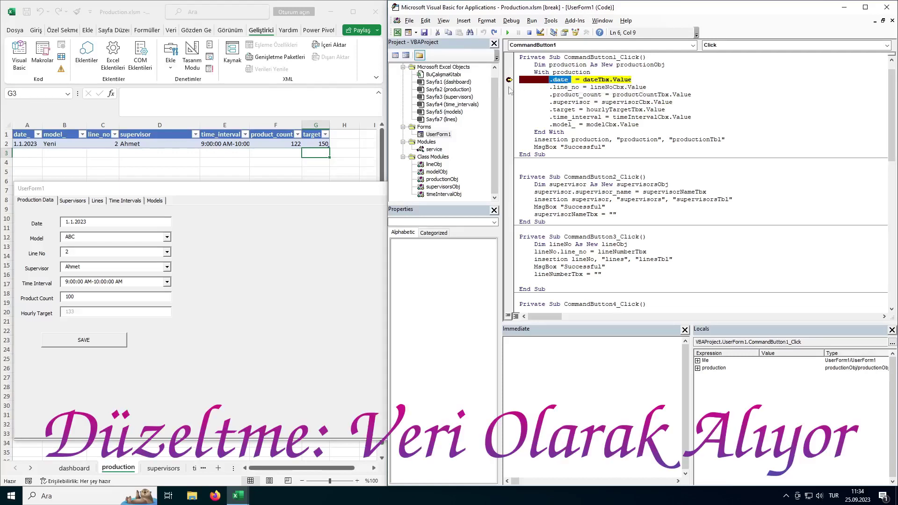
Step: Step with F8 through the date, count, supervisor, target, time interval and model assignments to End With
key("F8")
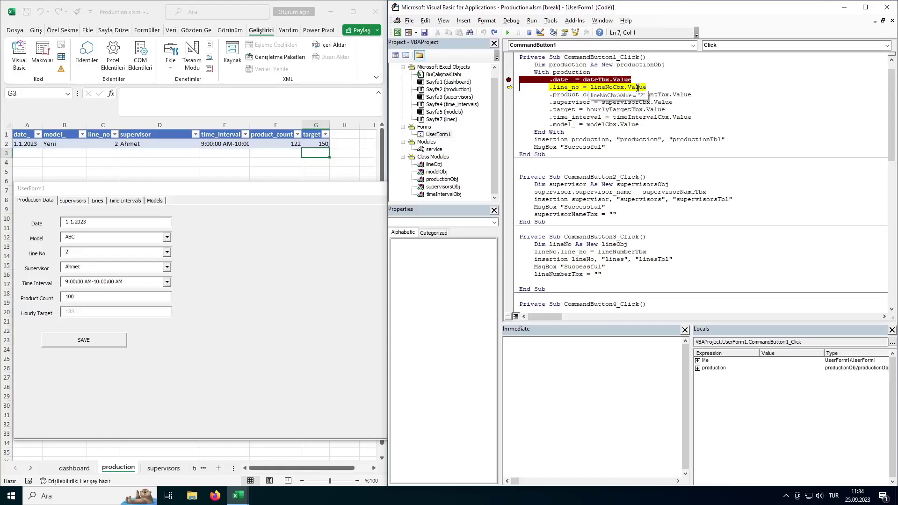
key("F8")
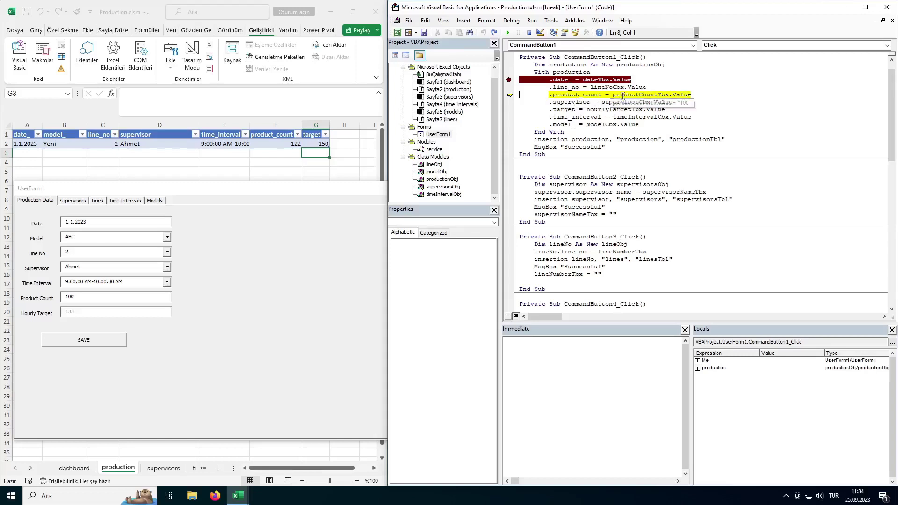
key("F8")
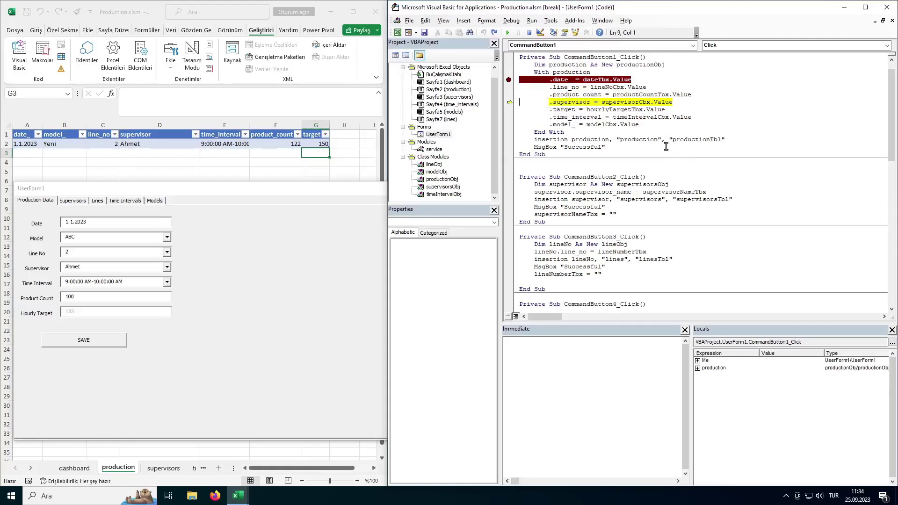
mouse_move(656, 103)
key("F8")
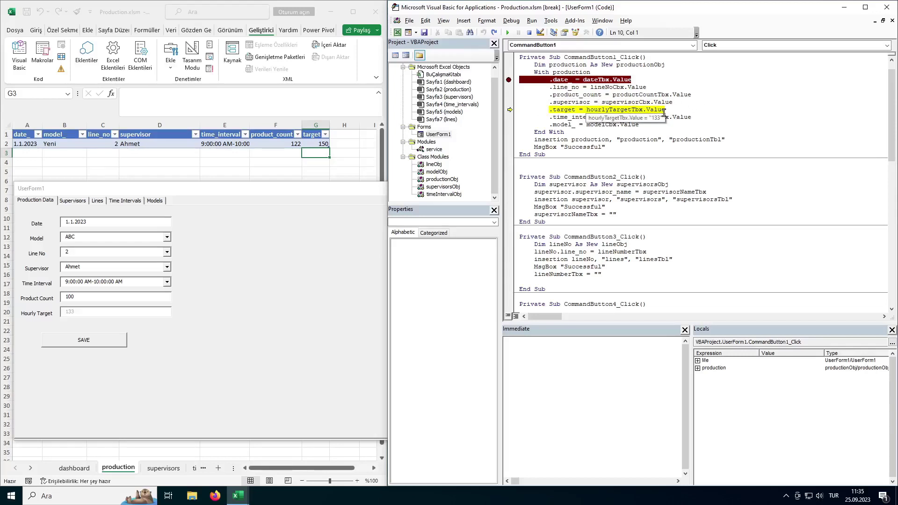
key("F8")
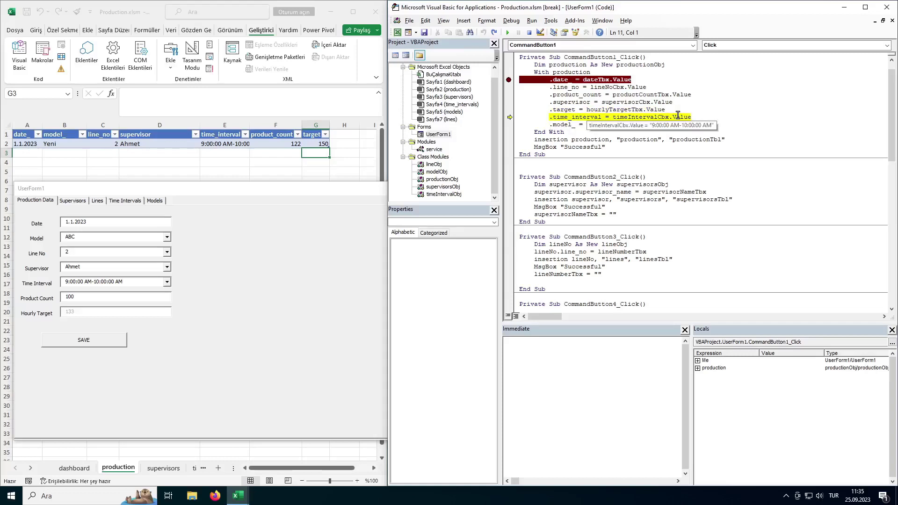
key("F8")
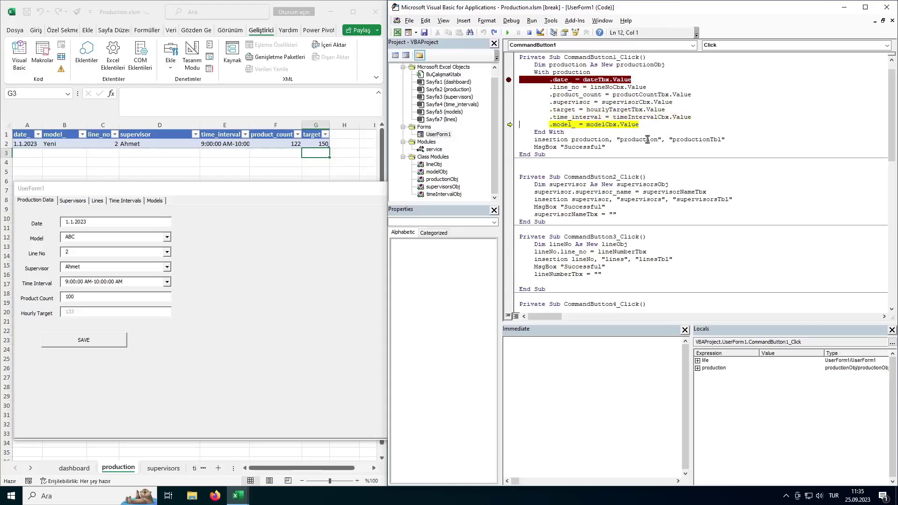
mouse_move(624, 125)
key("F8")
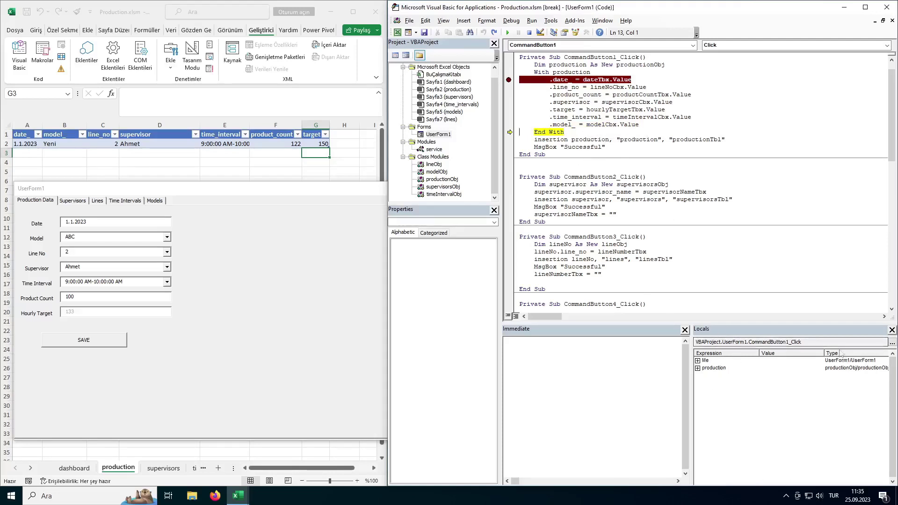
Step: Review production's fields in Locals, including target 133 and model ABC, then step into Sub insertion
left_click(698, 369)
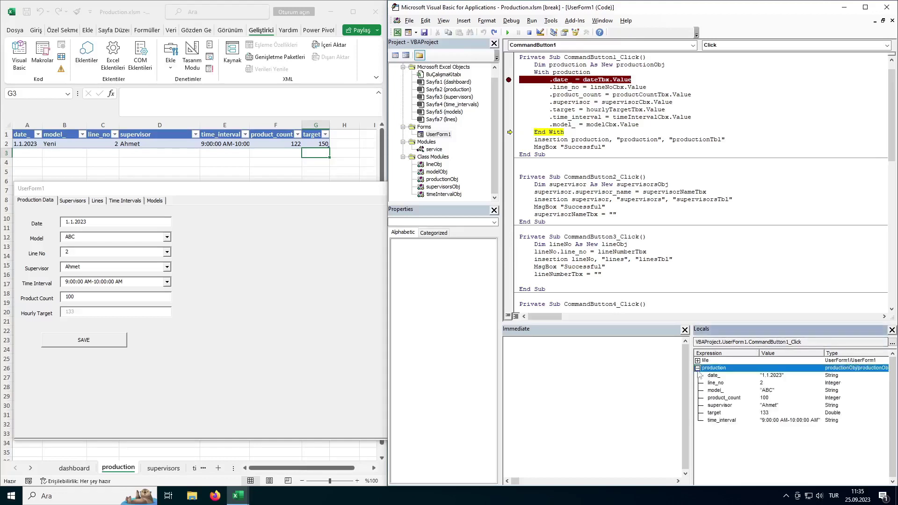
left_click(721, 376)
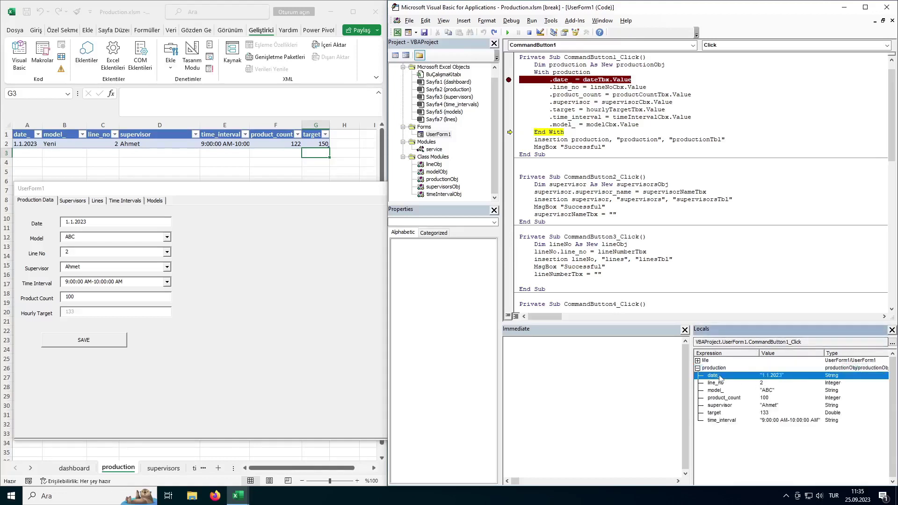
left_click(719, 383)
left_click(717, 391)
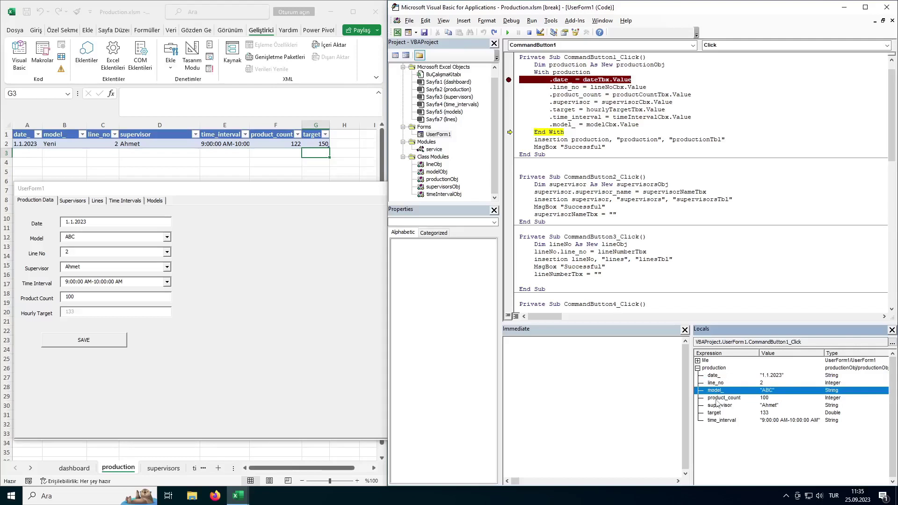
left_click(719, 398)
left_click(719, 406)
left_click(716, 413)
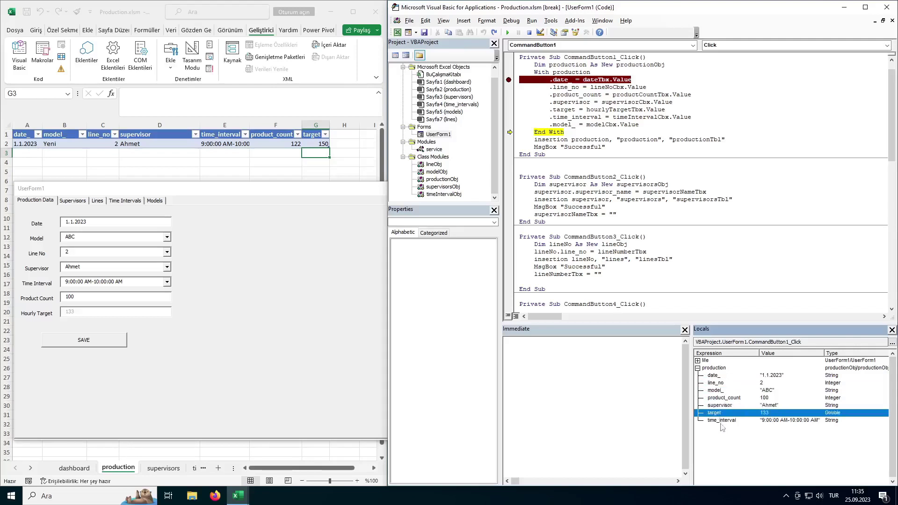
left_click(720, 421)
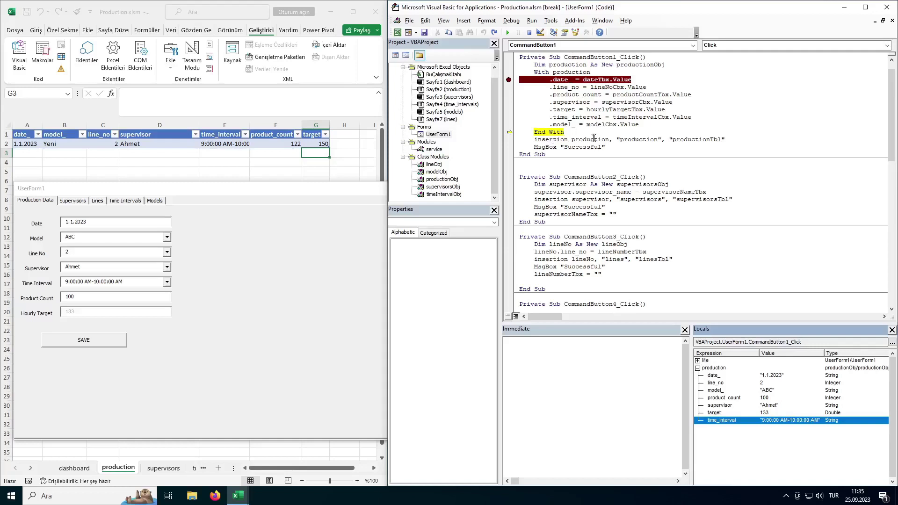
key("F8")
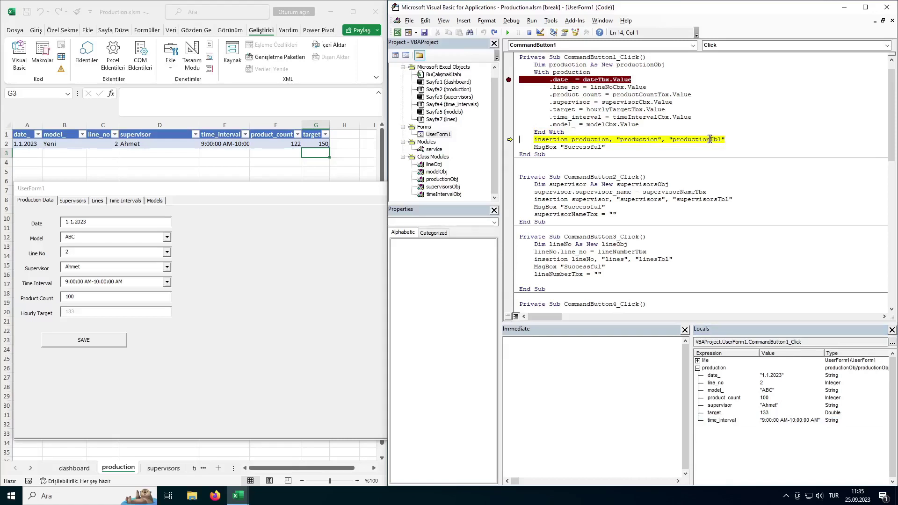
key("F8")
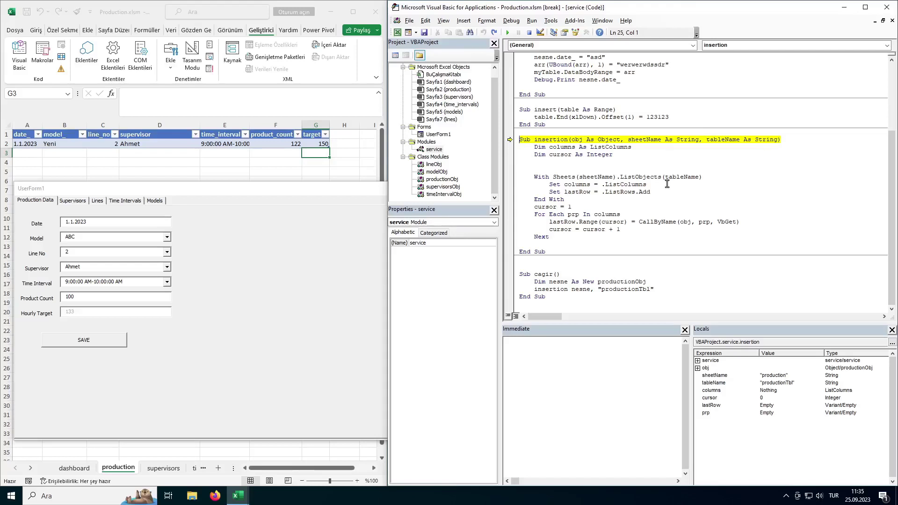
Step: Step through the productionTbl lookup, confirm its 7 columns in Locals, and add a new list row
key("F8")
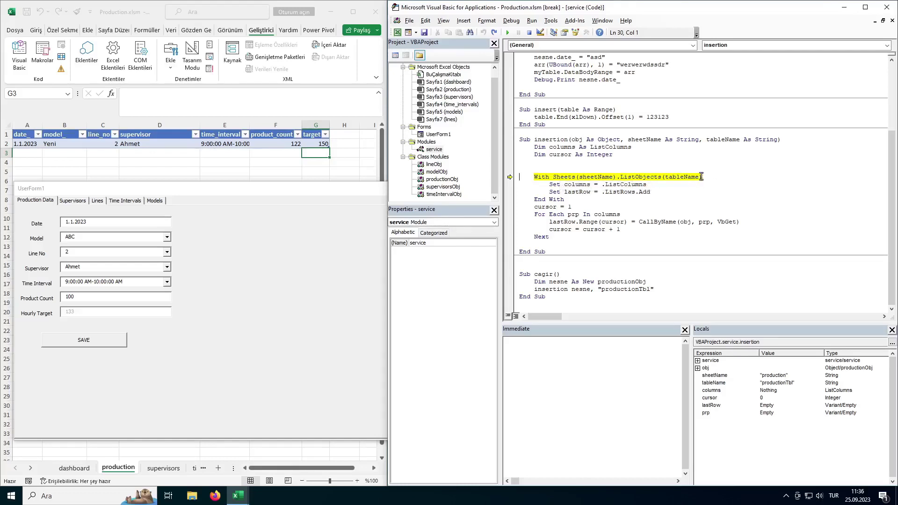
key("F8")
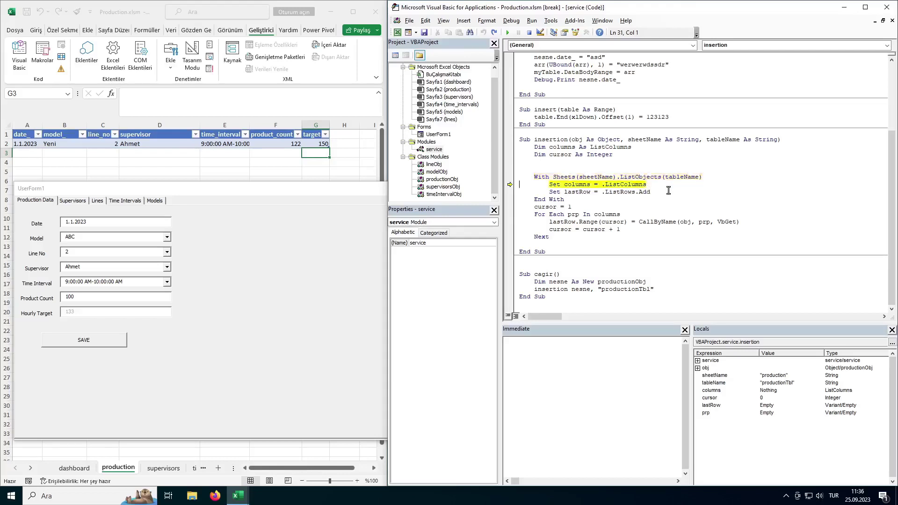
key("F8")
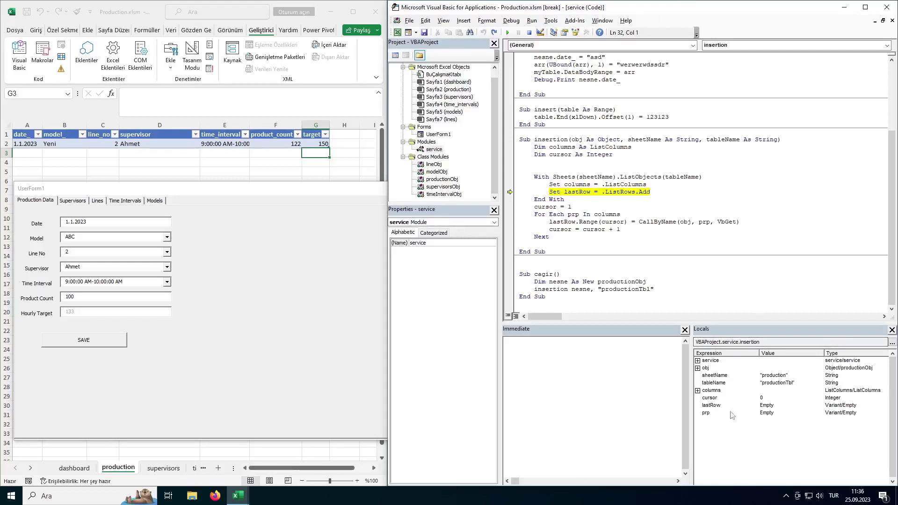
left_click(698, 391)
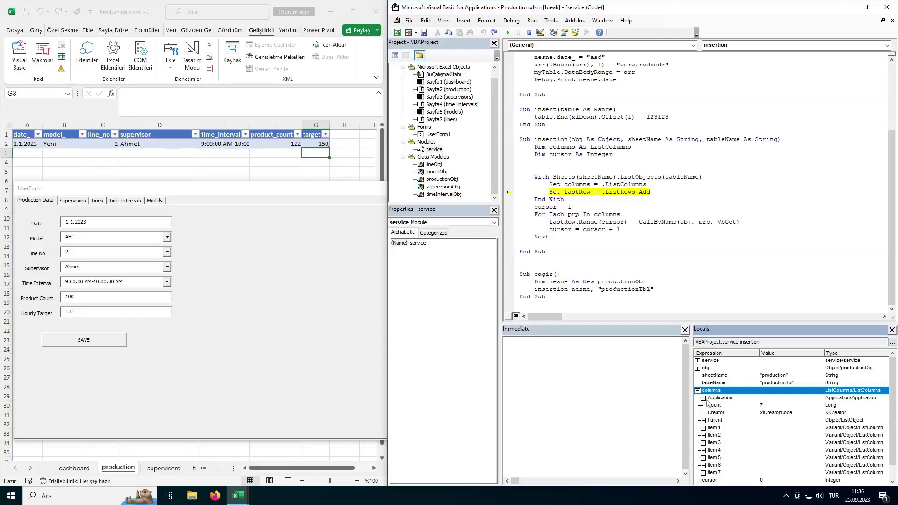
left_click(698, 390)
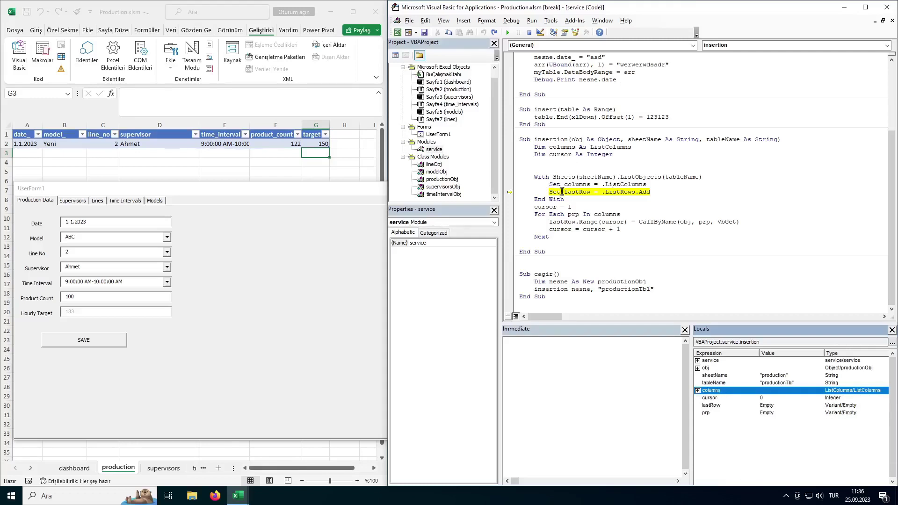
key("F8")
key("F8")
key("F8")
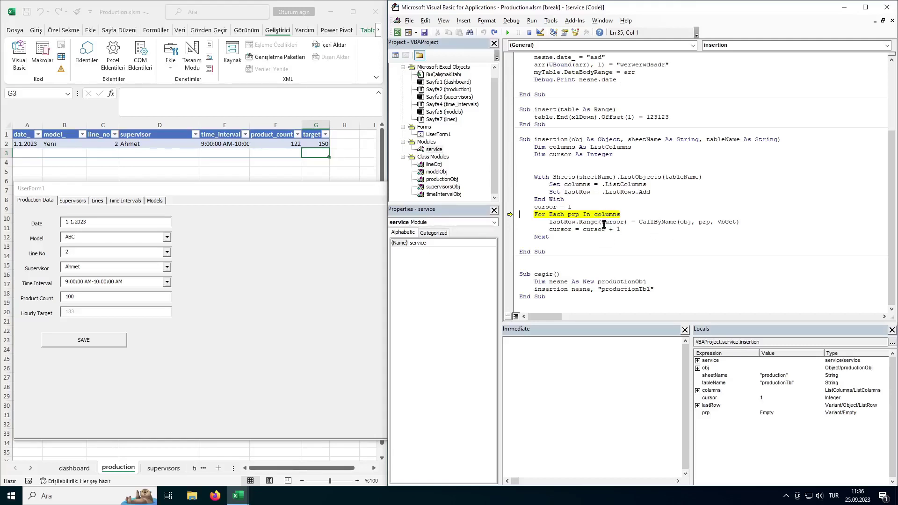
Step: Recheck the columns in Locals, step into the For Each column loop, and select .ListRows.Add
left_click(697, 390)
scroll(733, 409, "down", 1)
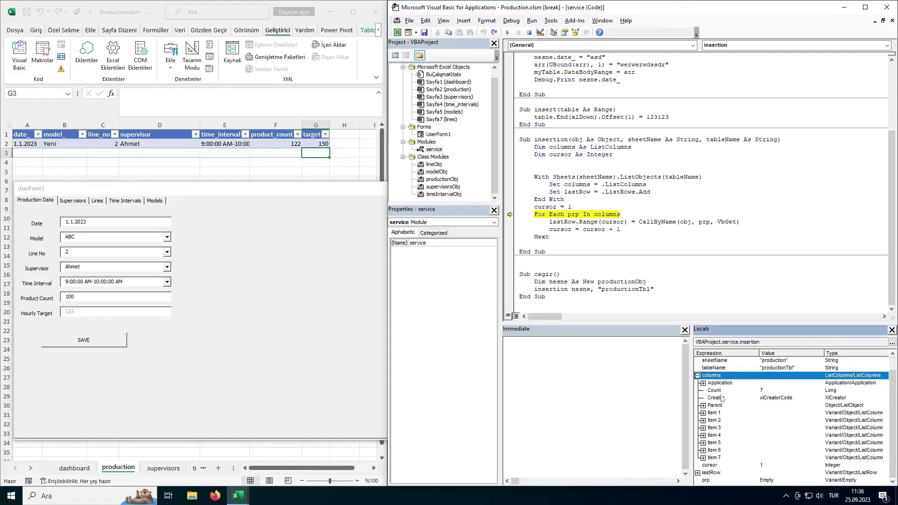
left_click(698, 375)
key("F8")
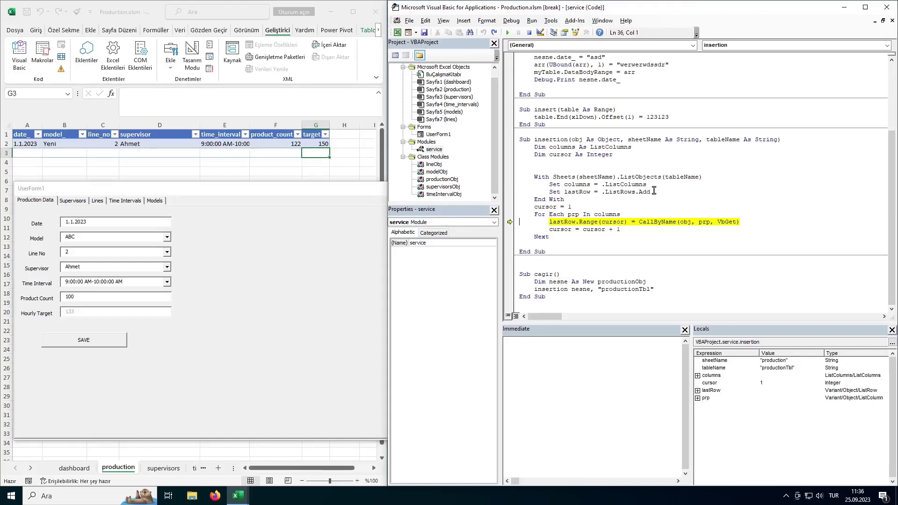
left_click_drag(654, 192, 602, 192)
Step: Write date 1.1.2023 into cell A3 and view the obj fields in Locals
key("F8")
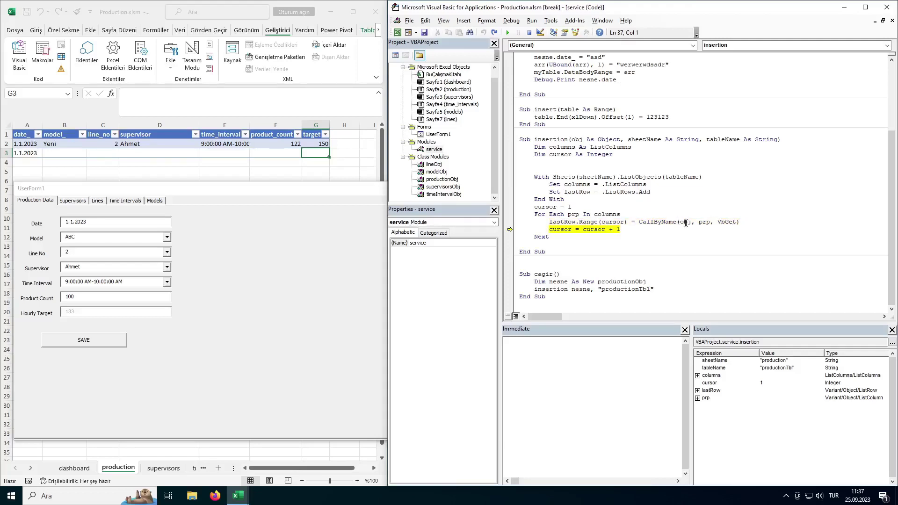
scroll(704, 371, "up", 1)
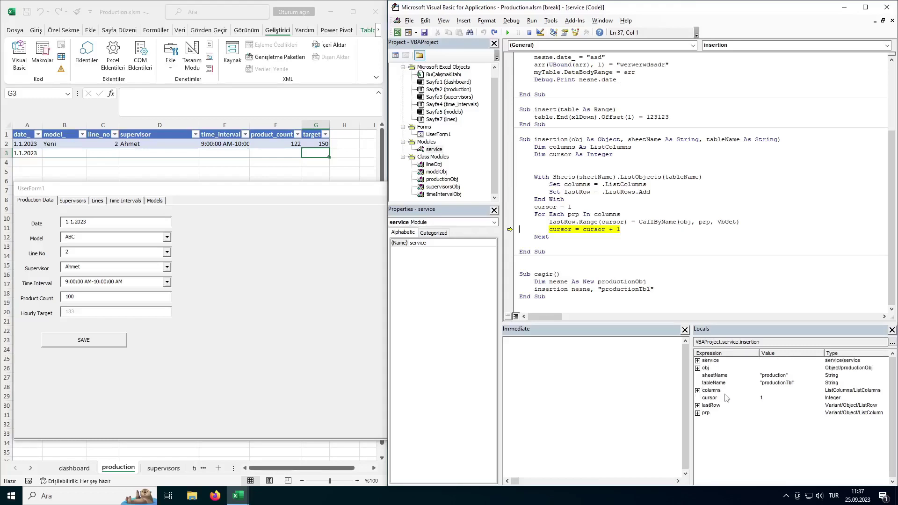
left_click(697, 368)
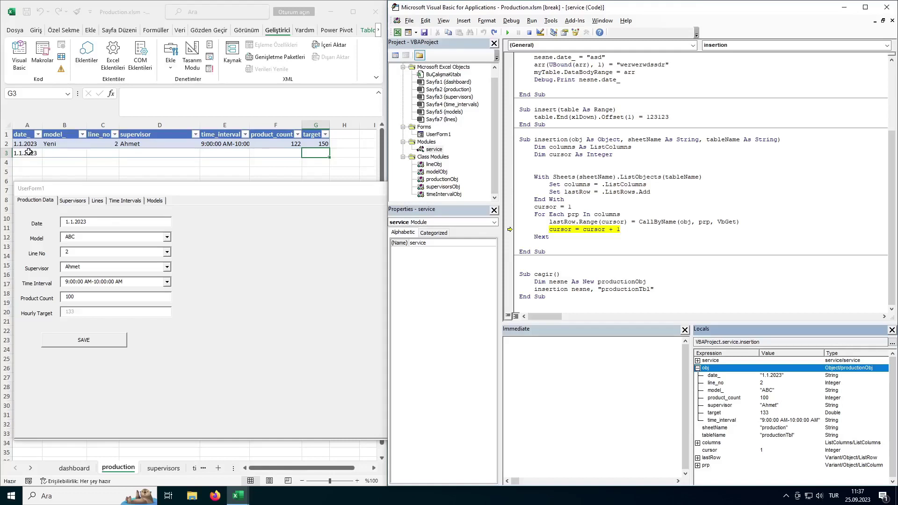
left_click(546, 237)
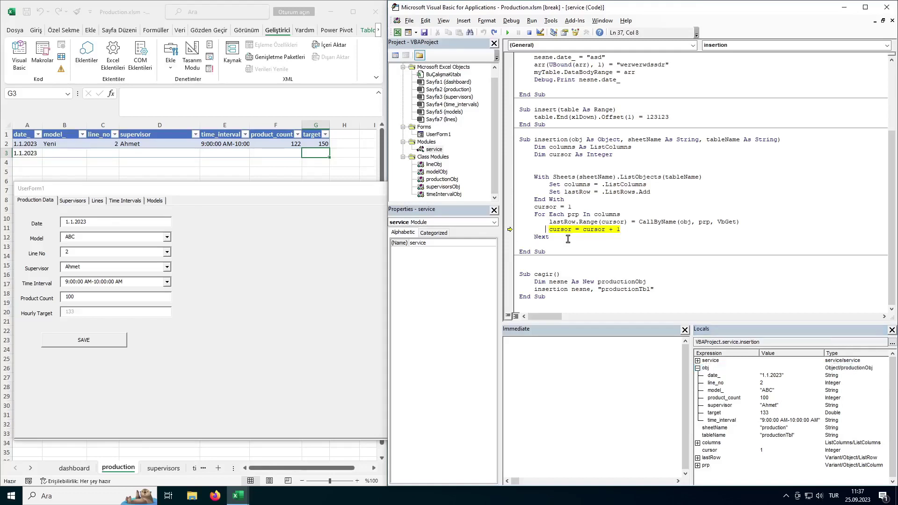
Step: Write ABC, 2, the 9:00 interval, 100 and 133 into row 3, returning to MsgBox "Successful"
key("F8")
key("F8")
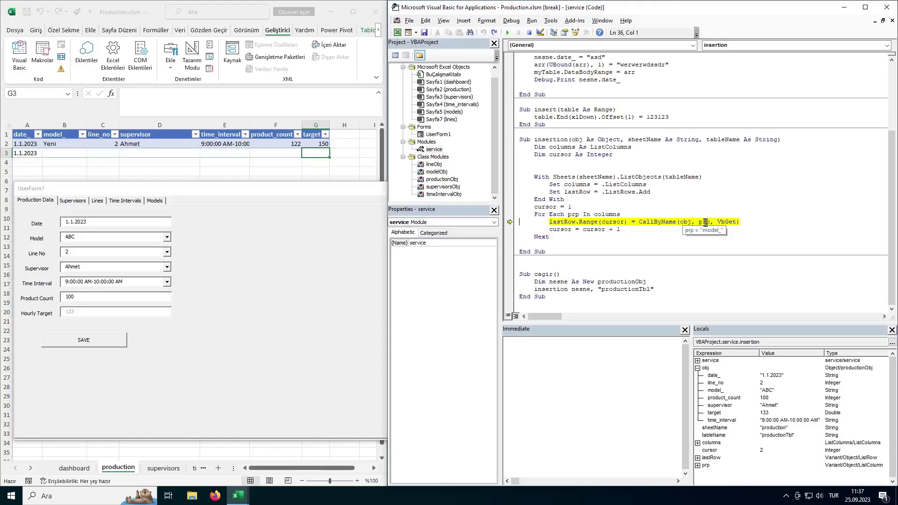
key("F8")
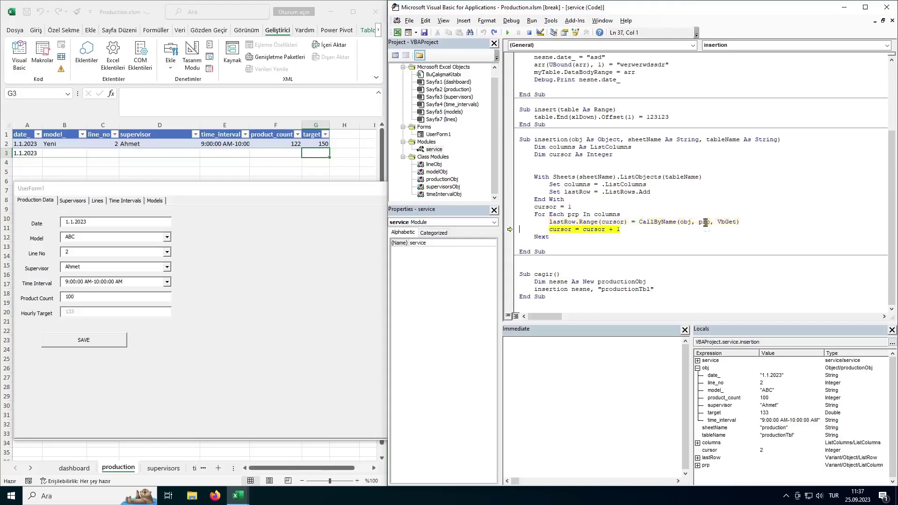
key("F8")
key("F8")
key("F8")
key("F8")
key("F8")
key("F8")
key("F8")
key("F8")
key("F8")
key("F8")
key("F8")
key("F8")
key("F8")
key("F8")
key("F8")
key("F8")
key("F8")
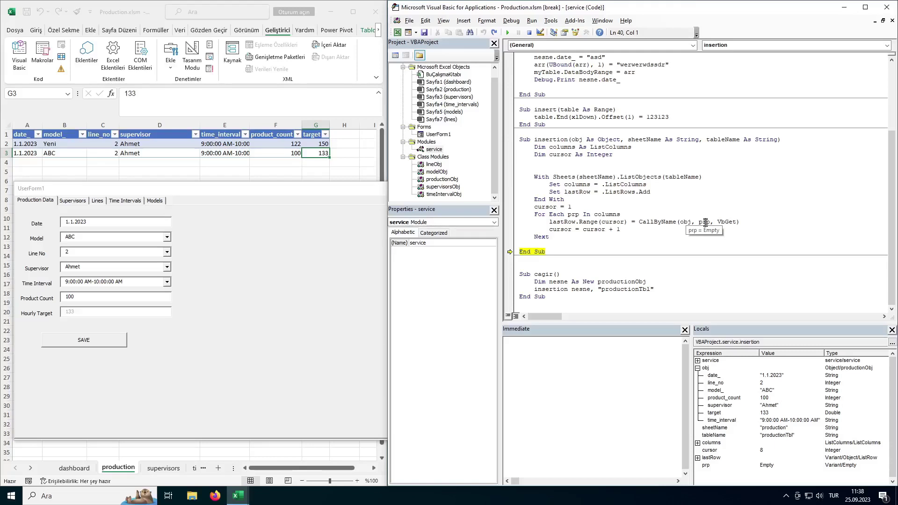
key("F8")
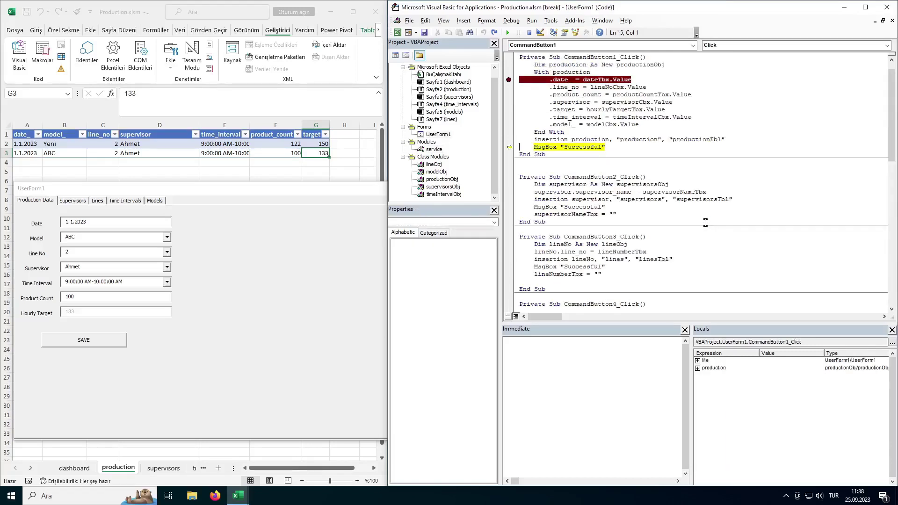
Step: Show the "Successful" message, dismiss it with Tamam, and let the save routine end
key("F8")
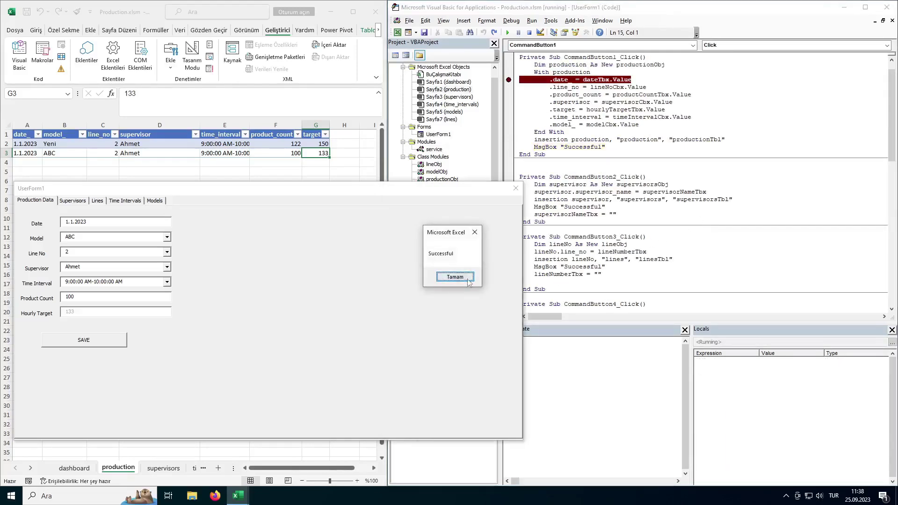
left_click(468, 280)
key("F8")
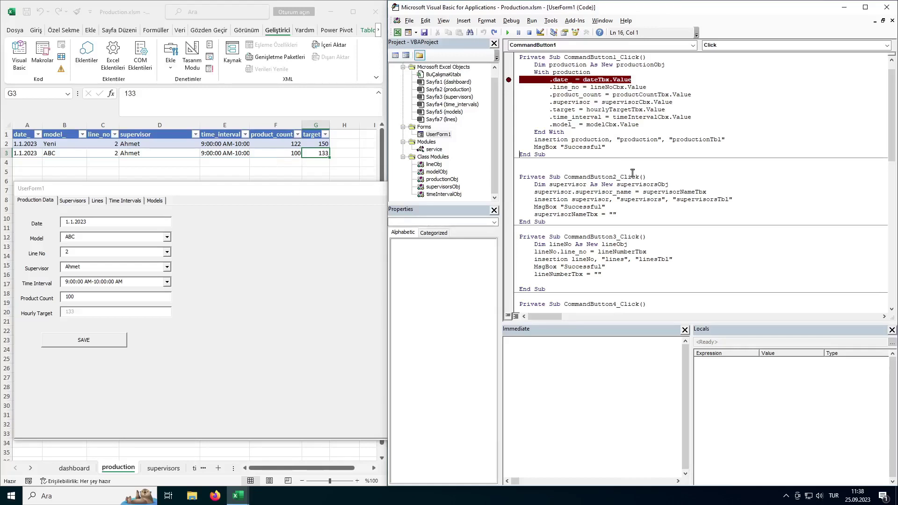
Step: Toggle a breakpoint on the supervisor_name line, then save a typed supervisor name from the Supervisors page
right_click(510, 195)
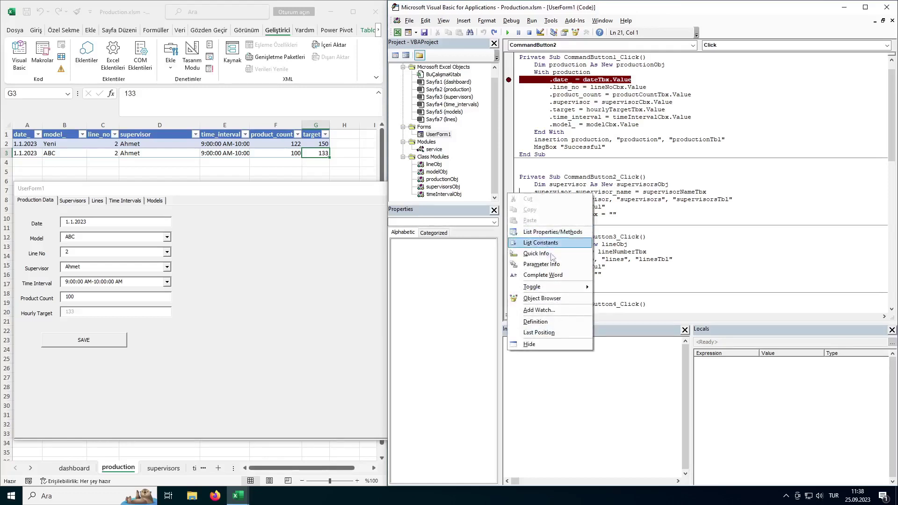
left_click(620, 288)
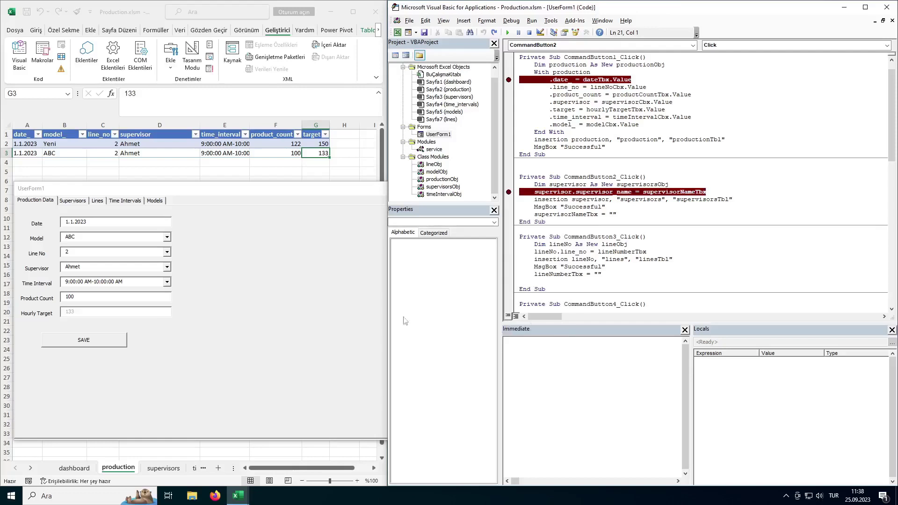
left_click(74, 201)
left_click(84, 222)
type("Ali")
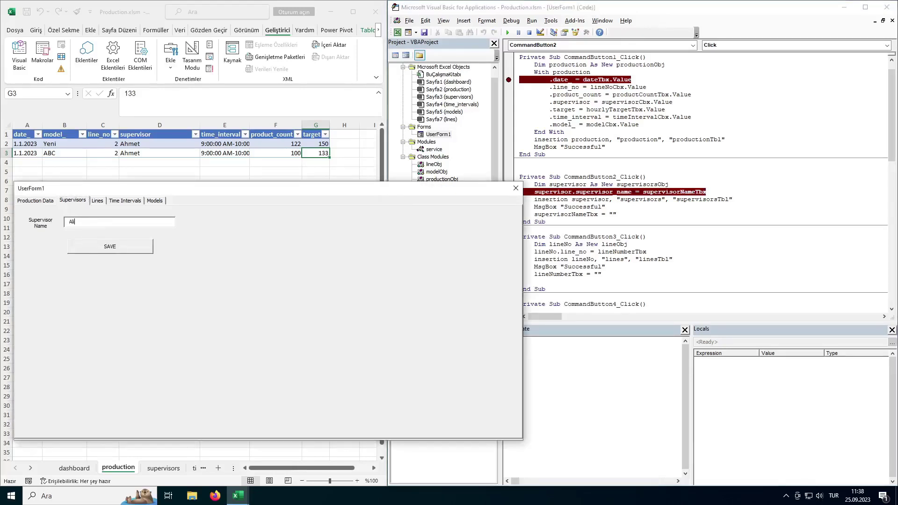
left_click(103, 250)
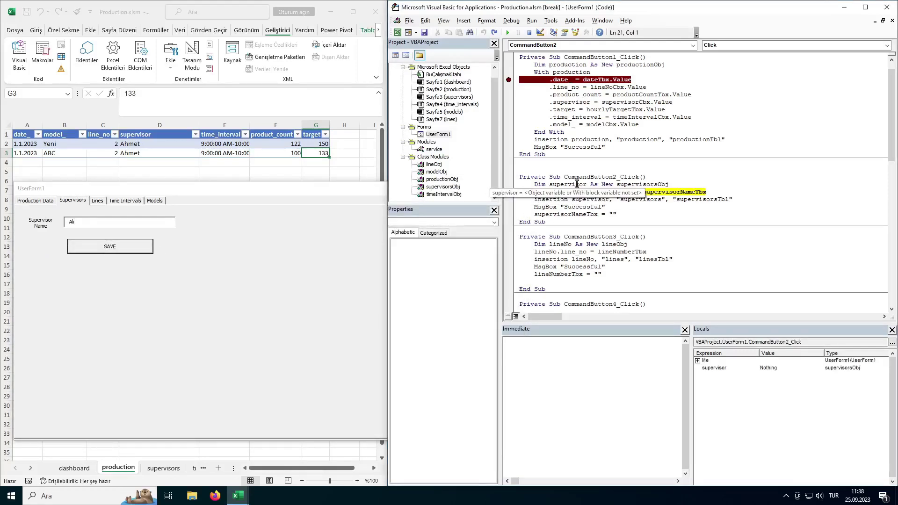
Step: Step past the supervisor_name assignment to the insertion call for supervisors/supervisorsTbl
key("F9")
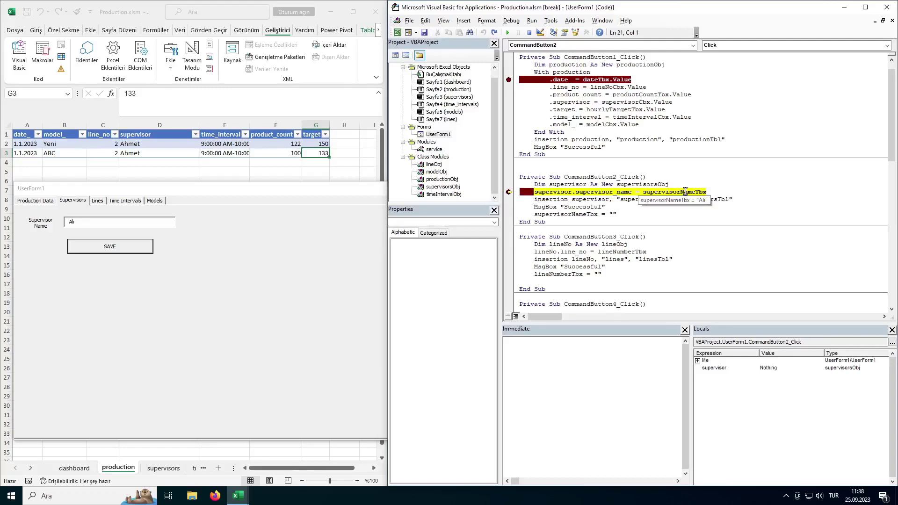
key("F8")
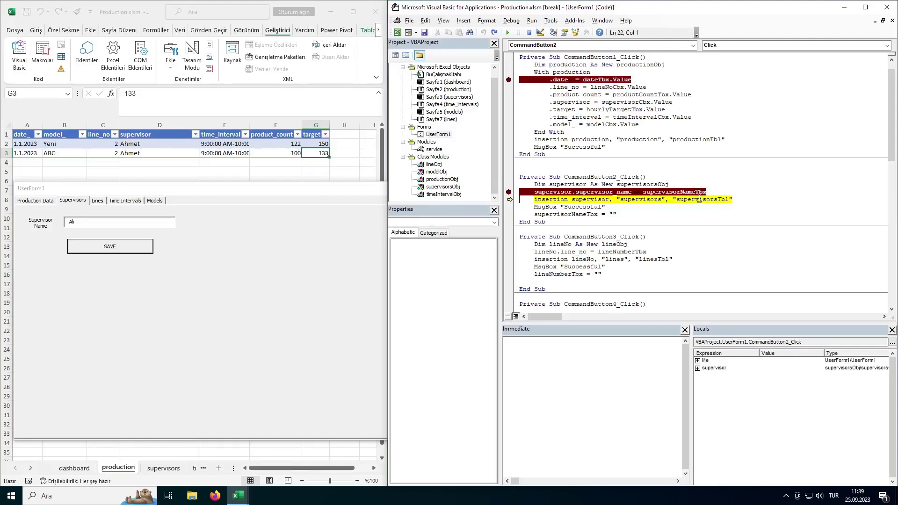
key("F8")
key("F8")
key("F8")
key("F8")
key("F8")
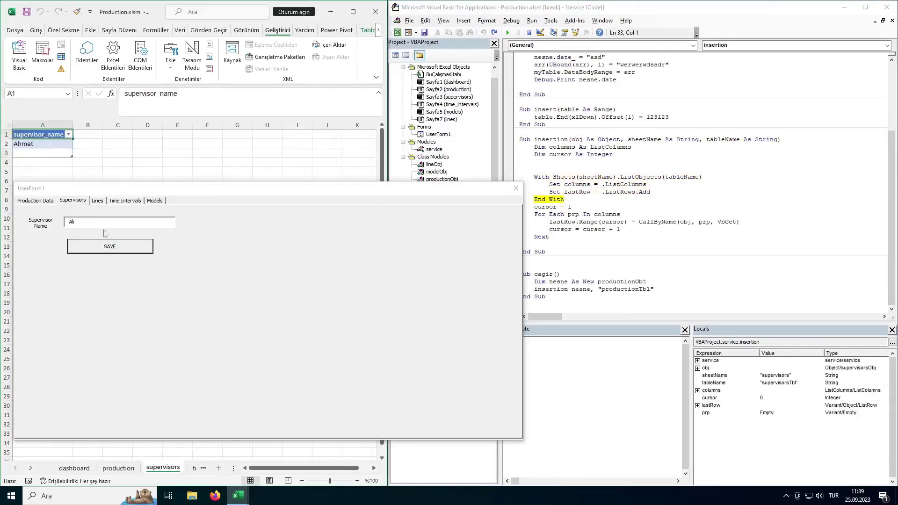
Step: Step through the column loop until the supervisor name lands in row 3 and End Sub is reached
mouse_move(728, 222)
key("F8")
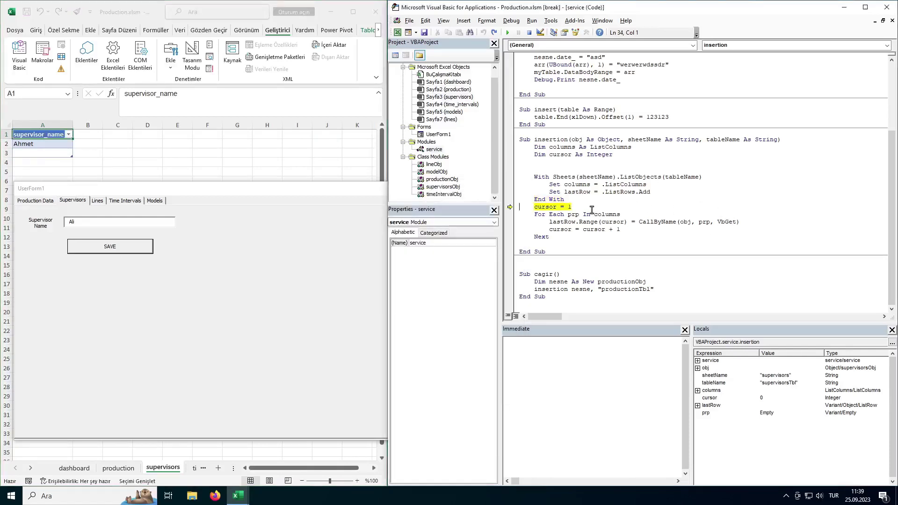
key("F8")
key("F8")
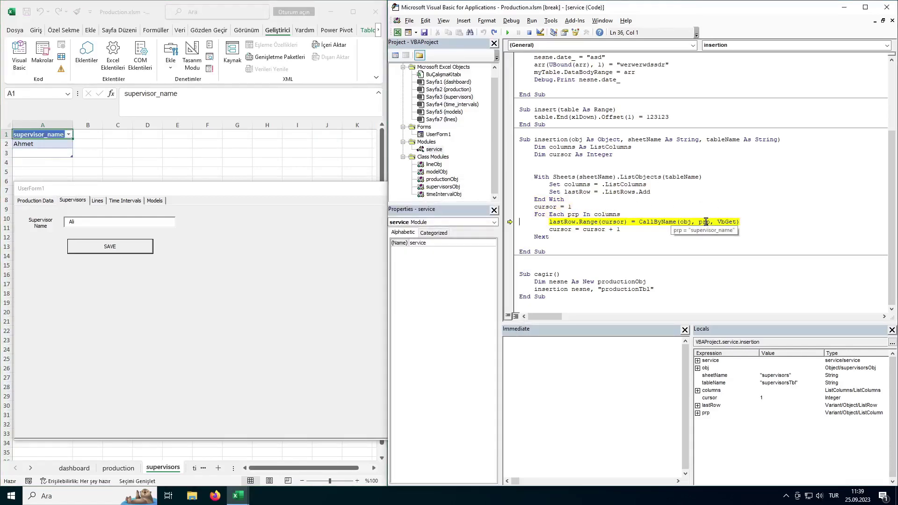
key("F8")
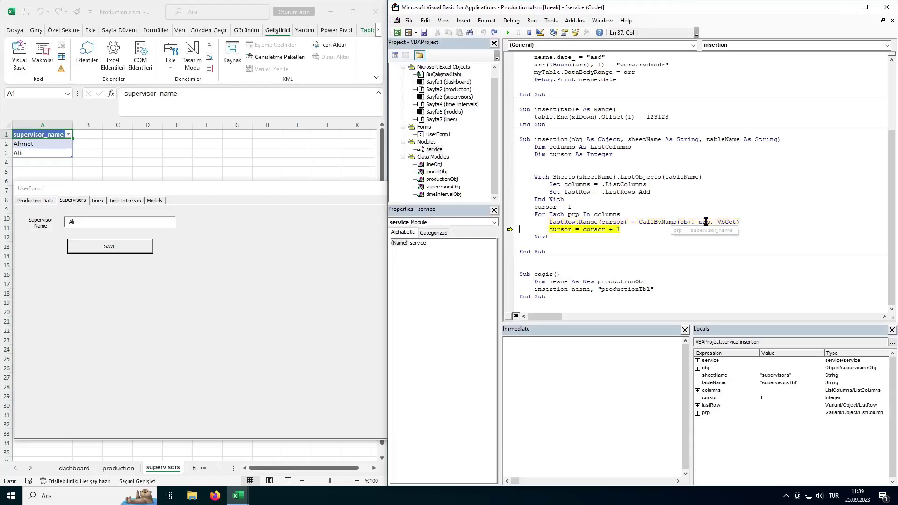
key("F8")
key("F8")
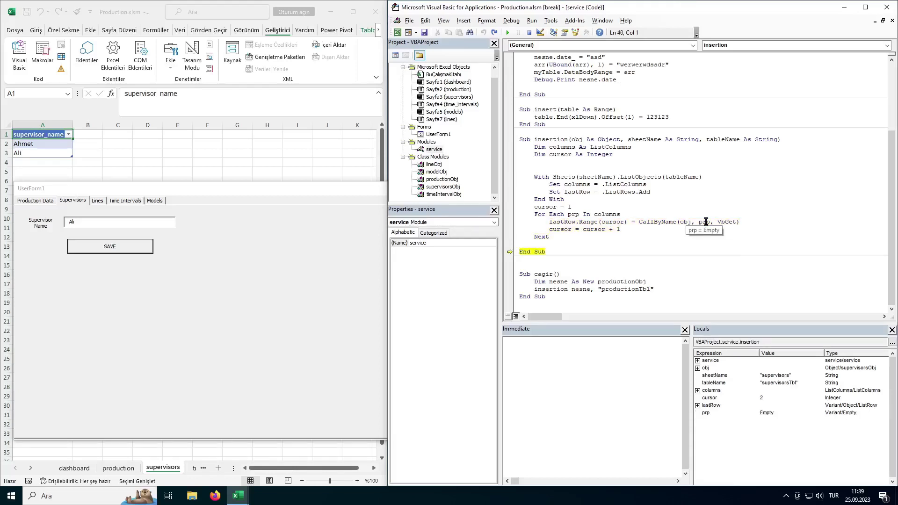
key("F8")
key("F8")
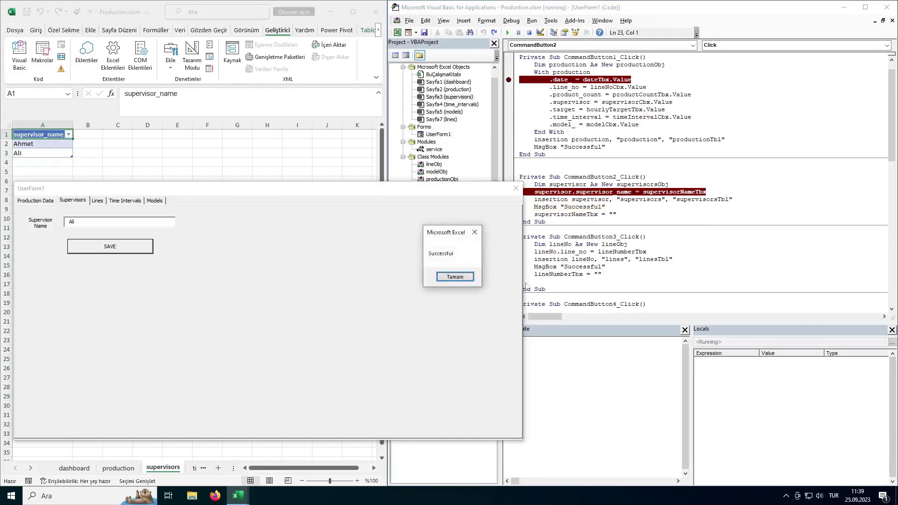
Step: Dismiss the Successful message and step on until the Supervisor Name box clears and the code finishes
left_click(469, 279)
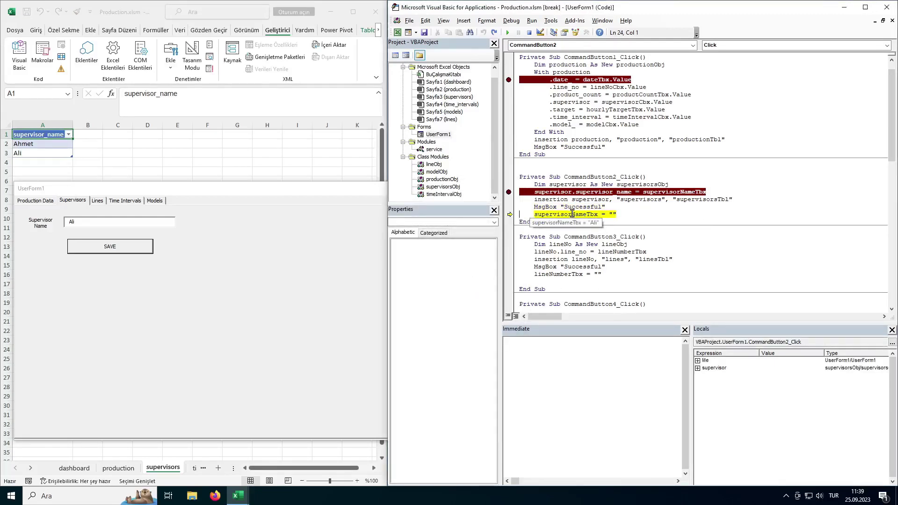
mouse_move(566, 214)
key("F8")
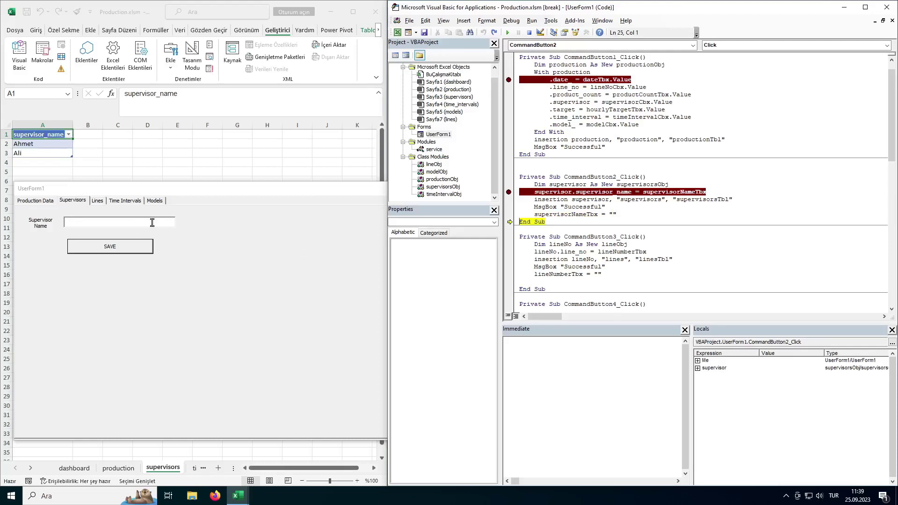
key("F8")
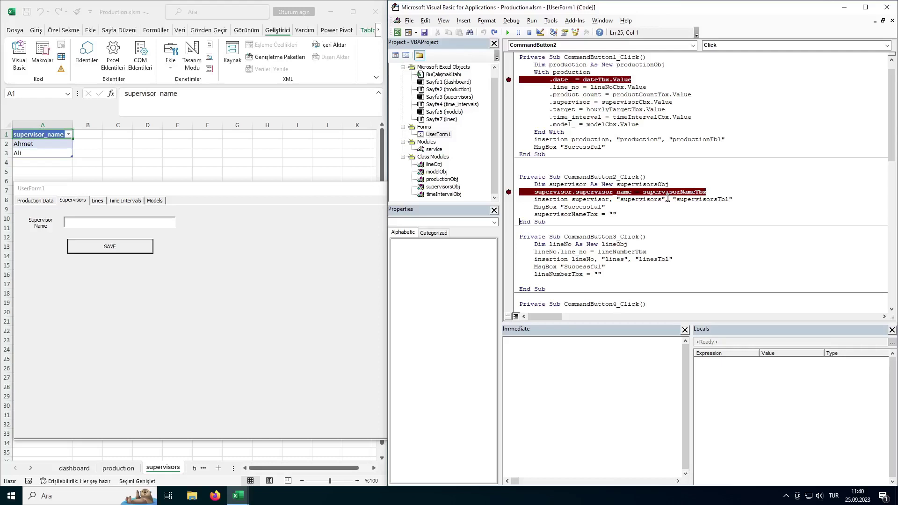
Step: Cycle through the form's Time Intervals, Models, Supervisors and Lines pages
scroll(668, 198, "down", 5)
left_click(98, 201)
left_click(125, 201)
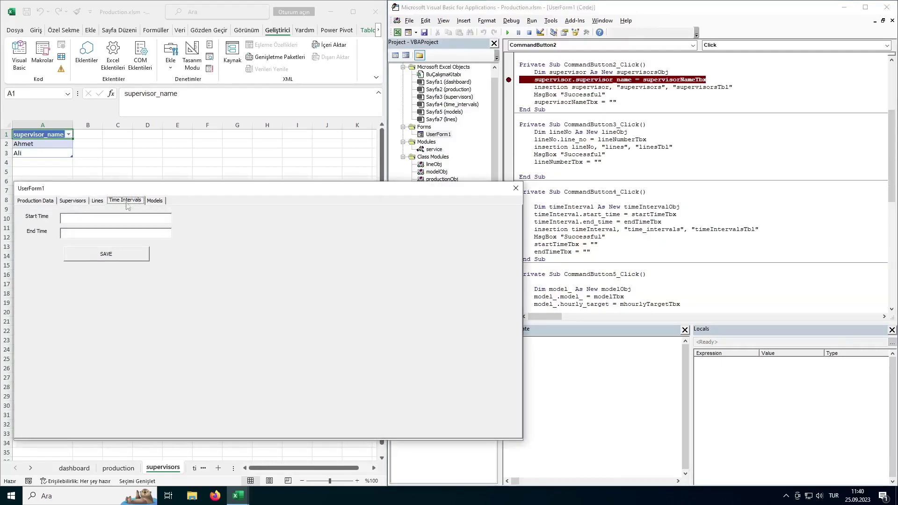
left_click(155, 200)
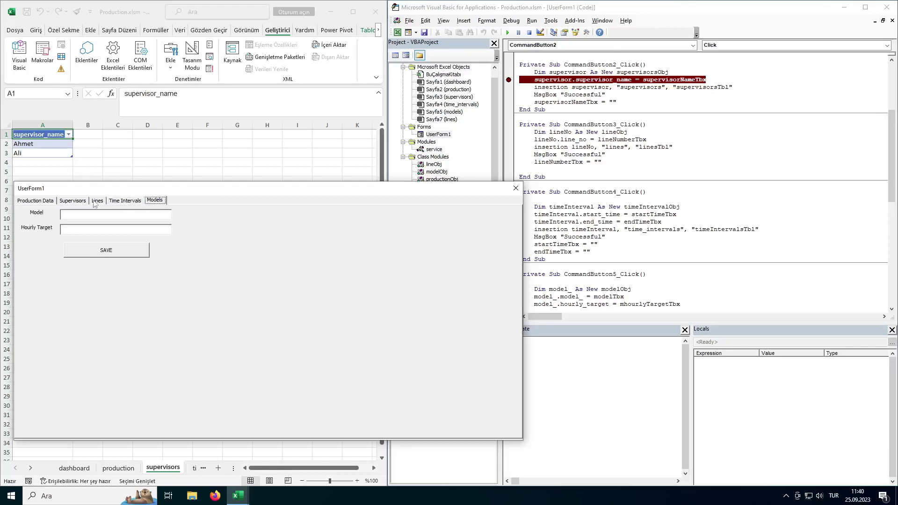
left_click(79, 205)
left_click(99, 203)
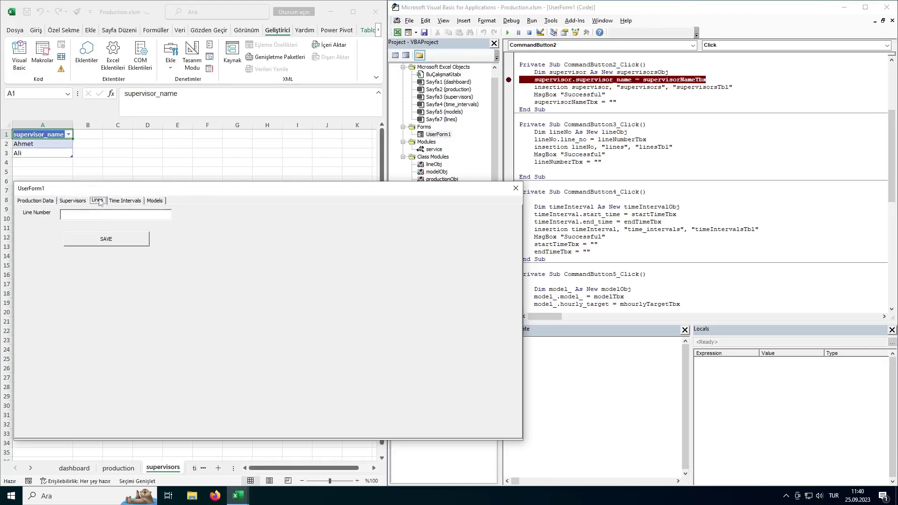
left_click(120, 204)
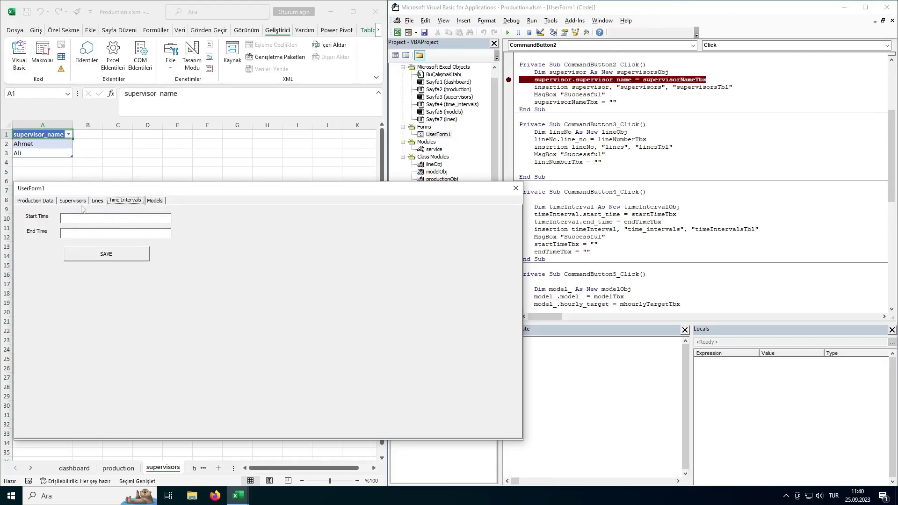
Step: Move the form aside, switch the workbook sheet, and return to the Production Data page's Model field
left_click_drag(99, 192, 475, 120)
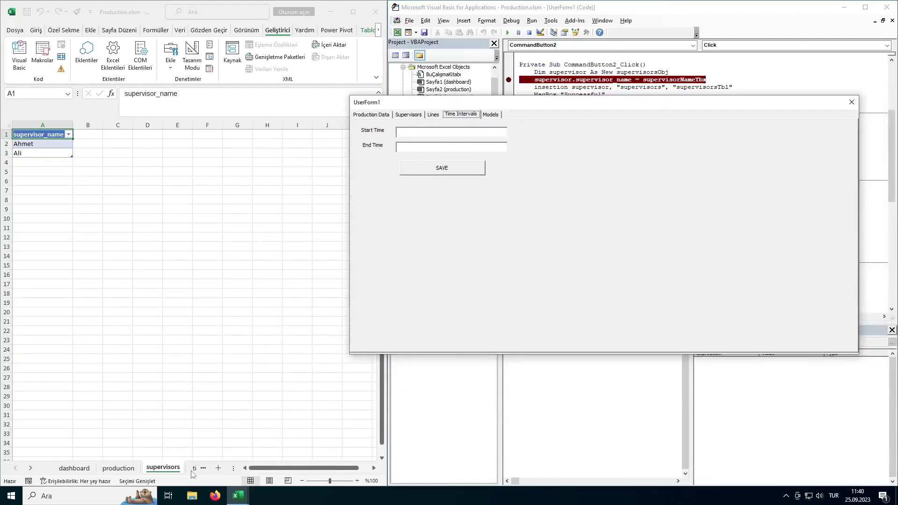
left_click(194, 468)
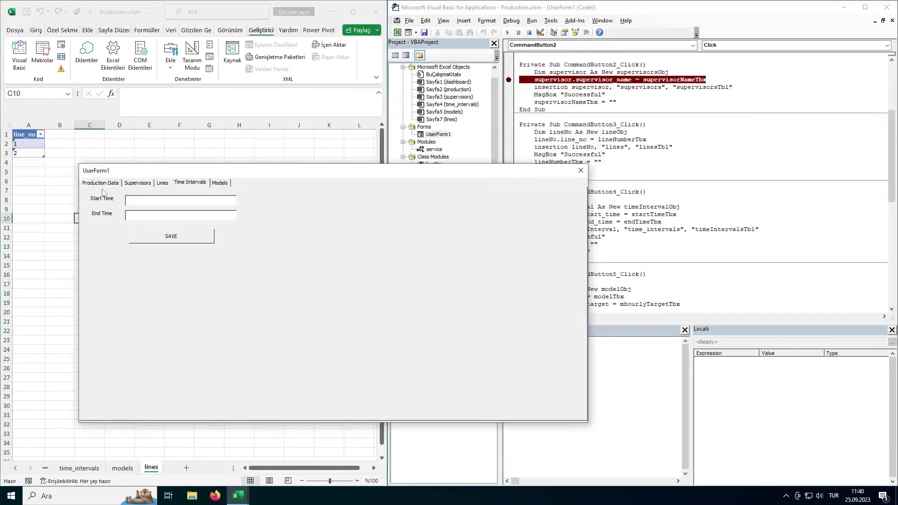
left_click(104, 186)
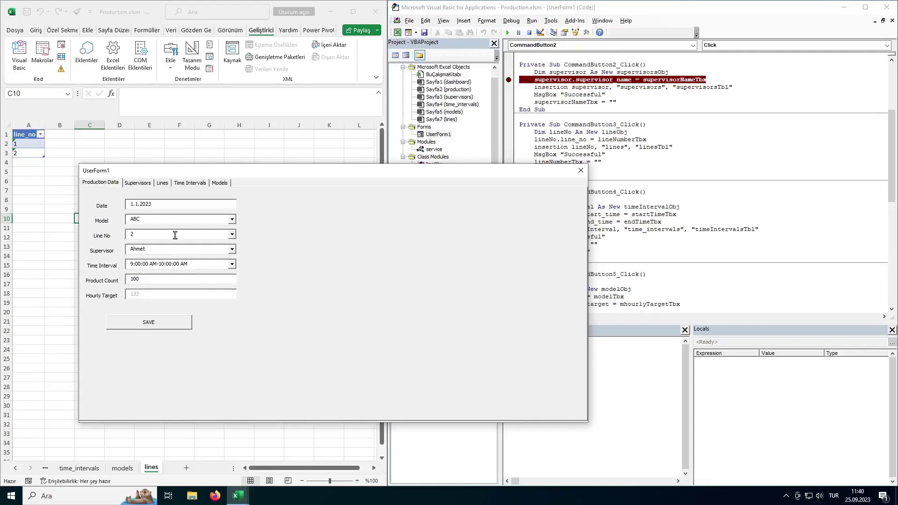
left_click(177, 218)
Step: Close the running form and view the code behind UserForm1's SAVE button
left_click(582, 170)
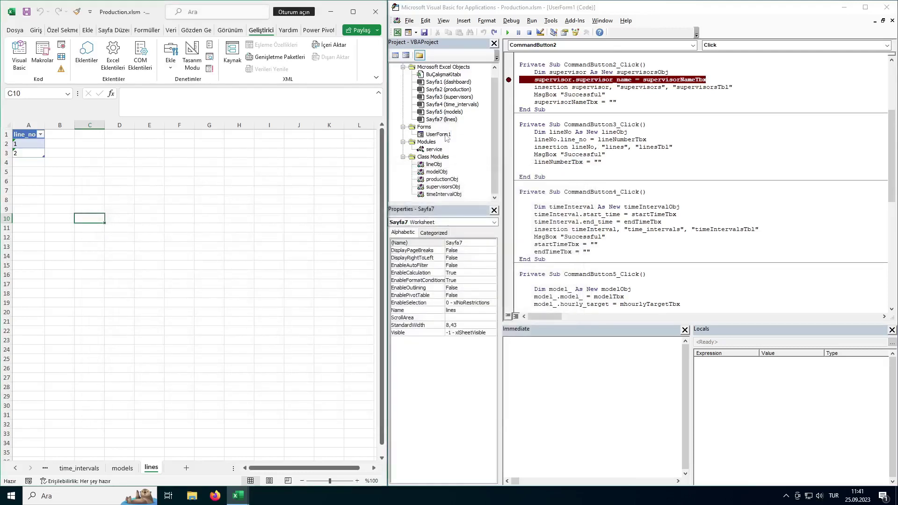
double_click(439, 134)
left_click(573, 201)
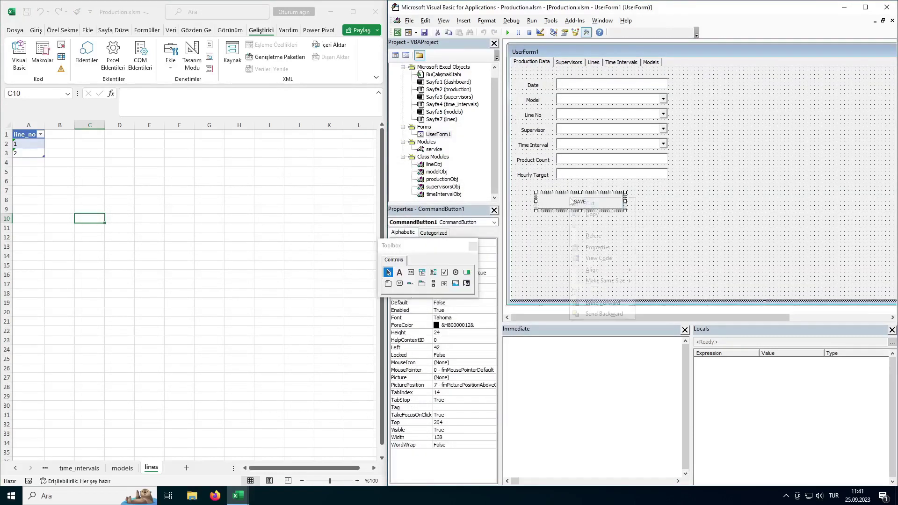
right_click(573, 201)
left_click(609, 254)
Step: Scroll to the UserForm_Initialize routine and pick UserForm from the Object list
scroll(617, 212, "down", 4)
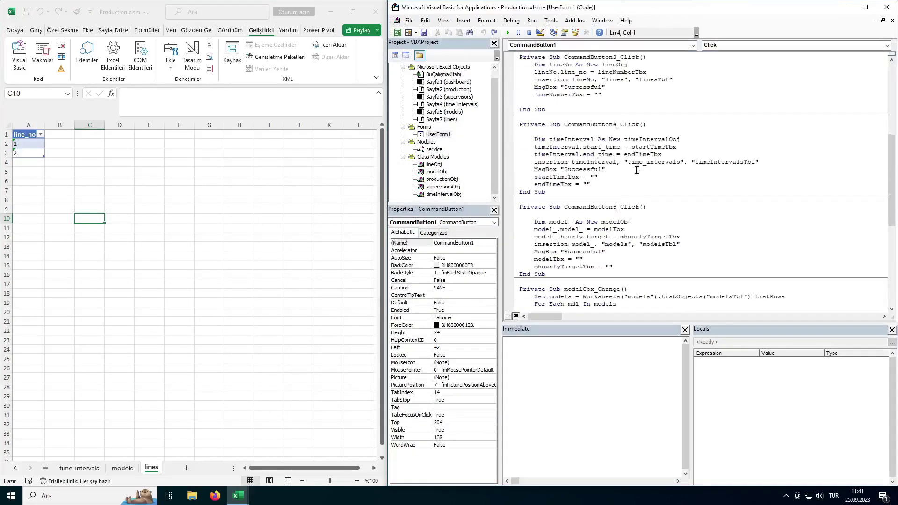
scroll(615, 197, "down", 4)
scroll(614, 178, "down", 4)
scroll(612, 152, "down", 4)
mouse_move(595, 141)
left_mouse_down()
mouse_move(564, 140)
mouse_move(635, 140)
left_mouse_up()
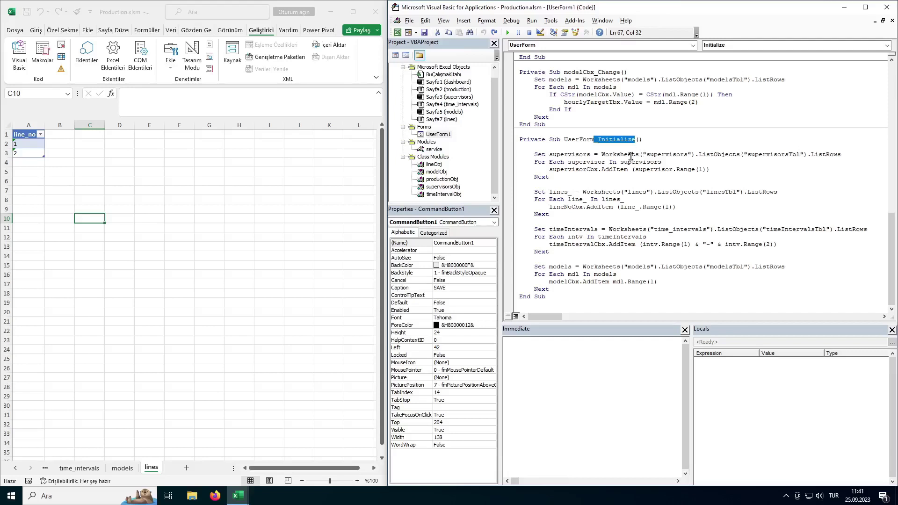
left_click(694, 46)
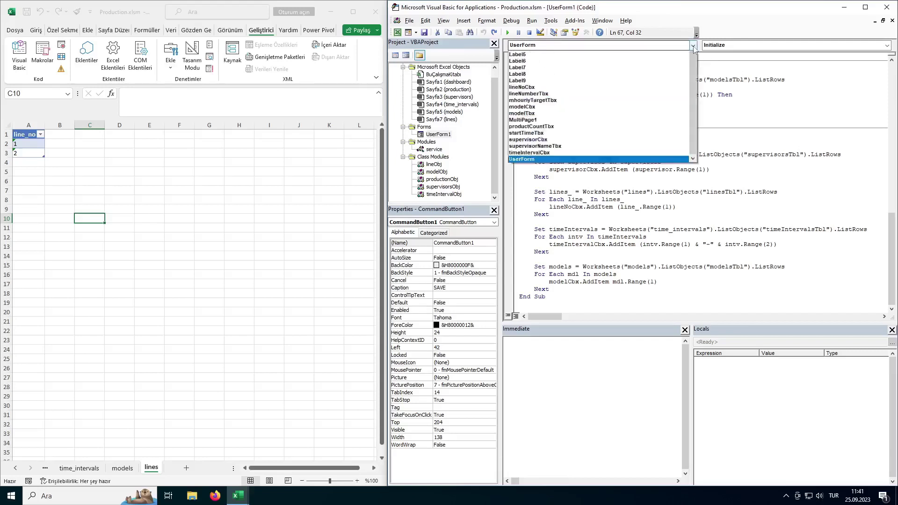
scroll(584, 140, "up", 1)
scroll(584, 94, "up", 1)
scroll(583, 94, "down", 1)
scroll(582, 103, "down", 1)
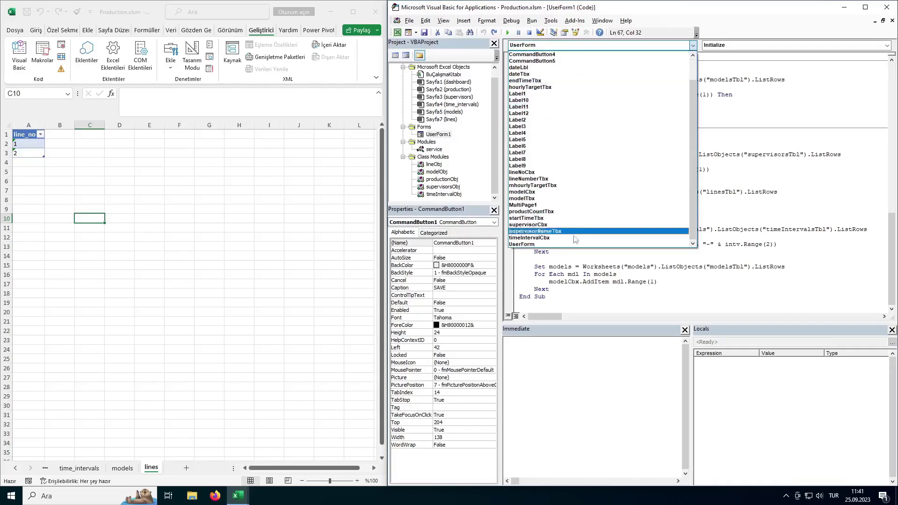
left_click(889, 46)
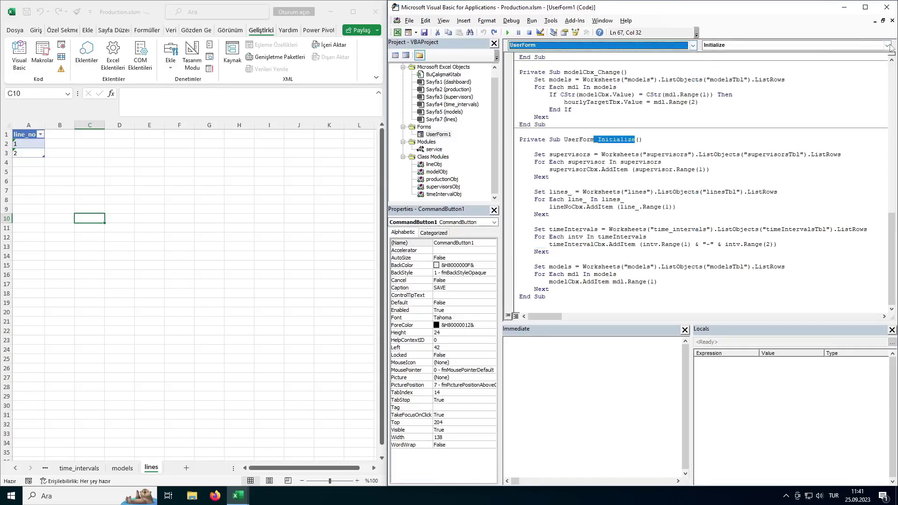
left_click(889, 47)
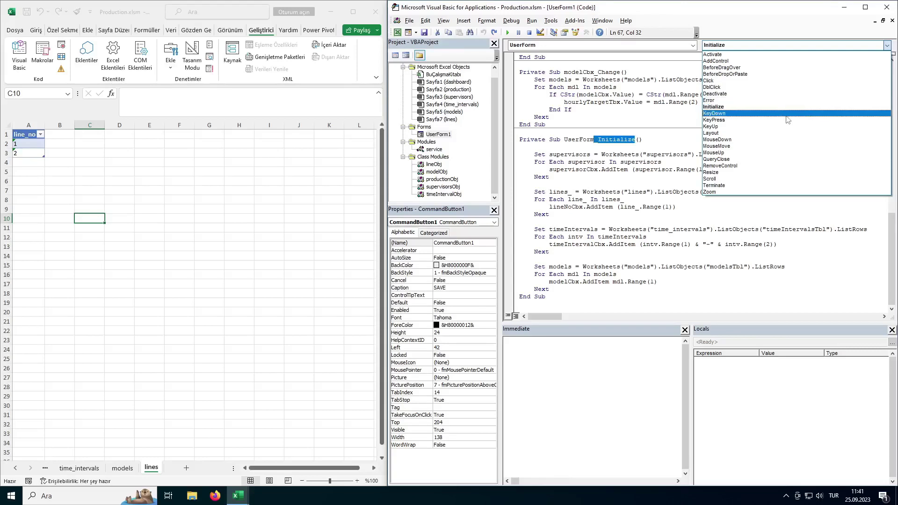
left_click(629, 226)
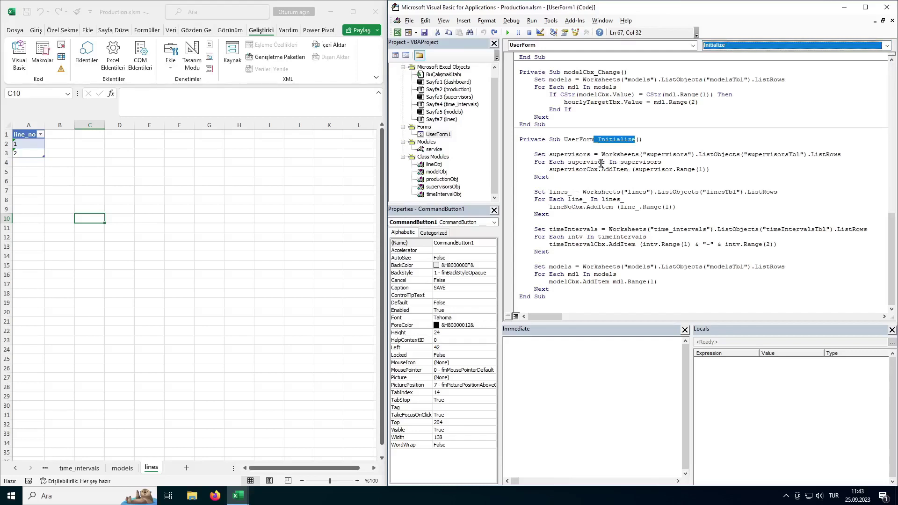
double_click(585, 140)
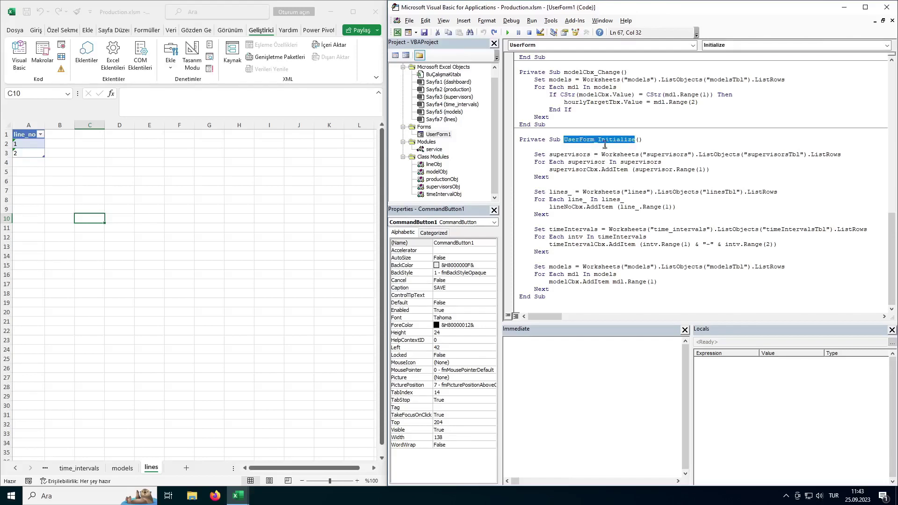
left_click_drag(548, 152, 561, 183)
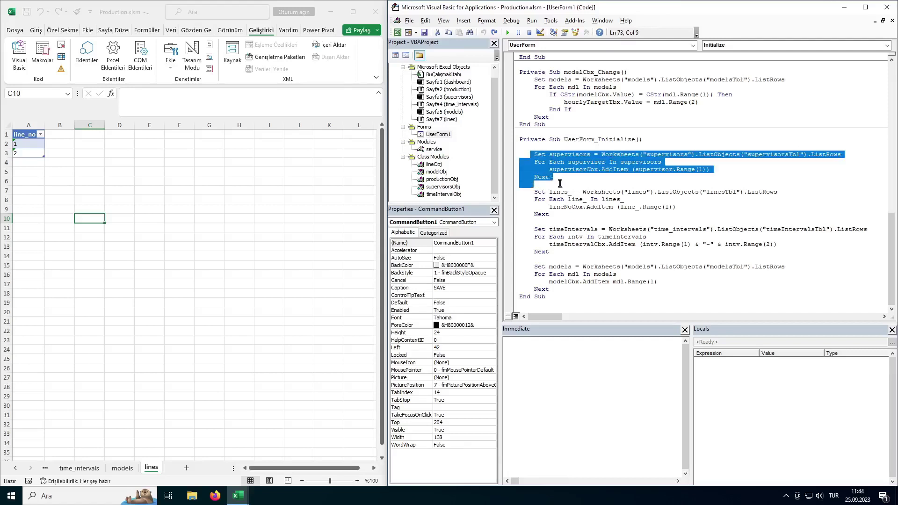
left_click(587, 184)
double_click(572, 154)
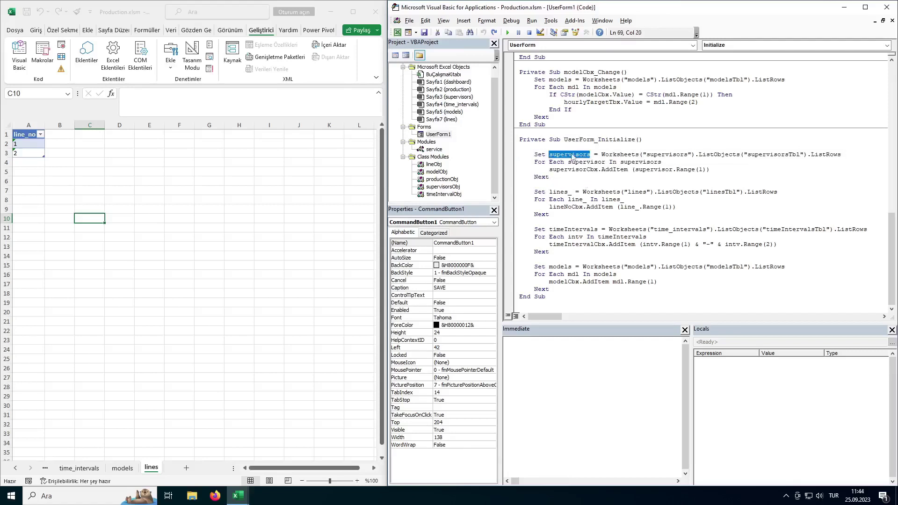
left_click_drag(602, 154, 682, 162)
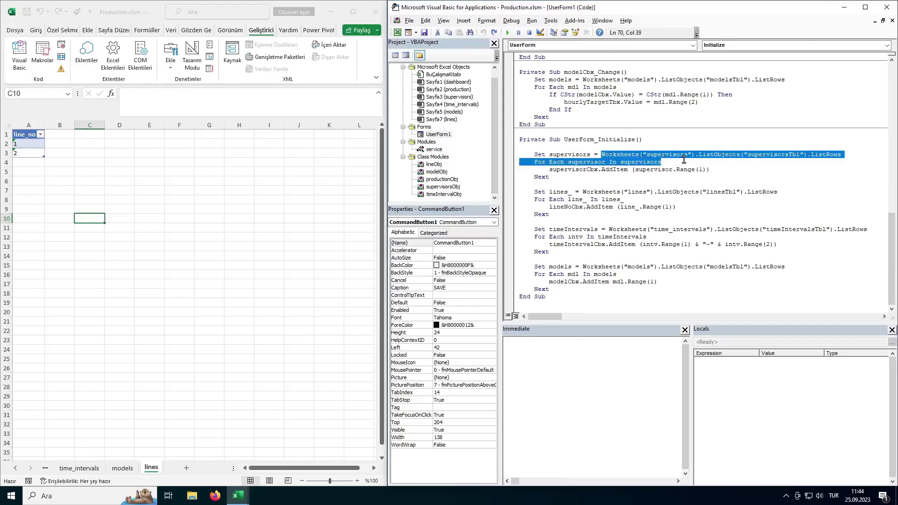
left_click_drag(684, 160, 696, 156)
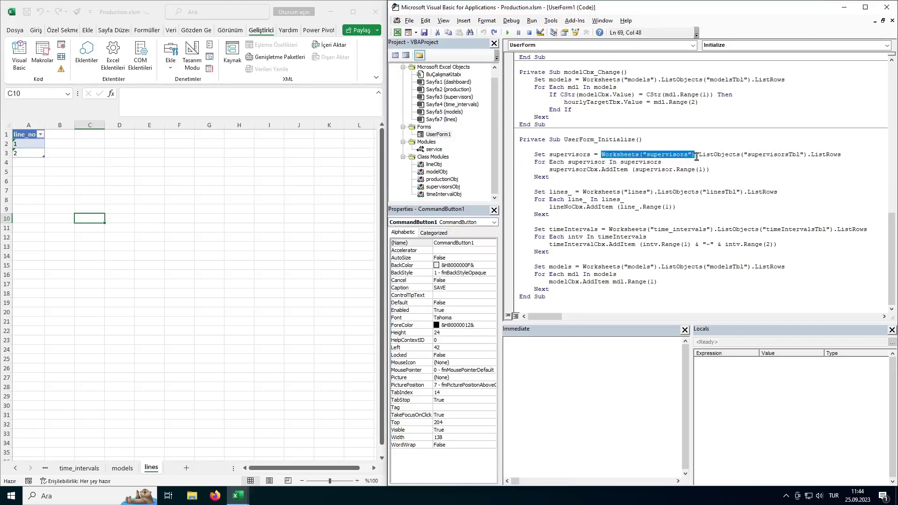
left_click(676, 155)
double_click(676, 155)
left_click(676, 154)
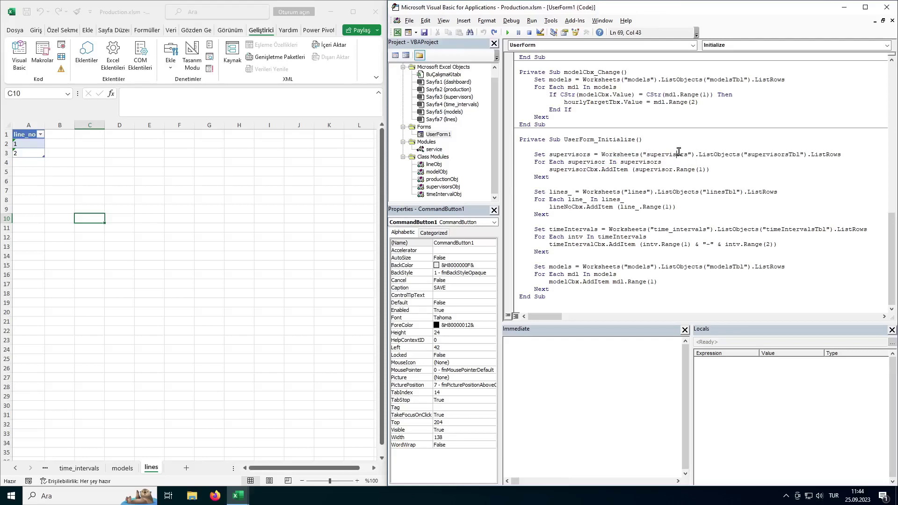
double_click(717, 156)
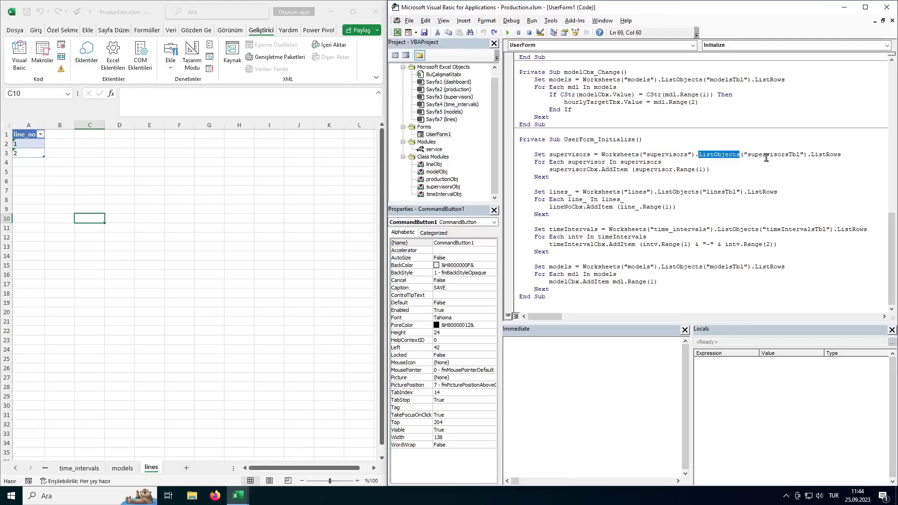
double_click(768, 154)
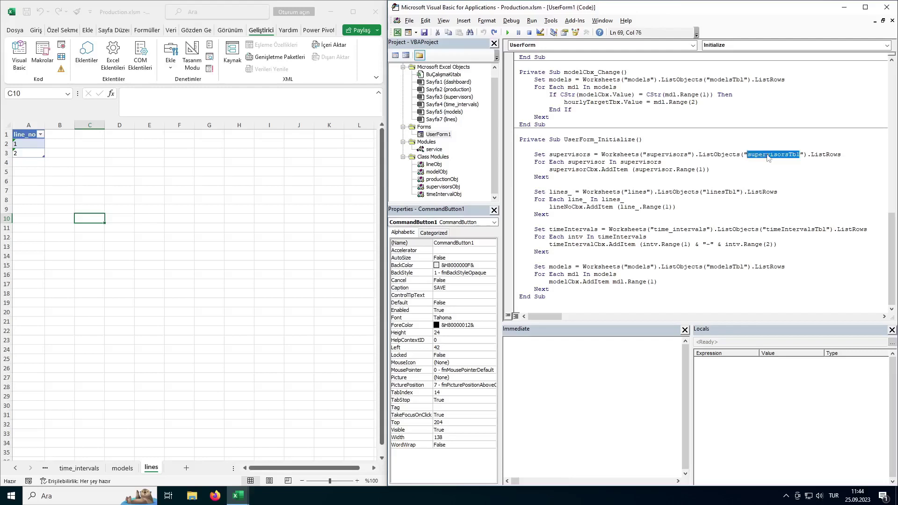
double_click(830, 155)
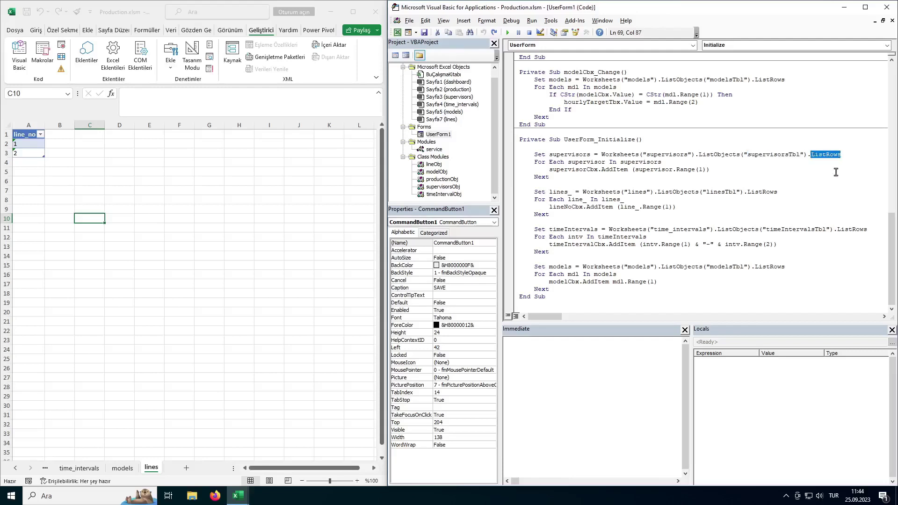
Step: Show the supervisors sheet and match the code's supervisorsTbl reference to rows A2:A3
left_click(17, 468)
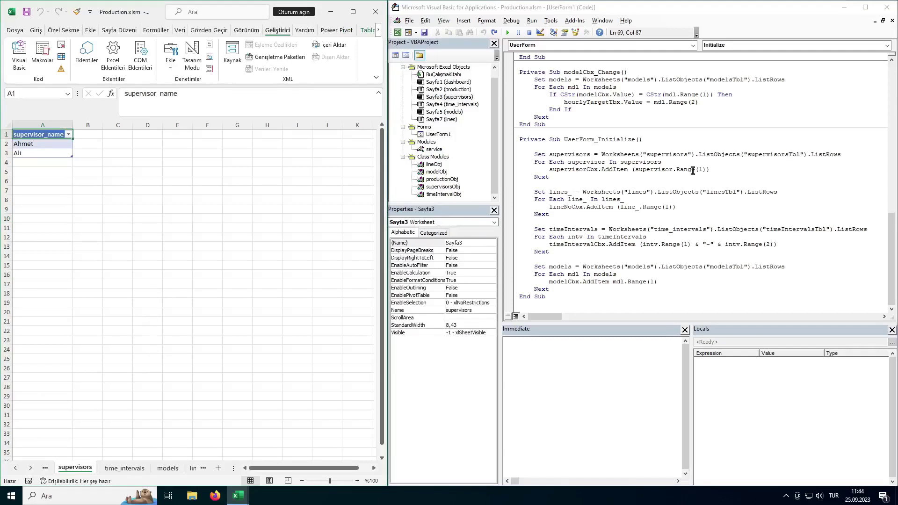
left_click_drag(696, 154, 599, 157)
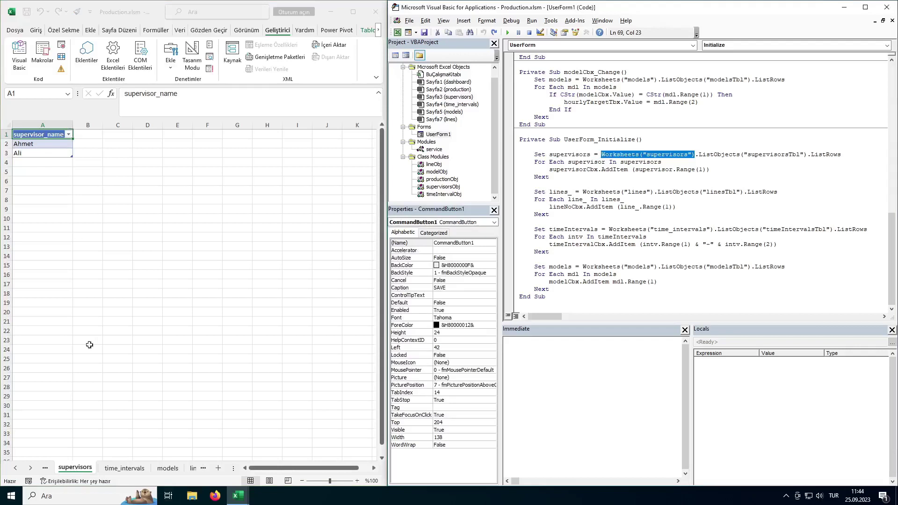
double_click(773, 154)
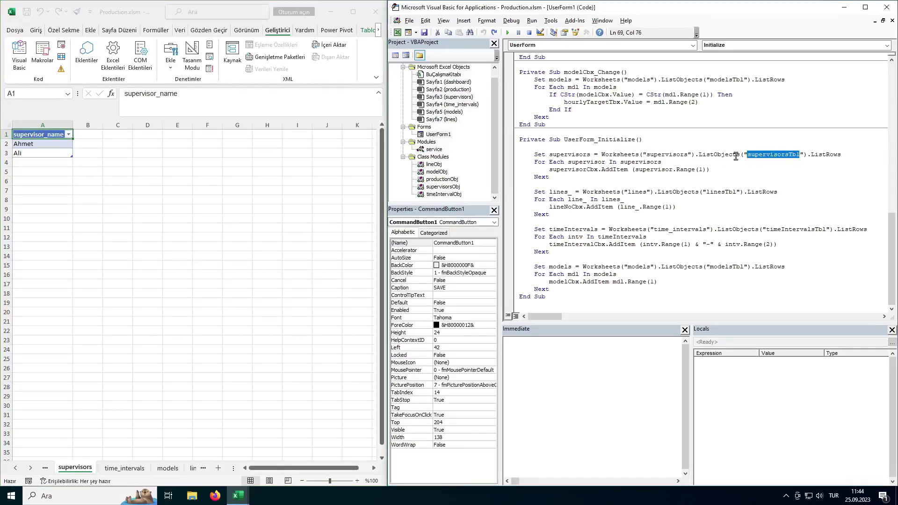
left_click_drag(48, 145, 50, 153)
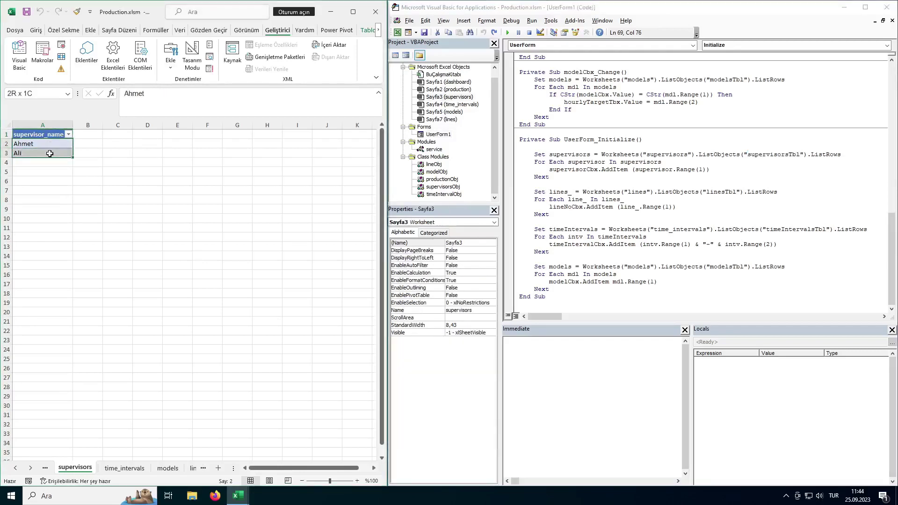
Step: Highlight ListRows, the supervisors collection and the supervisor loop variable in the initialization code
left_click(831, 154)
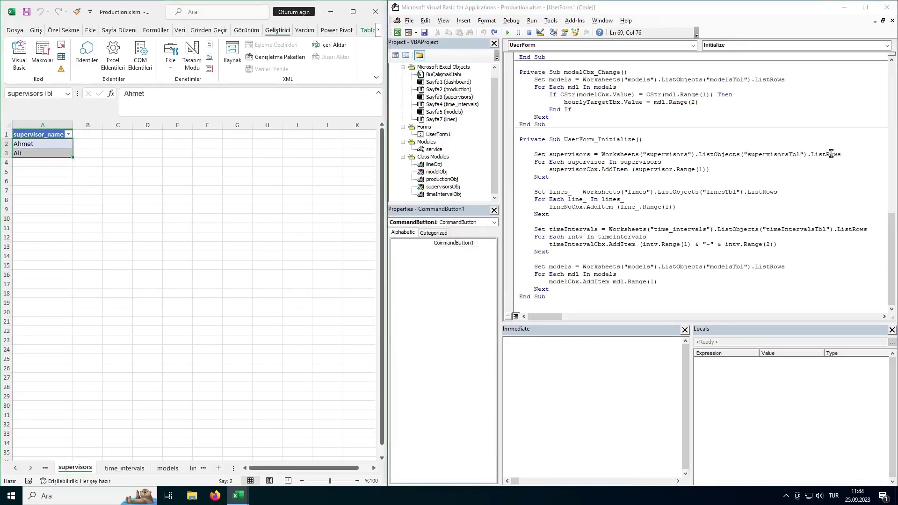
double_click(831, 154)
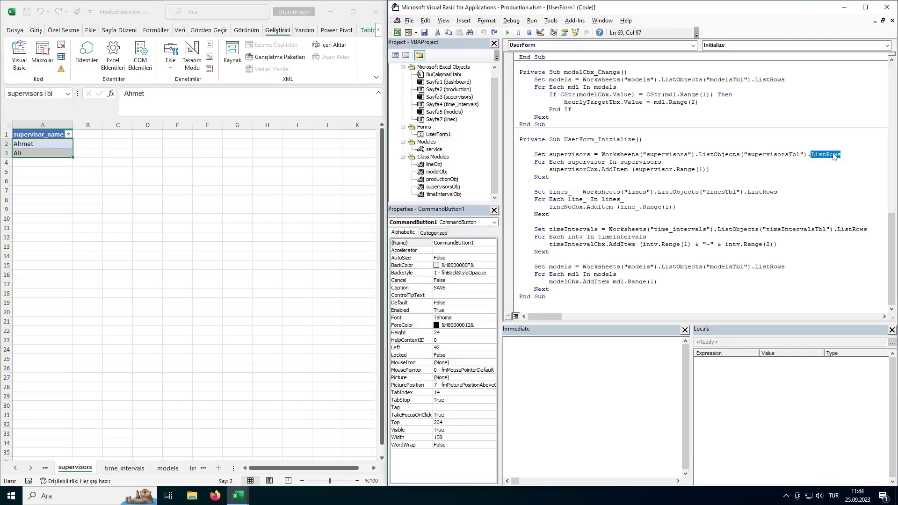
double_click(592, 161)
key("ctrl+Right")
key("ctrl+Right")
key("ctrl+shift+Right")
double_click(596, 162)
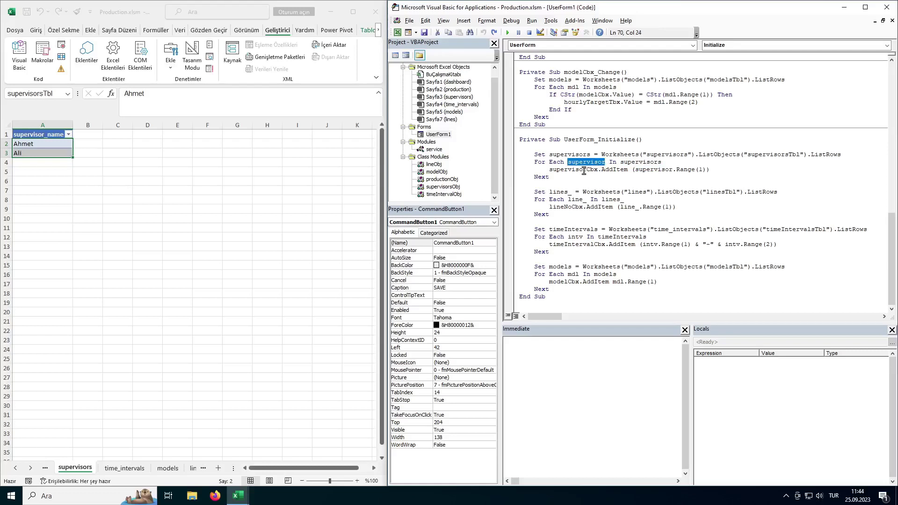
Step: Highlight the supervisorCbx AddItem call that adds each supervisor.Range(1) value
double_click(584, 170)
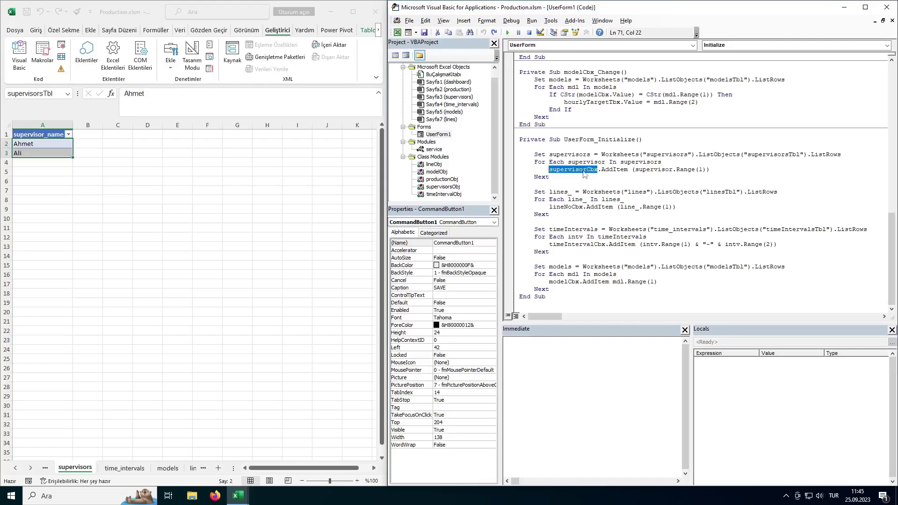
left_click(617, 168)
double_click(617, 168)
left_click(617, 169)
double_click(617, 169)
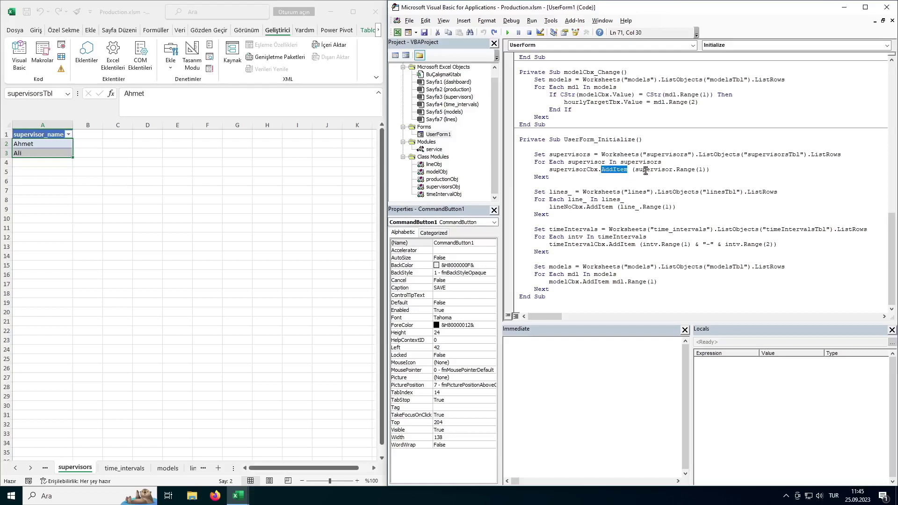
left_click_drag(635, 170, 708, 171)
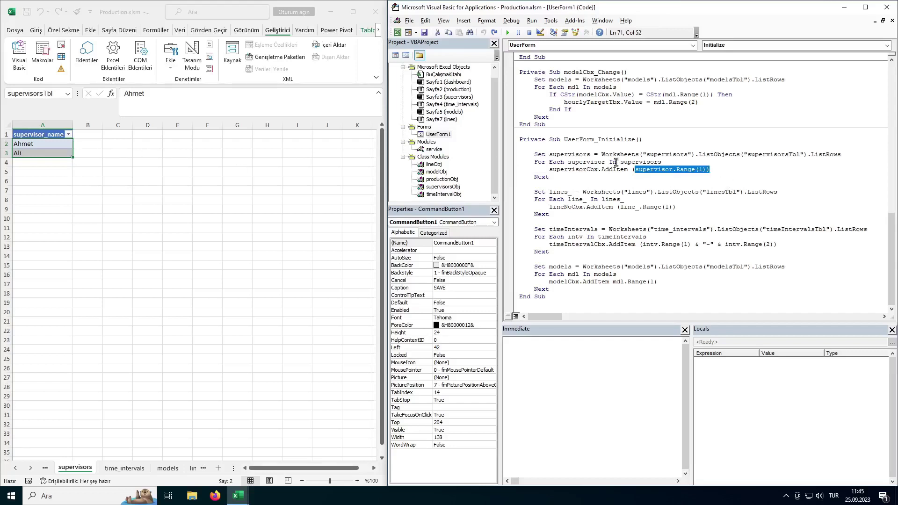
double_click(576, 156)
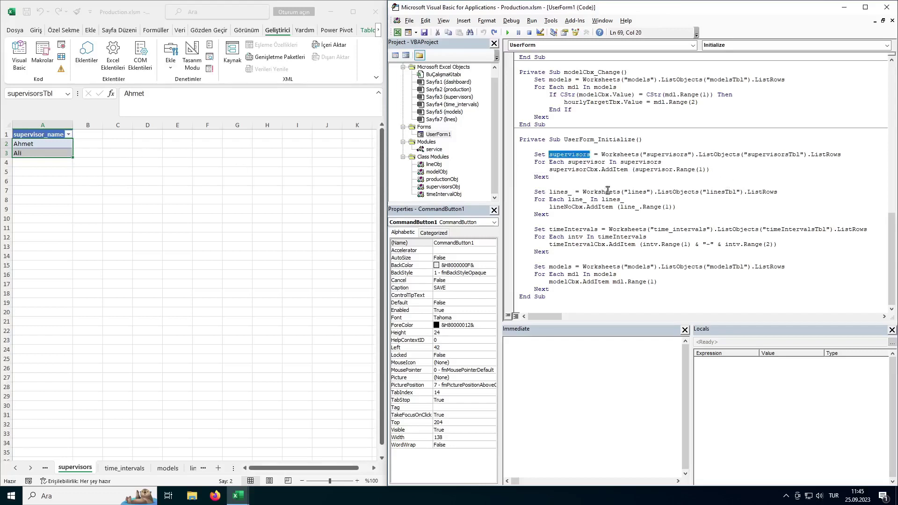
Step: Check cell C2 on the production sheet, then reselect the supervisor_name column alongside supervisorCbx
left_click(37, 148)
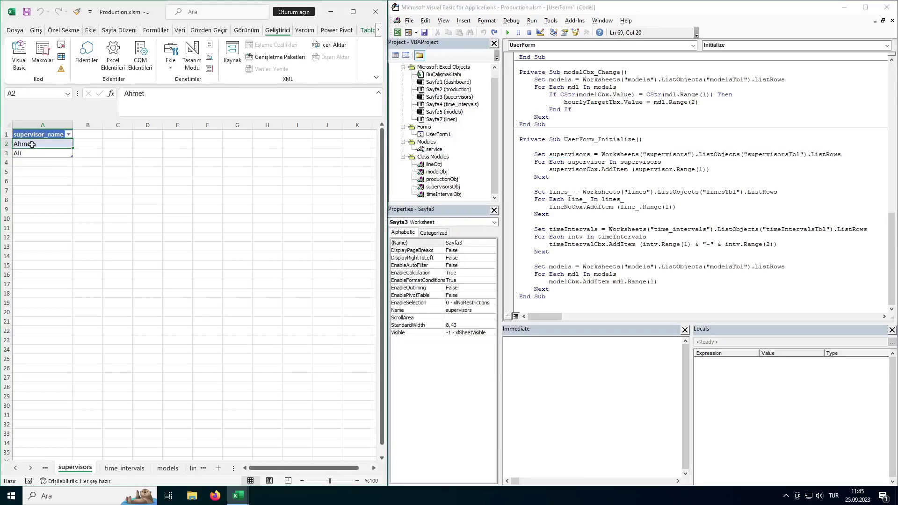
left_click(45, 468)
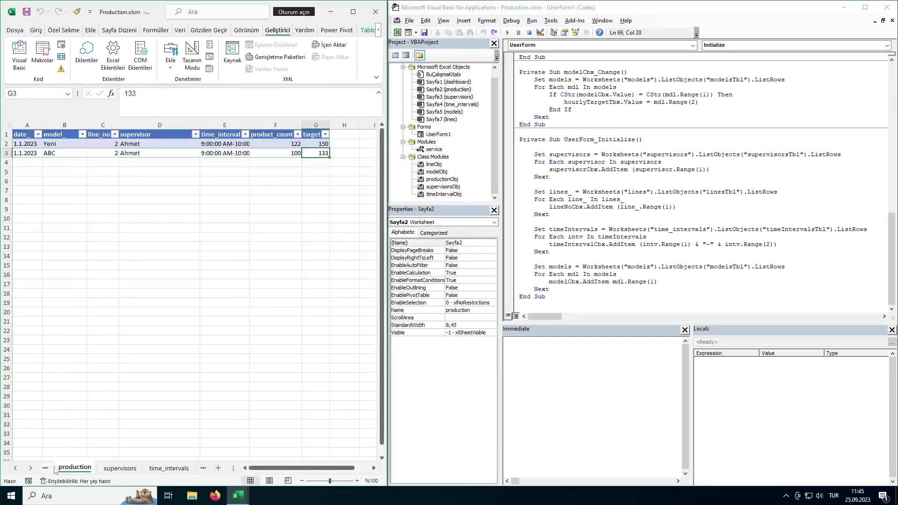
left_click_drag(28, 141, 59, 143)
left_click(101, 142)
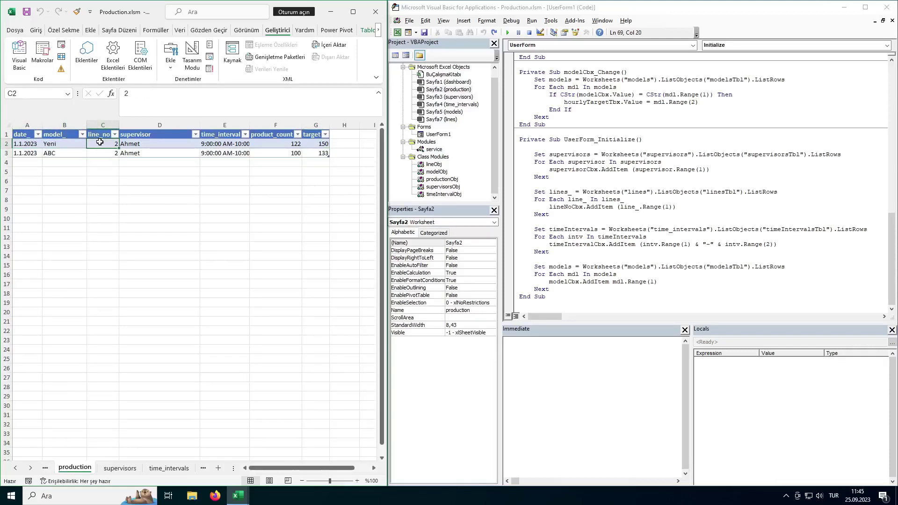
left_click(120, 468)
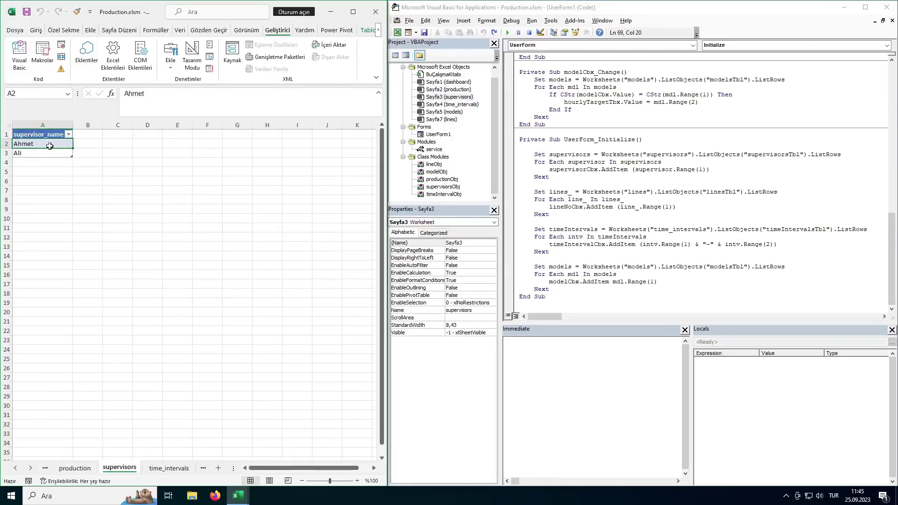
left_click_drag(42, 135, 42, 154)
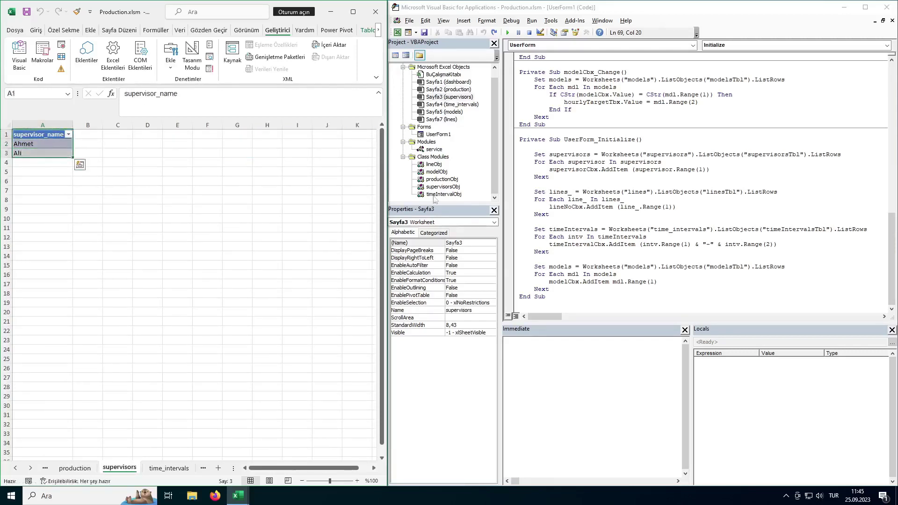
double_click(582, 170)
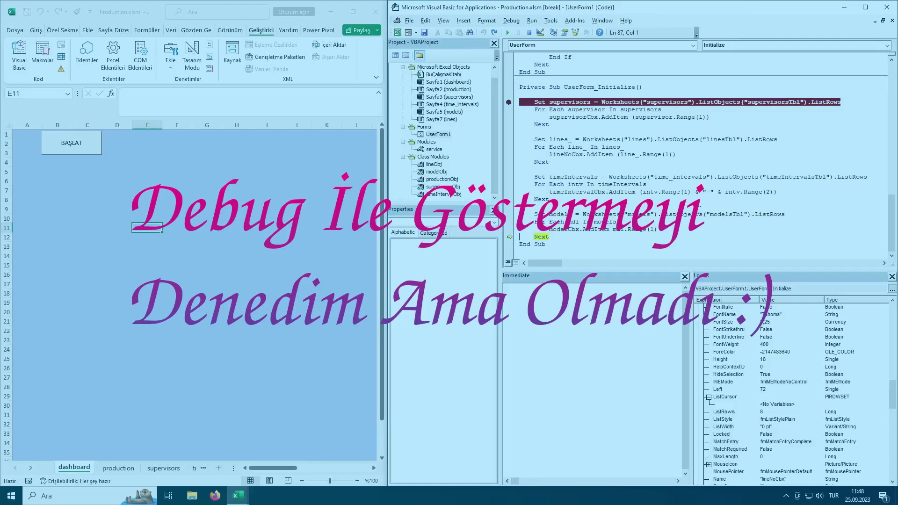
Step: Continue past the initialization code and resume the paused form with F5
key("ctrl+shift+F8")
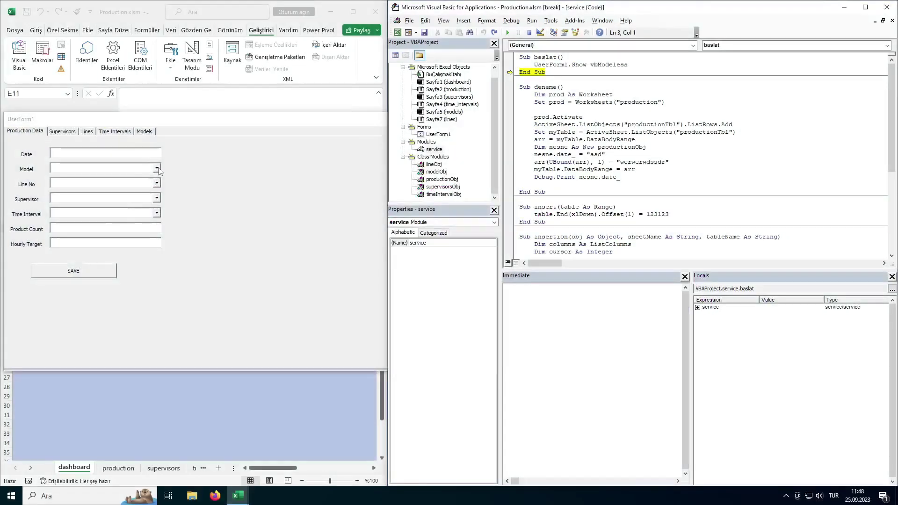
left_click(157, 168)
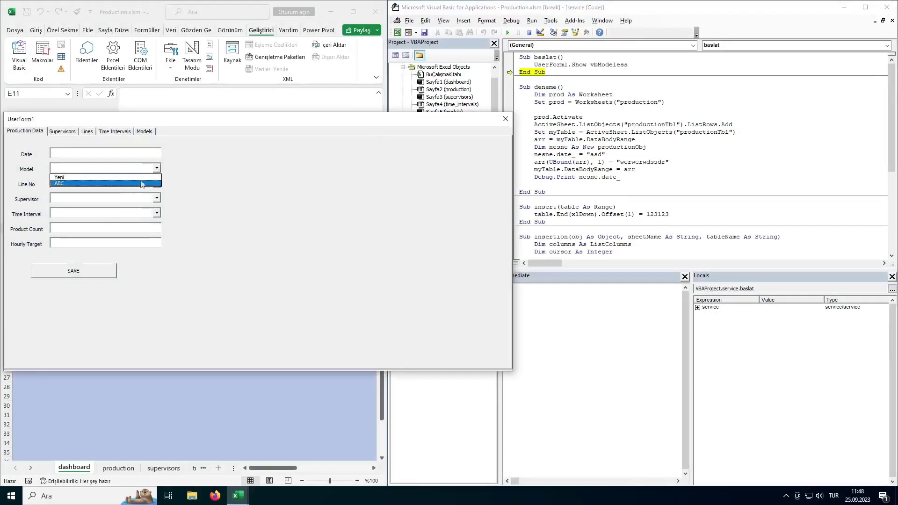
left_click(255, 199)
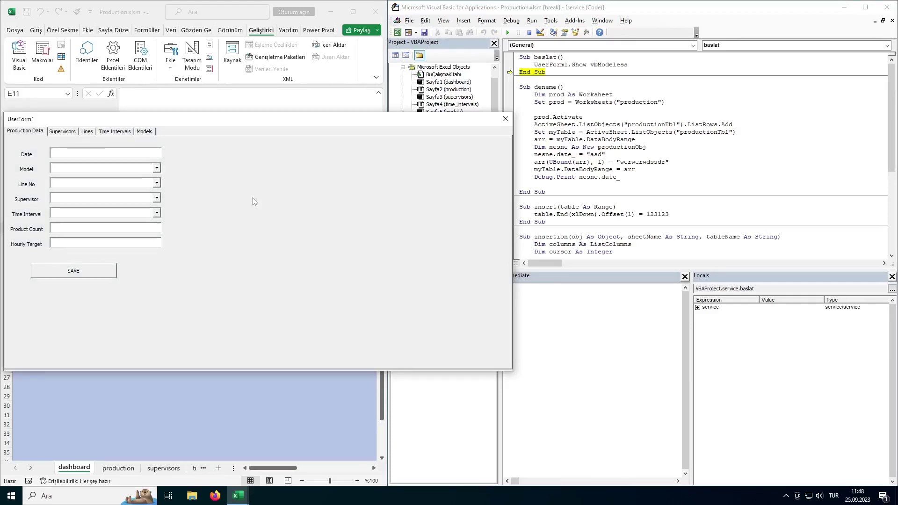
left_click(554, 88)
key("F5")
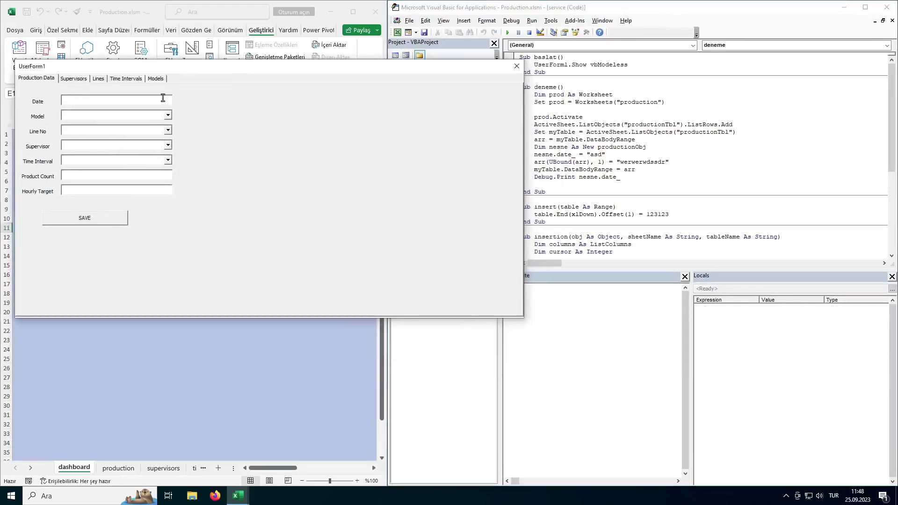
Step: Check the Model, Line No and Supervisor lists: Model is empty, the other two fill
left_click(169, 117)
left_click(179, 130)
left_click(168, 131)
left_click(182, 149)
left_click(167, 145)
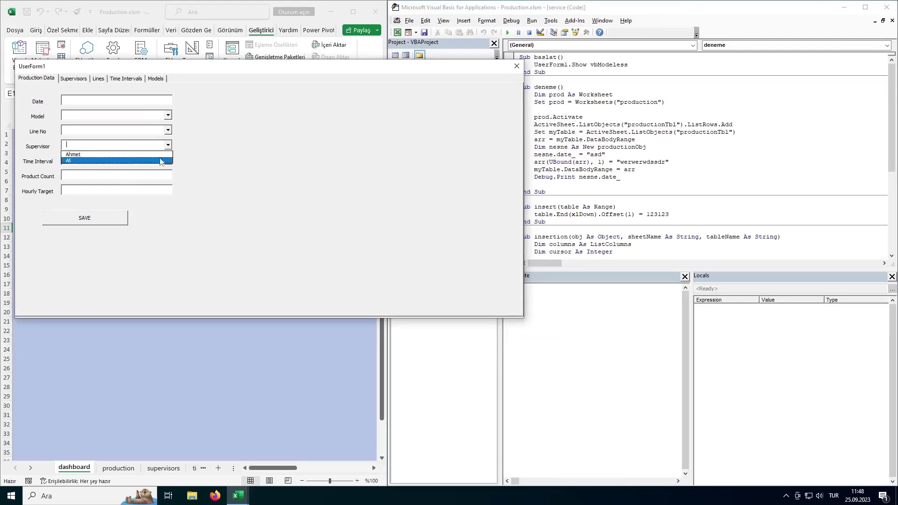
left_click(185, 159)
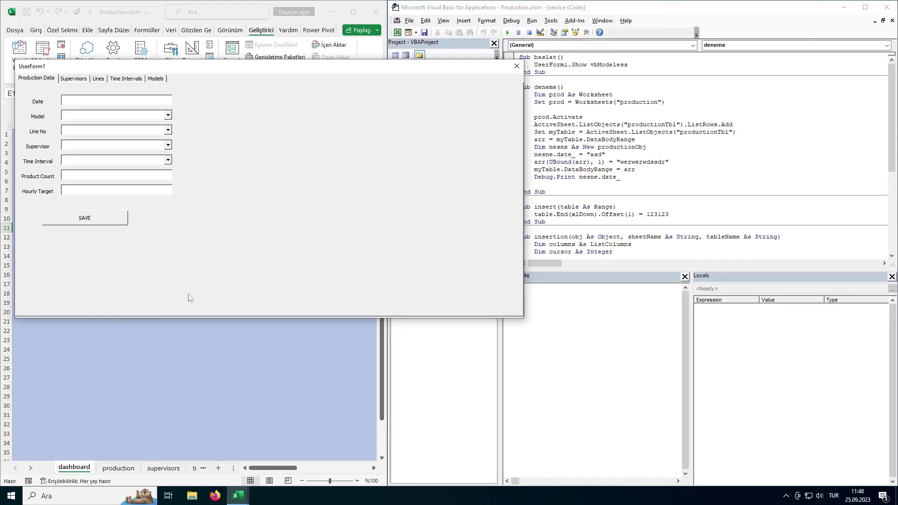
Step: Open UserForm1's design and view the code behind the Model combo box
left_click(624, 141)
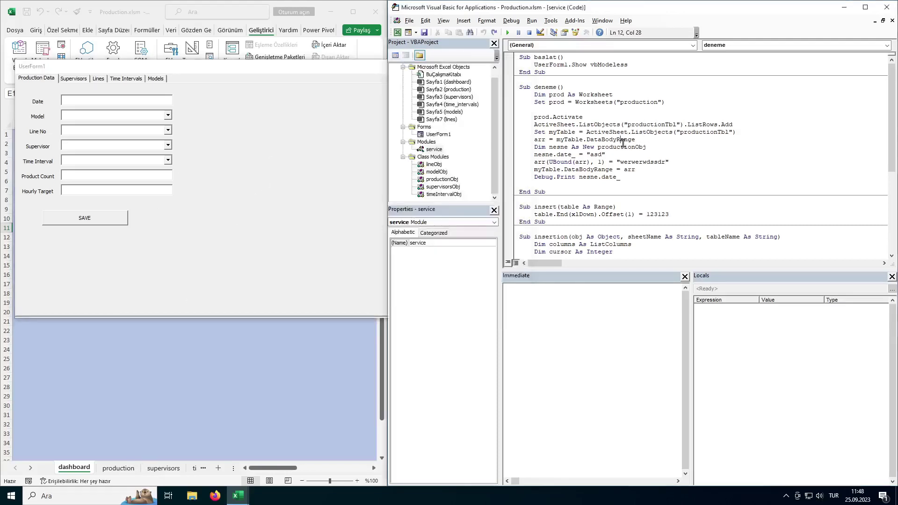
scroll(624, 143, "down", 3)
scroll(622, 145, "down", 3)
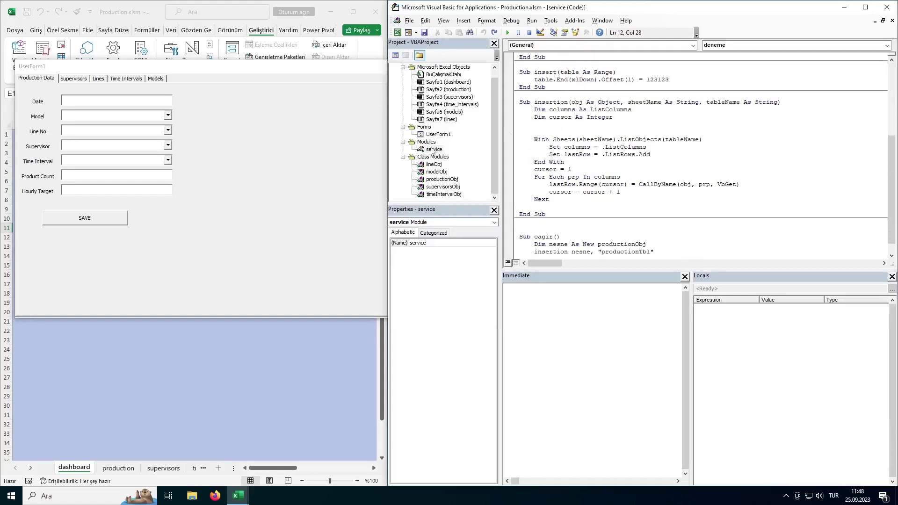
double_click(434, 136)
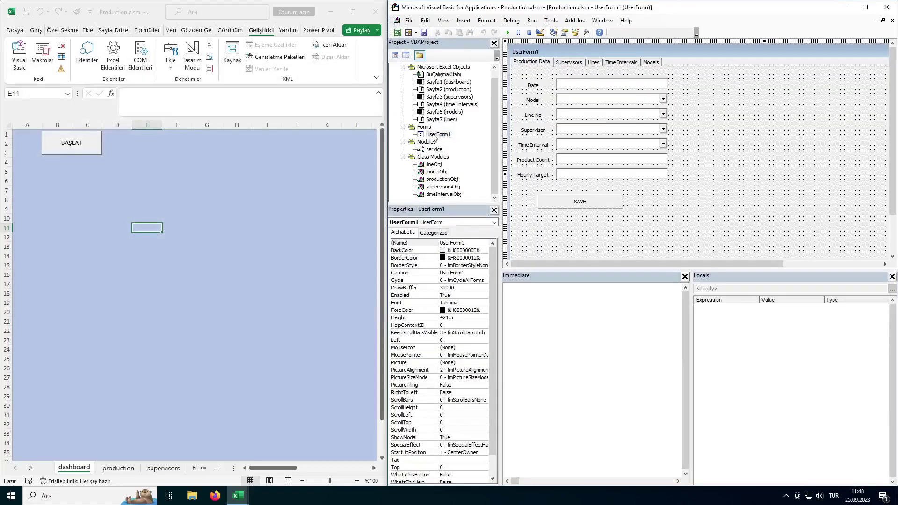
left_click(168, 449)
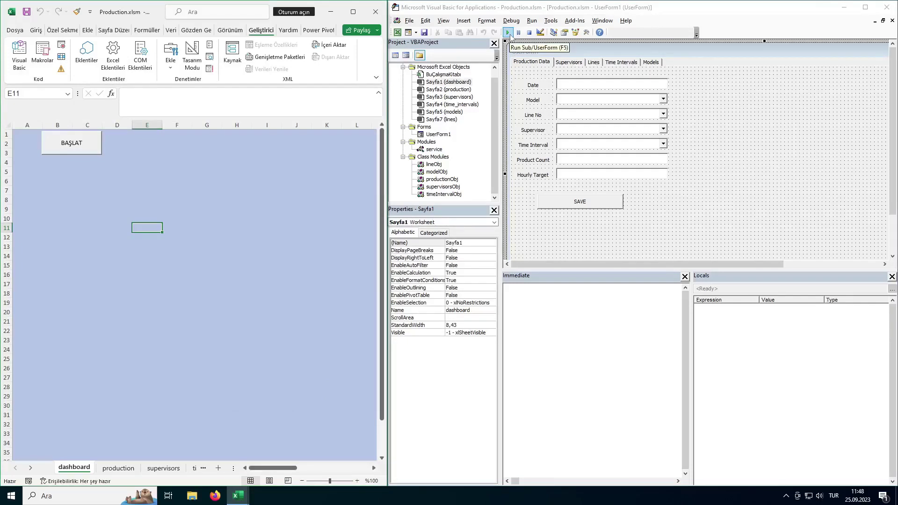
right_click(594, 103)
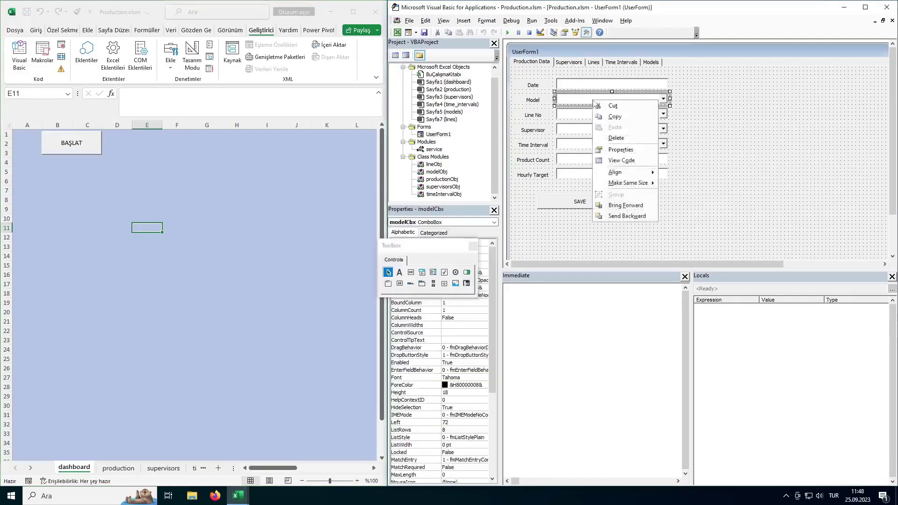
left_click(631, 161)
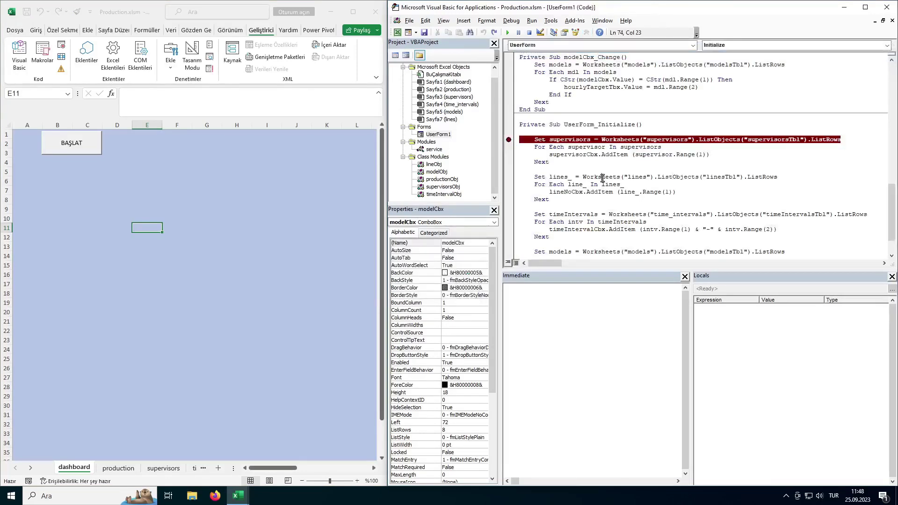
Step: Remove the supervisors breakpoint and select the modelCbx_Change procedure name
left_click(509, 139)
scroll(598, 182, "up", 1)
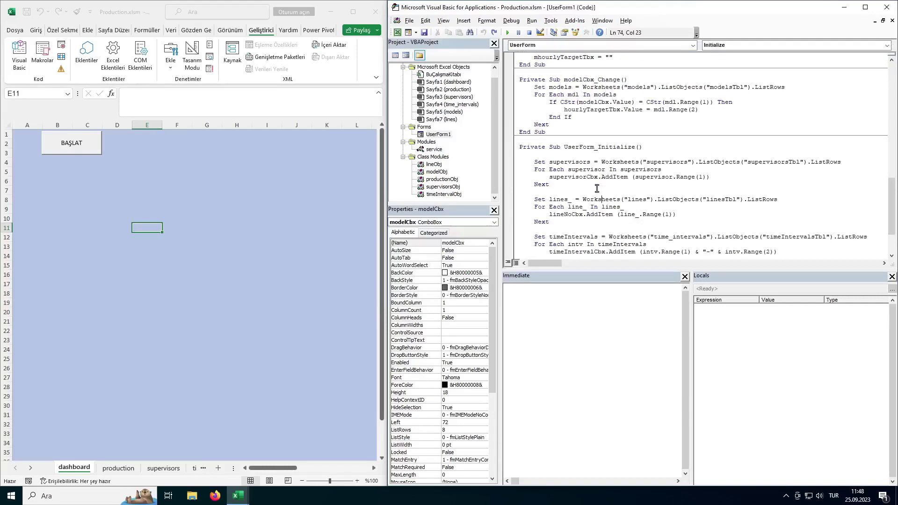
scroll(599, 182, "up", 1)
double_click(599, 169)
left_click(592, 140)
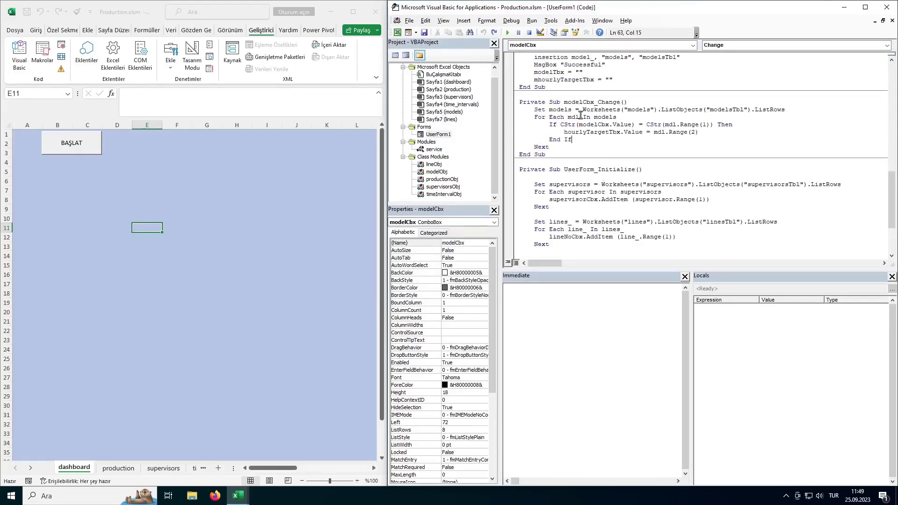
double_click(577, 102)
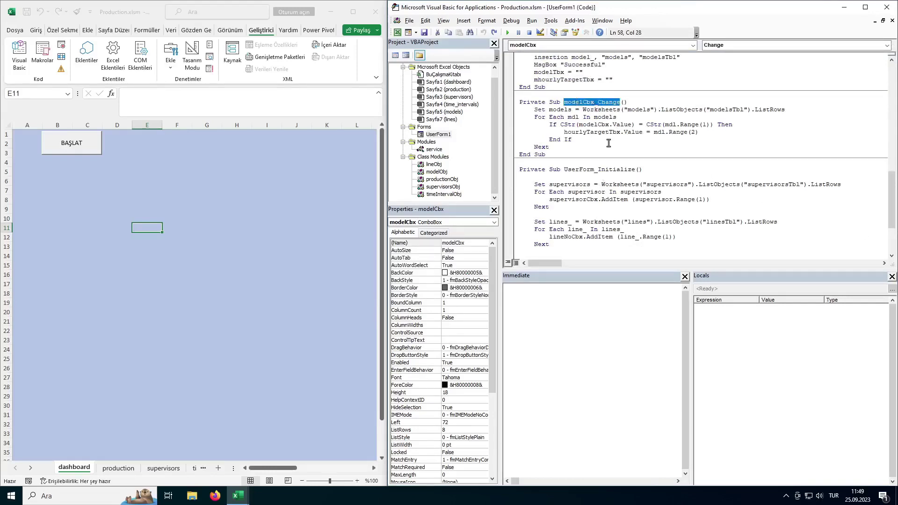
Step: Highlight the models worksheet reference and show the models sheet (Yeni 150, ABC 133)
scroll(594, 104, "up", 1)
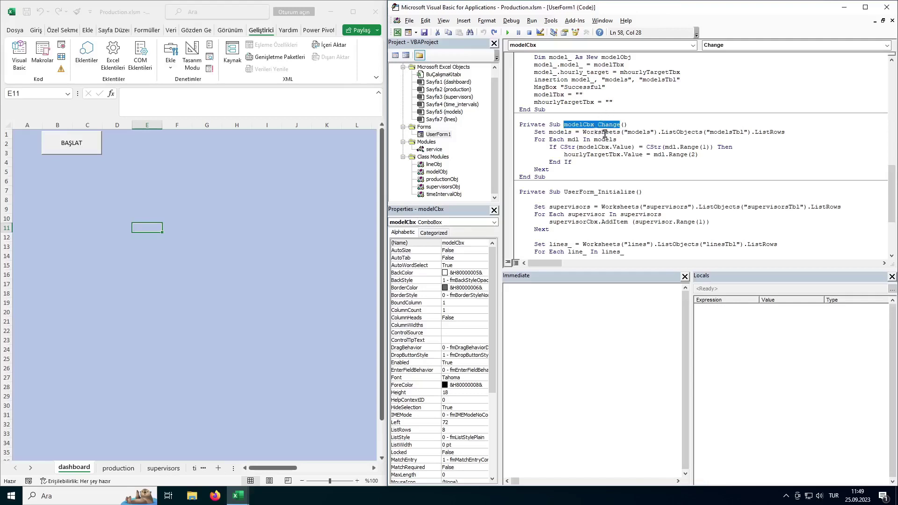
left_click_drag(583, 131, 657, 132)
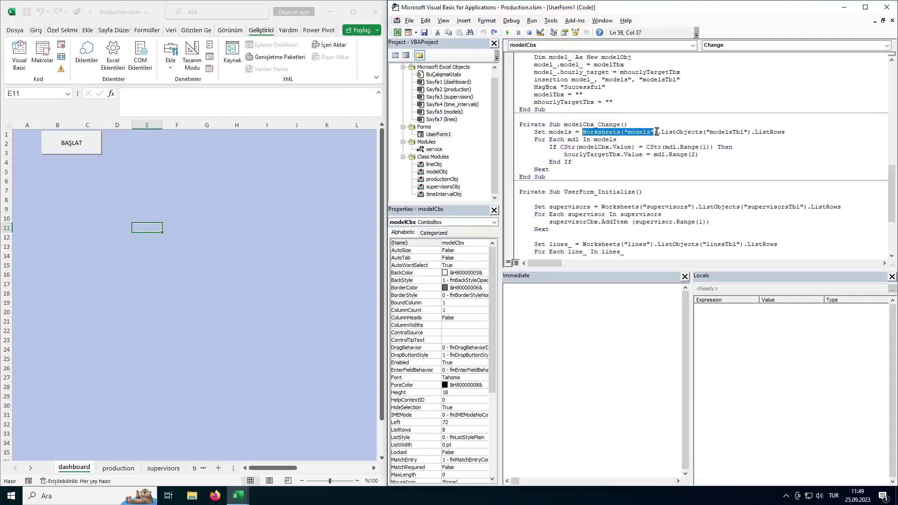
left_click(198, 469)
left_click(167, 467)
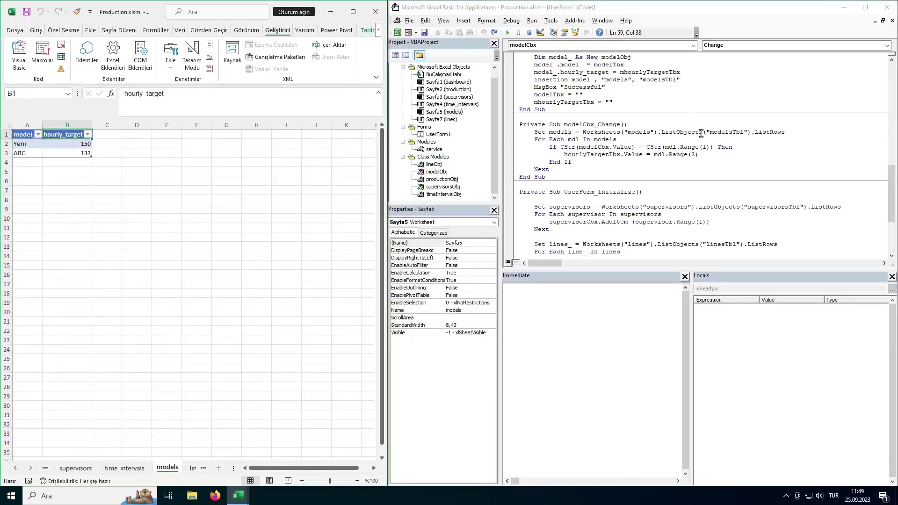
Step: Match the code's modelsTbl, ListRows and models loop to table cells A2:B3
double_click(684, 133)
left_click(717, 132)
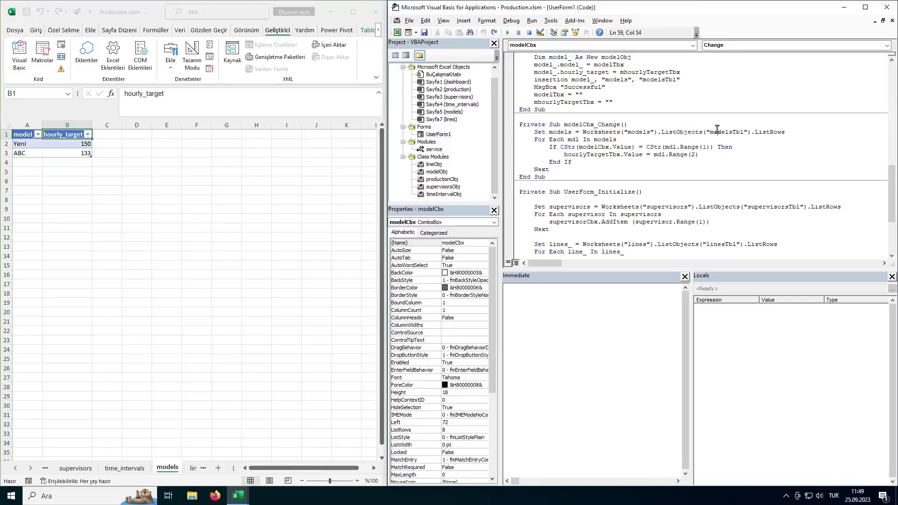
double_click(723, 133)
left_click(32, 144)
left_click_drag(32, 145, 87, 154)
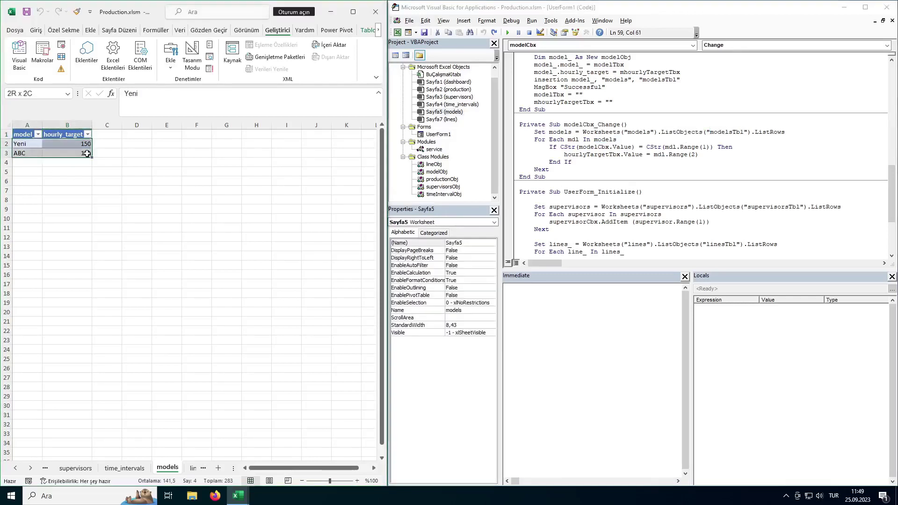
double_click(772, 133)
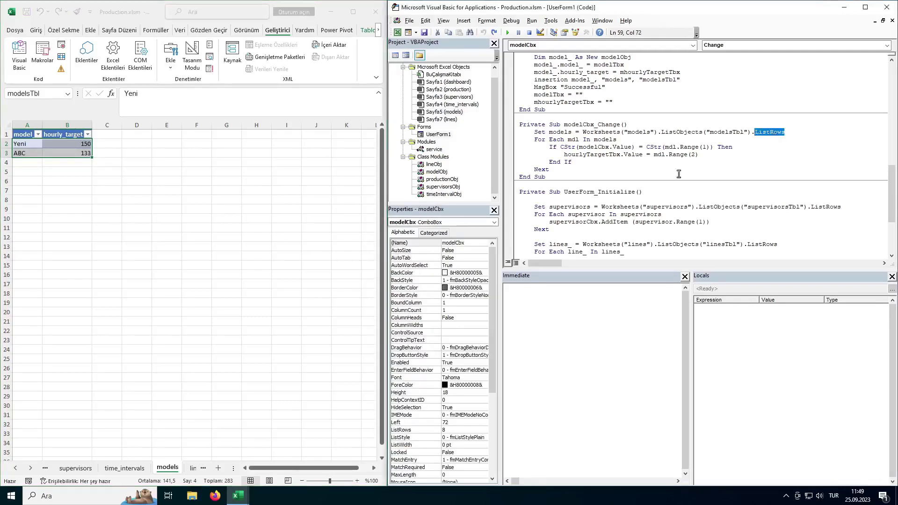
double_click(606, 140)
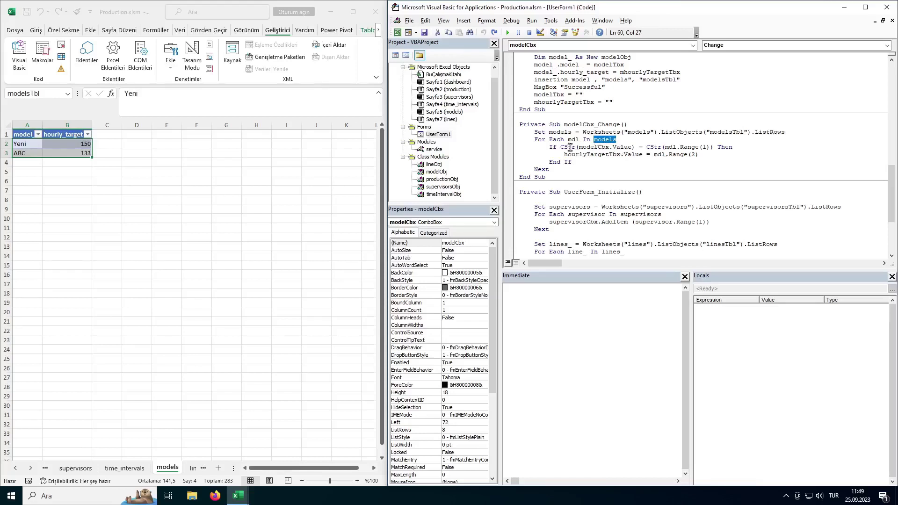
Step: Highlight the CStr comparison of modelCbx with mdl.Range(1), then run the form again
left_click_drag(560, 147, 630, 147)
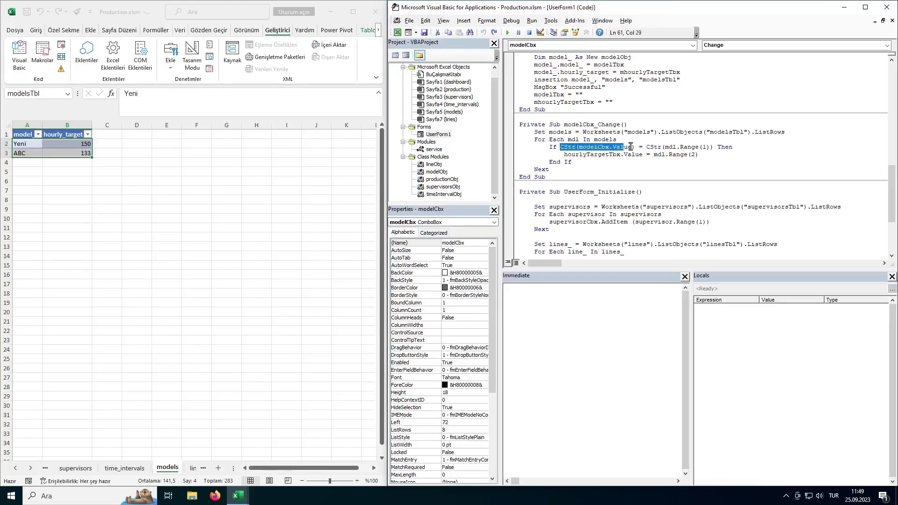
double_click(599, 147)
double_click(625, 147)
double_click(671, 147)
left_click_drag(680, 148, 710, 148)
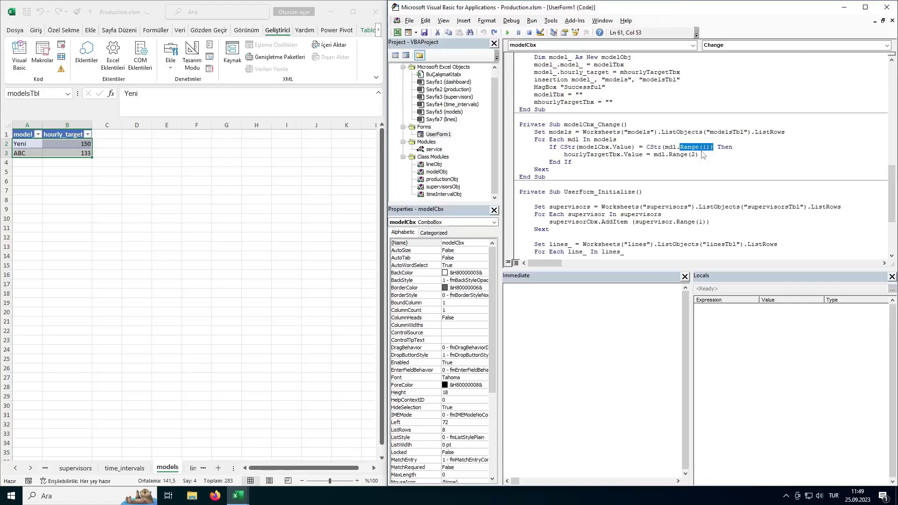
left_click(507, 33)
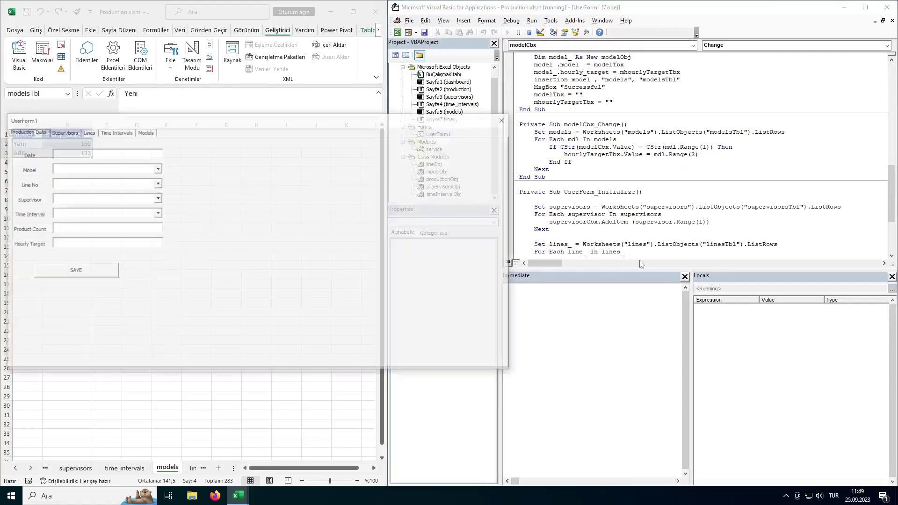
Step: With the form running, inspect the hourlyTargetTbx = mdl.Range(2) assignment in the code
left_click(138, 168)
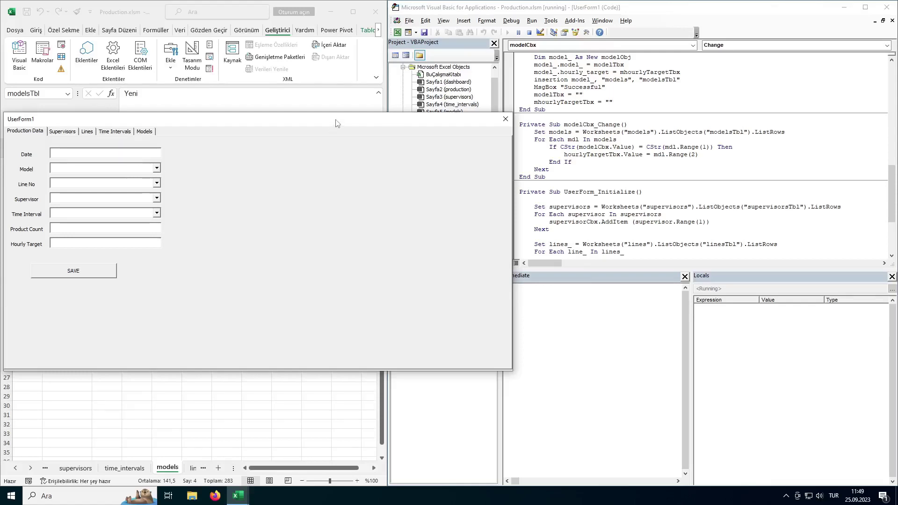
left_click_drag(328, 118, 602, 239)
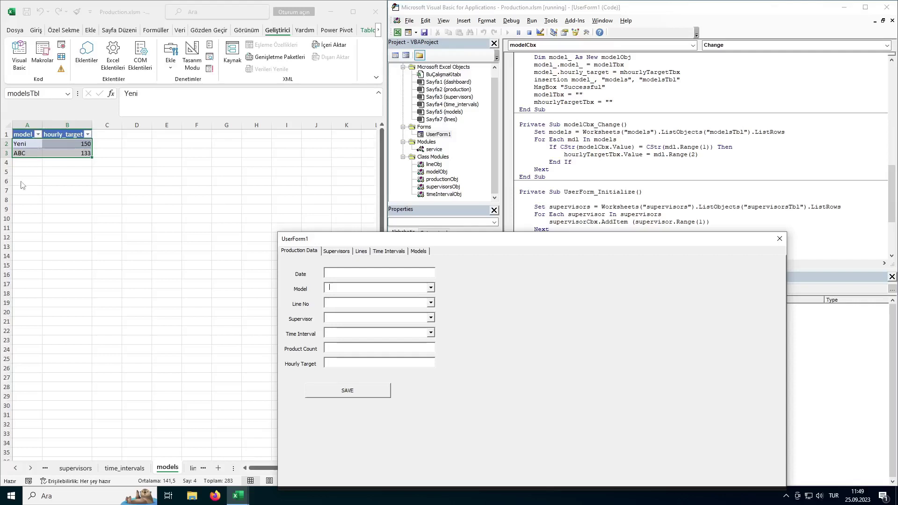
double_click(587, 155)
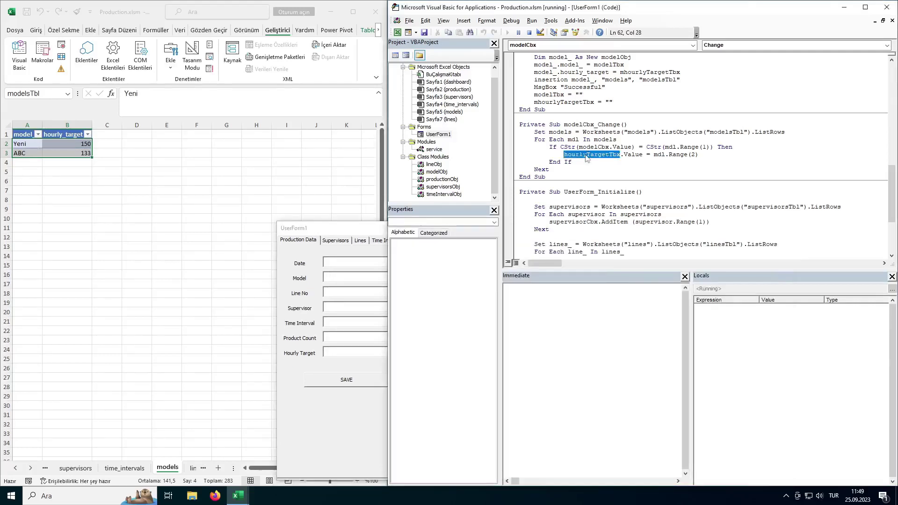
left_click(339, 354)
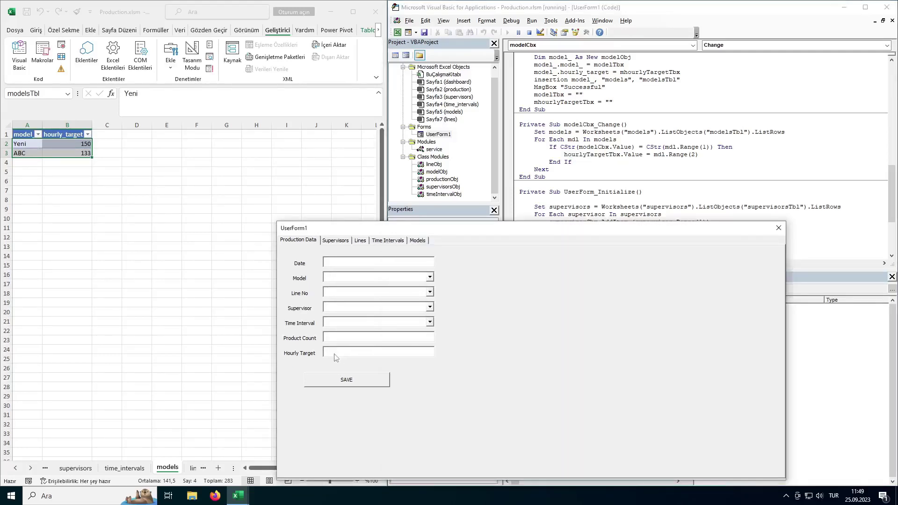
double_click(660, 155)
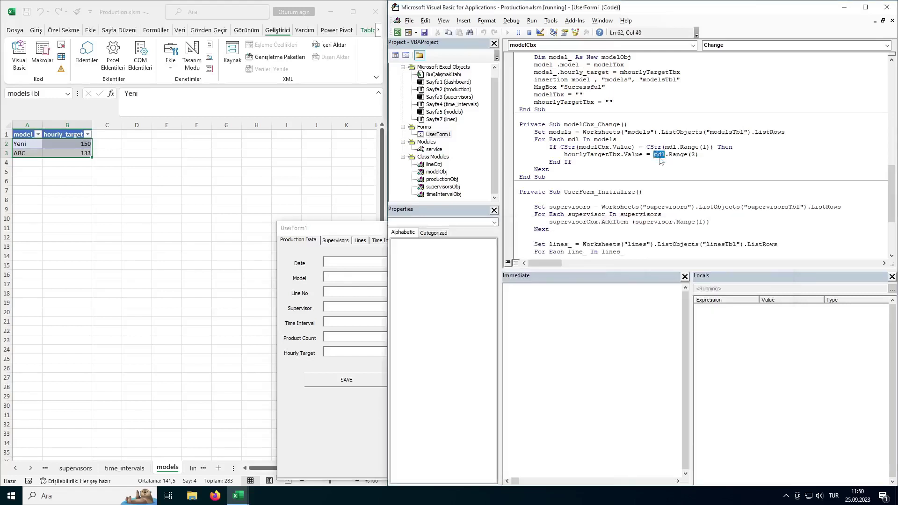
double_click(679, 154)
double_click(693, 155)
Step: Close the running UserForm1 and relaunch it with BAŞLAT on the dashboard
left_click_drag(363, 233, 321, 214)
left_click(737, 210)
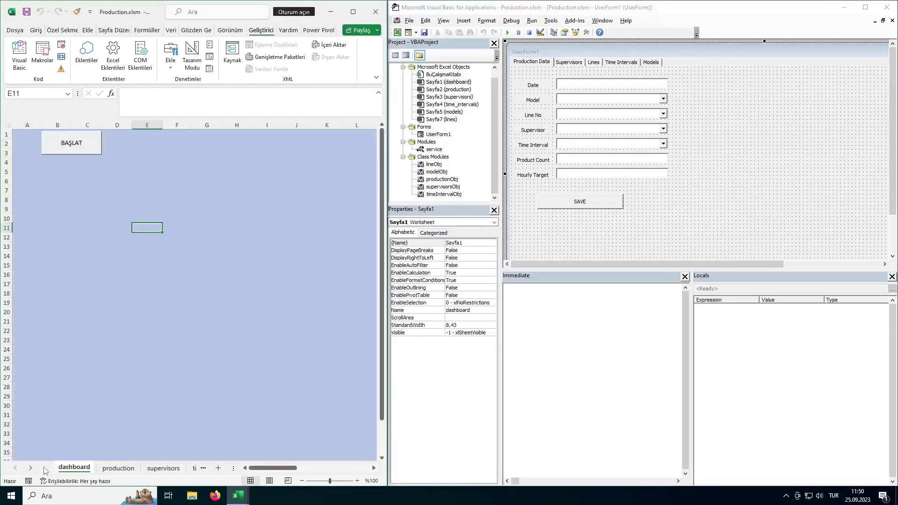
left_click(74, 147)
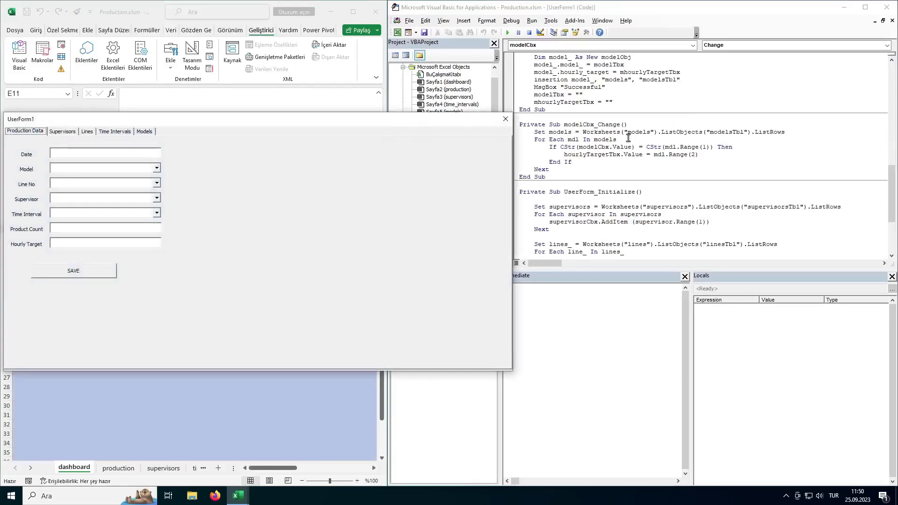
Step: Add a breakpoint on the Set models line, show the models sheet, and choose ABC as the model
left_click(510, 132)
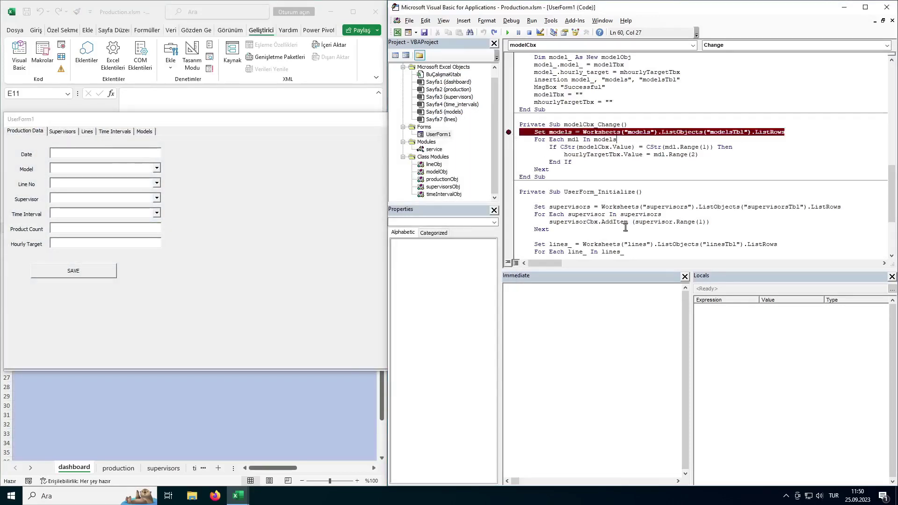
left_click_drag(239, 119, 475, 174)
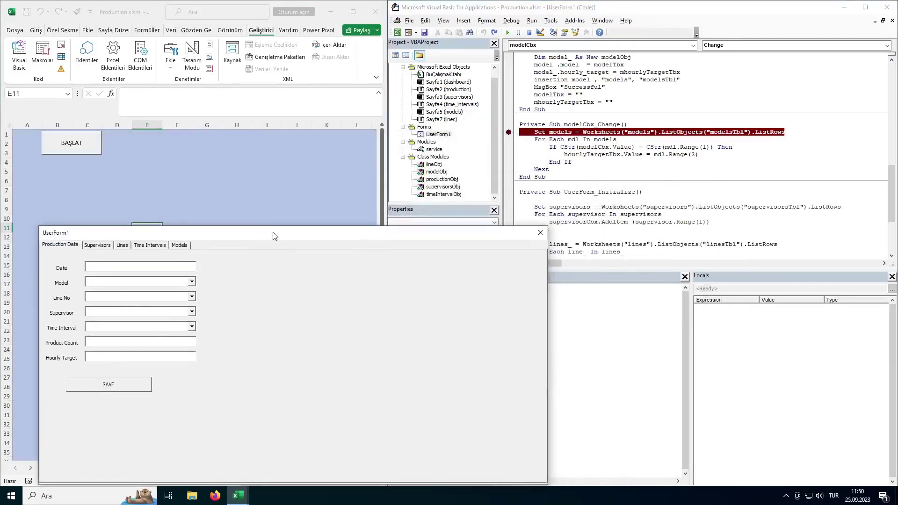
left_click(194, 469)
left_click(175, 468)
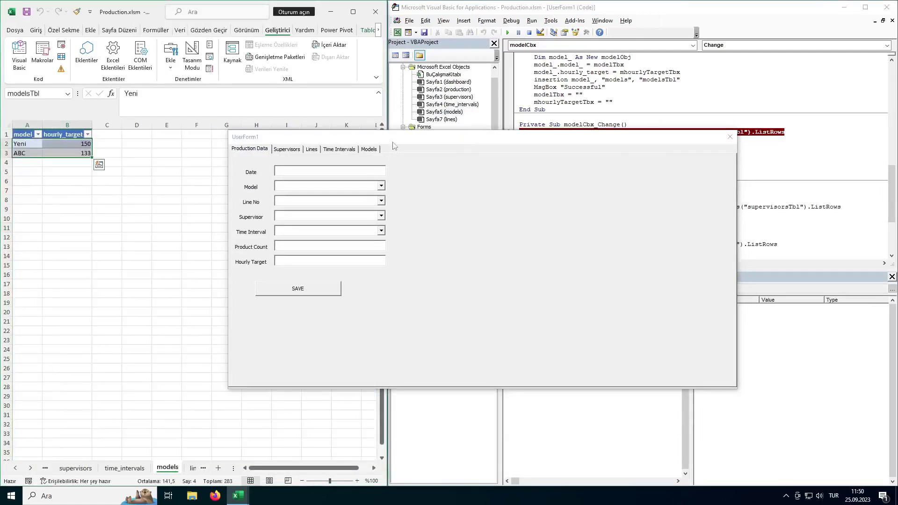
left_click_drag(421, 170, 186, 196)
left_click(158, 246)
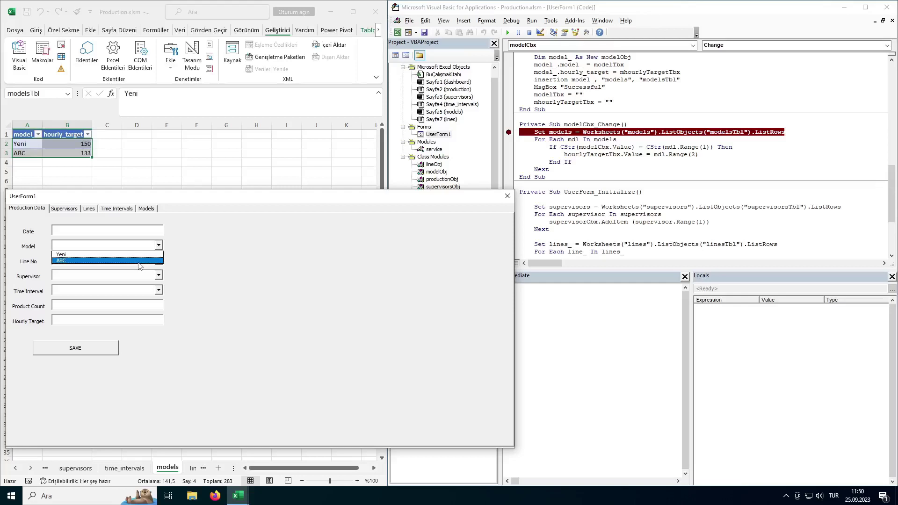
left_click(139, 261)
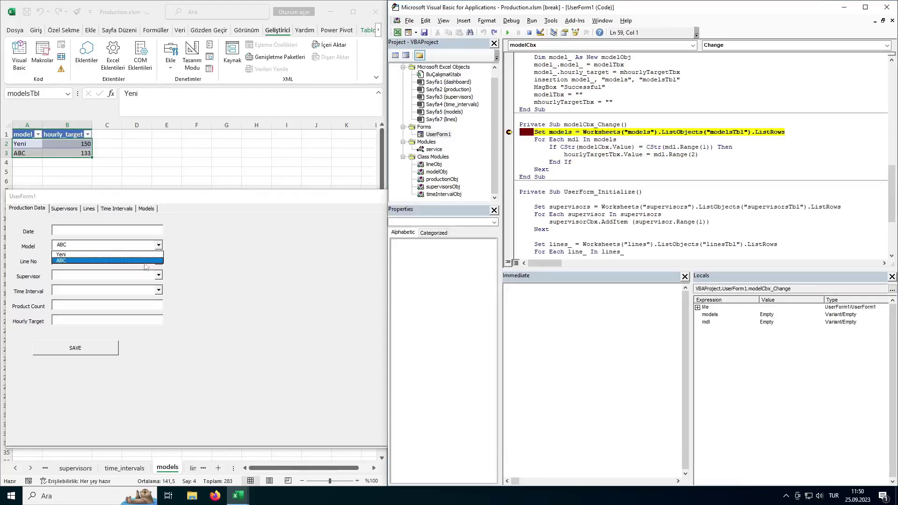
mouse_move(560, 132)
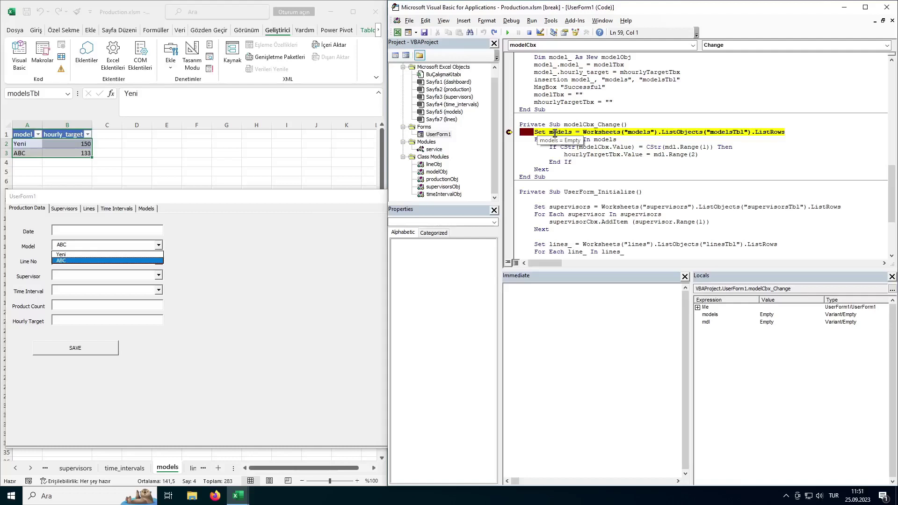
Step: Step to the If CStr comparison and expand models > Item 1 > Range in Locals
key("F8")
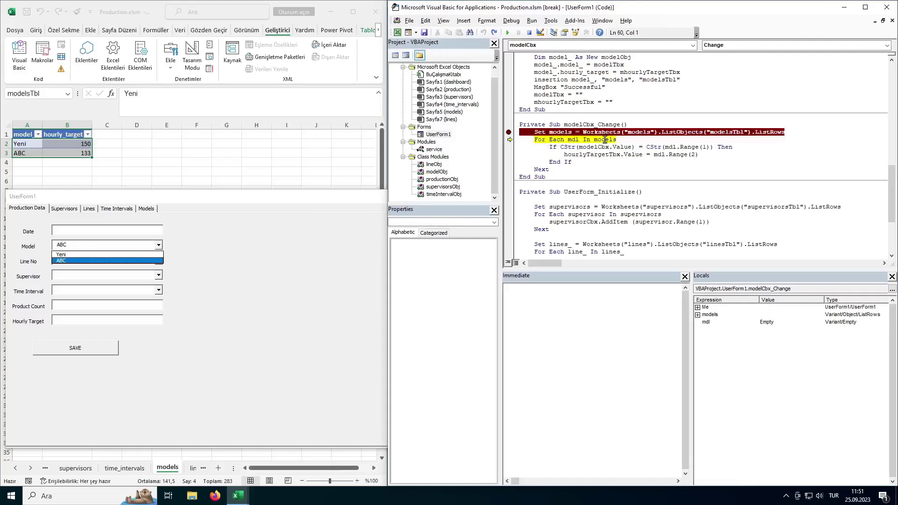
left_click(697, 315)
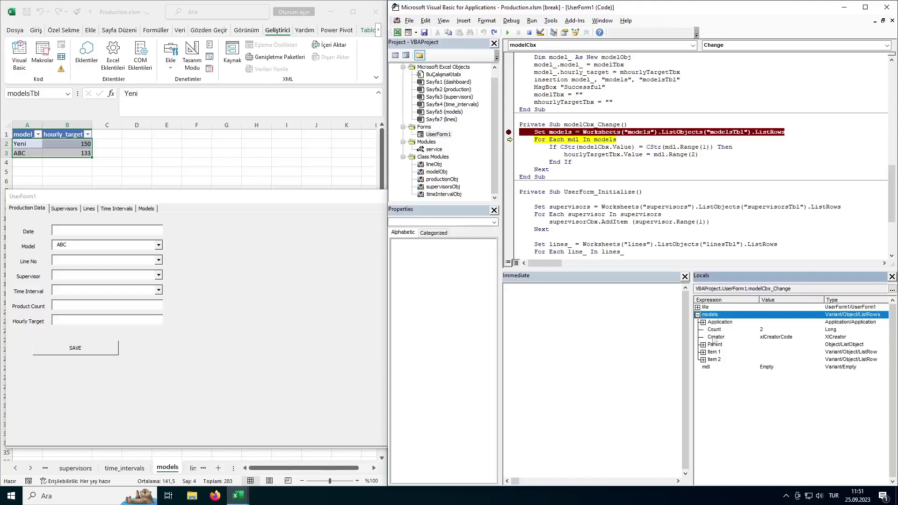
left_click(703, 352)
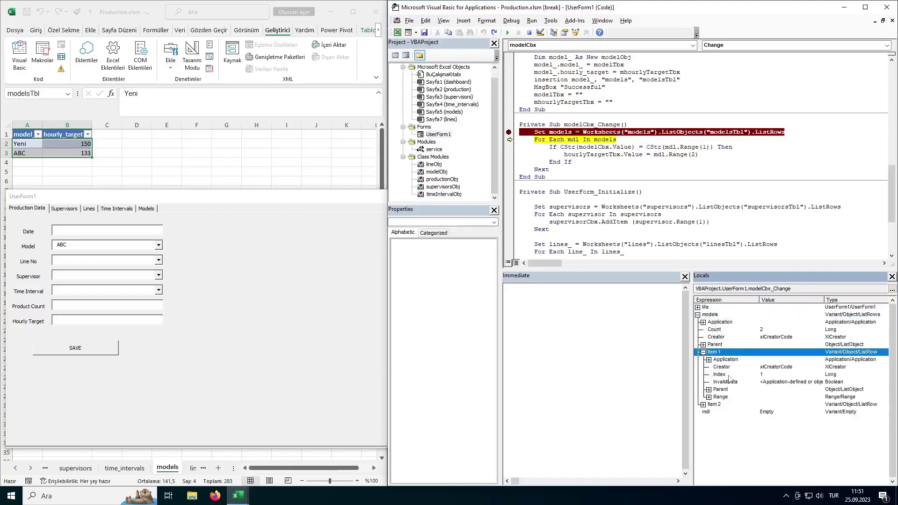
left_click(709, 396)
key("F8")
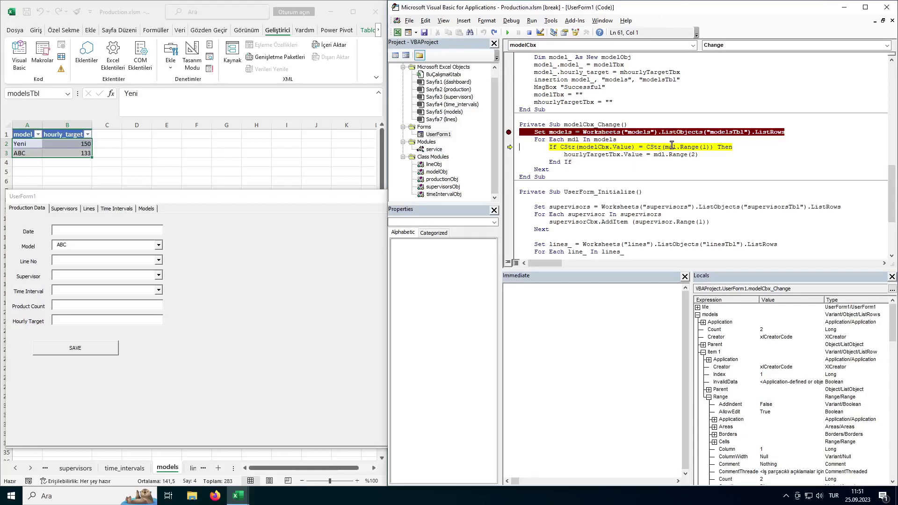
left_click_drag(710, 146, 668, 147)
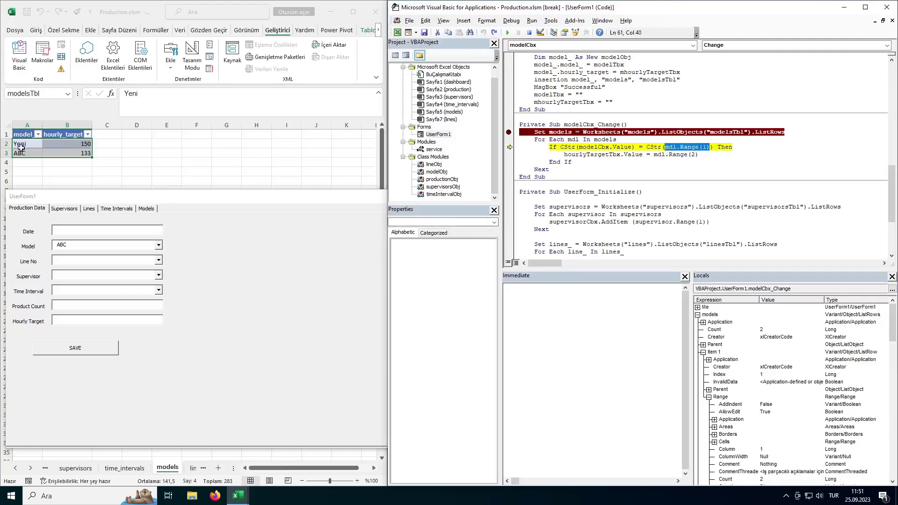
right_click(693, 150)
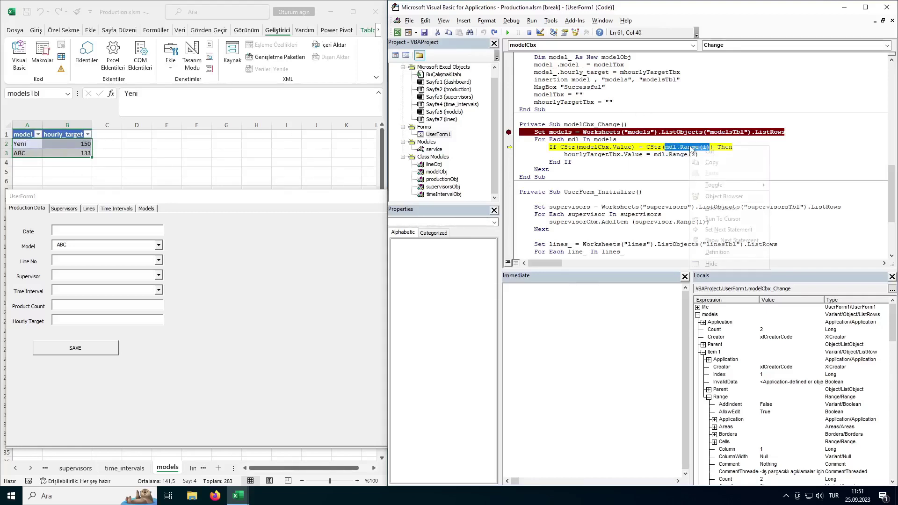
key("Escape")
Step: Evaluate ?mdl.Range(1) in the Immediate window (Yeni), then step past the non-matching comparison
left_click(550, 309)
type("?mdl.R")
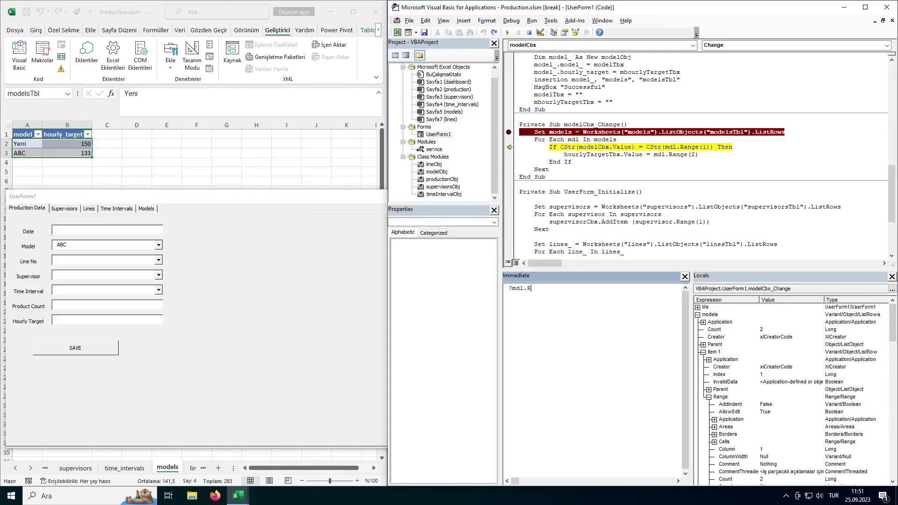
type("ange")
key("Return")
double_click(516, 300)
mouse_move(565, 147)
left_click(567, 148)
double_click(653, 147)
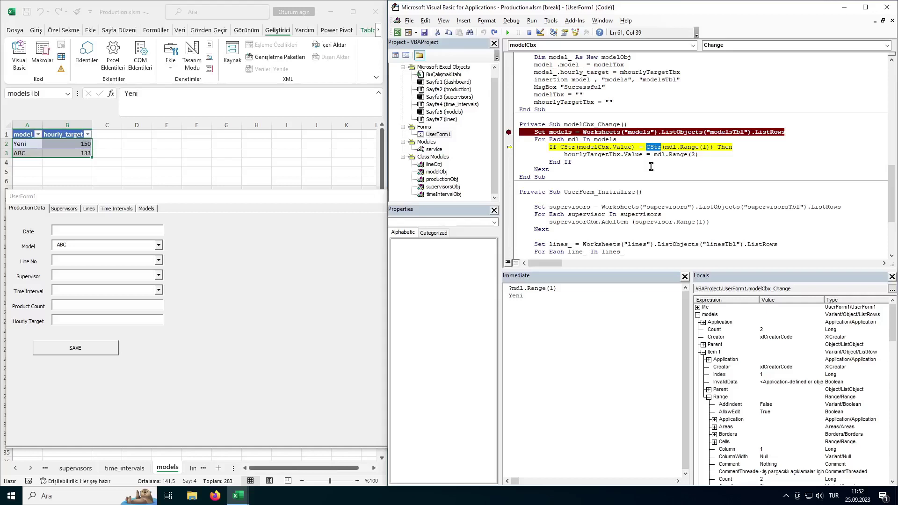
key("F8")
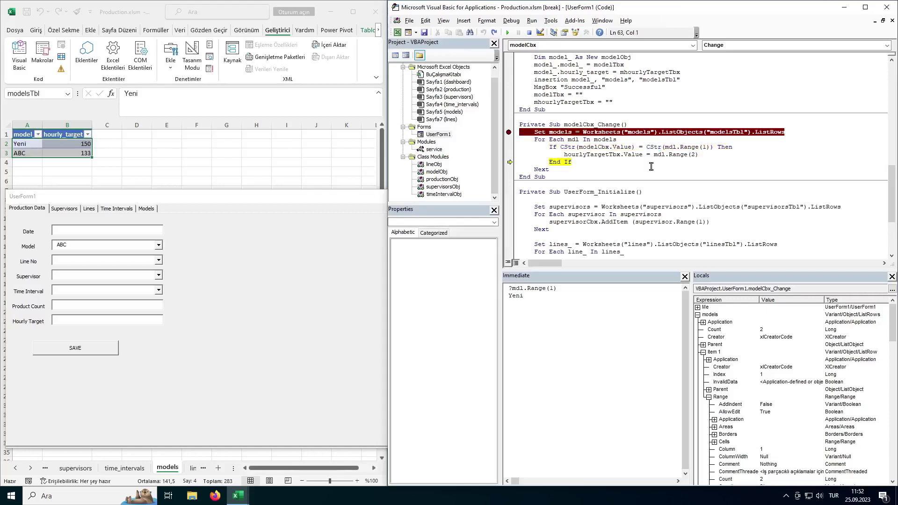
key("F8")
key("F8")
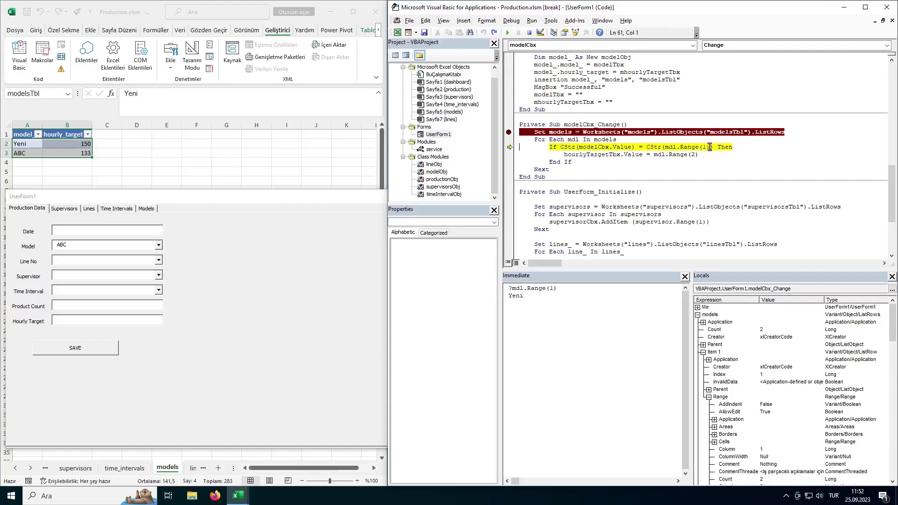
Step: Confirm the second row is ABC with mdl.Range(2) = 133, and step through the assignment
left_click(565, 292)
key("Return")
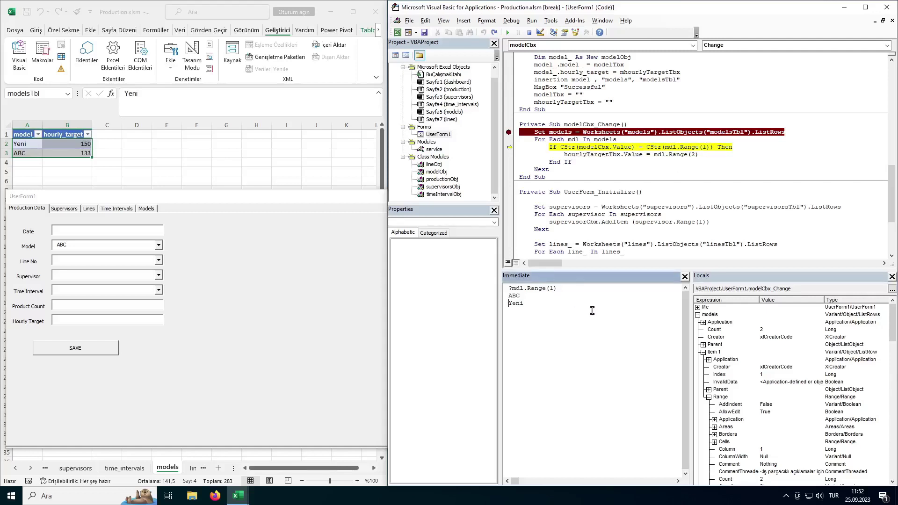
left_click_drag(521, 296, 505, 297)
left_click(629, 154)
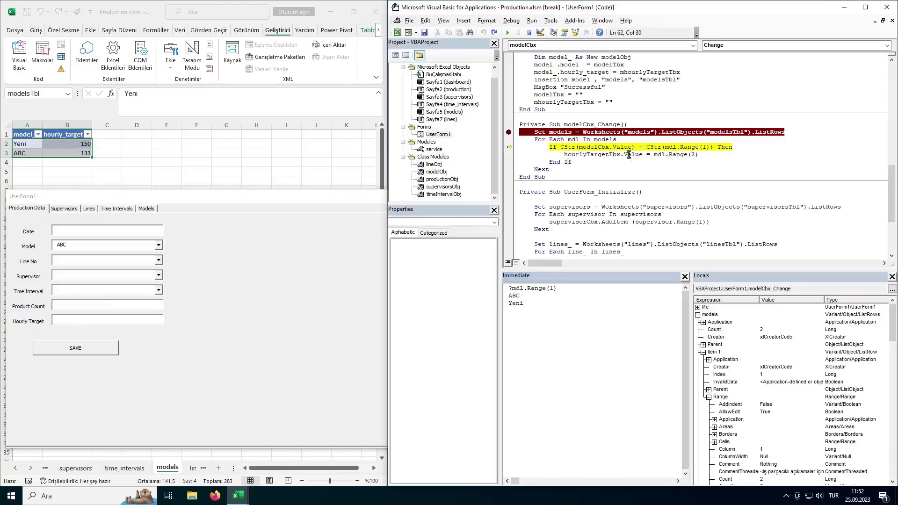
key("F8")
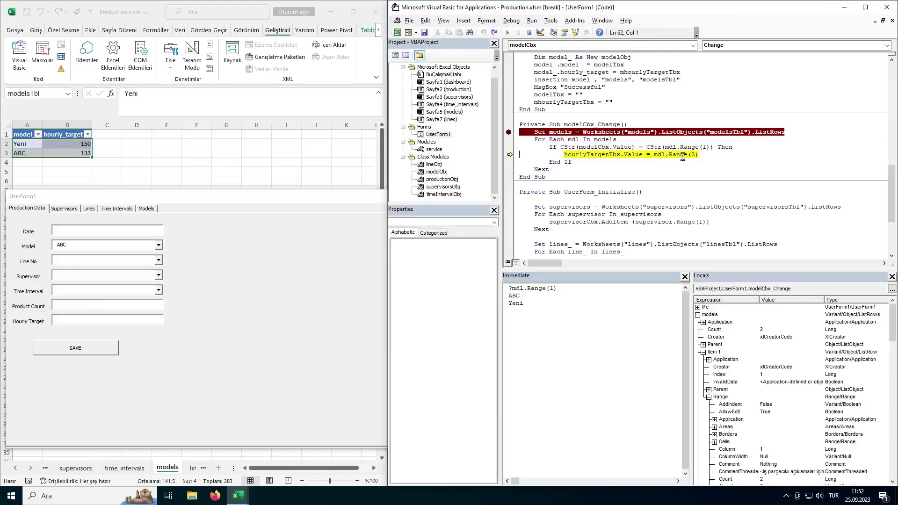
left_click_drag(655, 155, 701, 157)
left_click(549, 289)
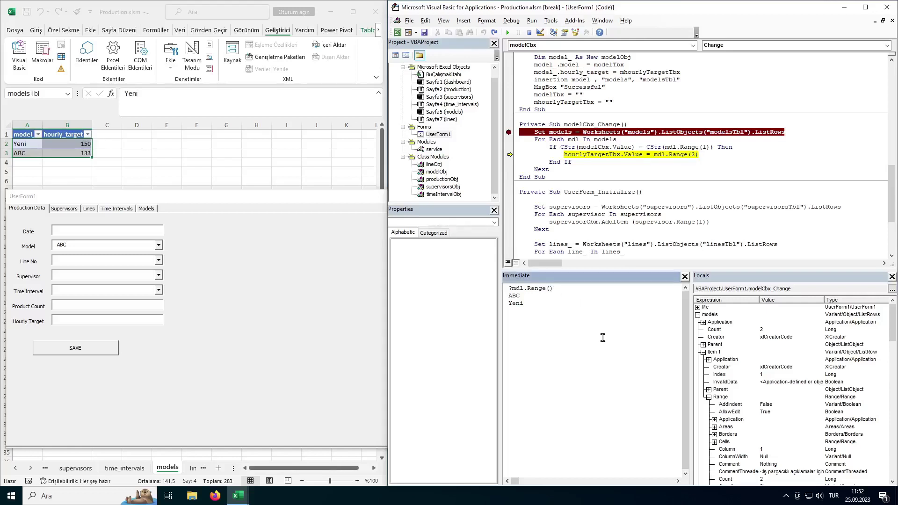
type("2")
key("Return")
key("F8")
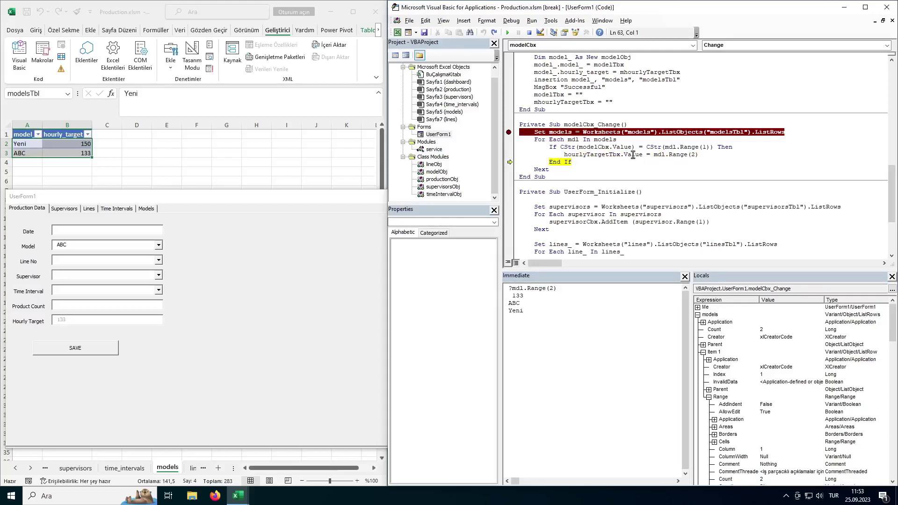
key("F8")
key("F8")
key("F8")
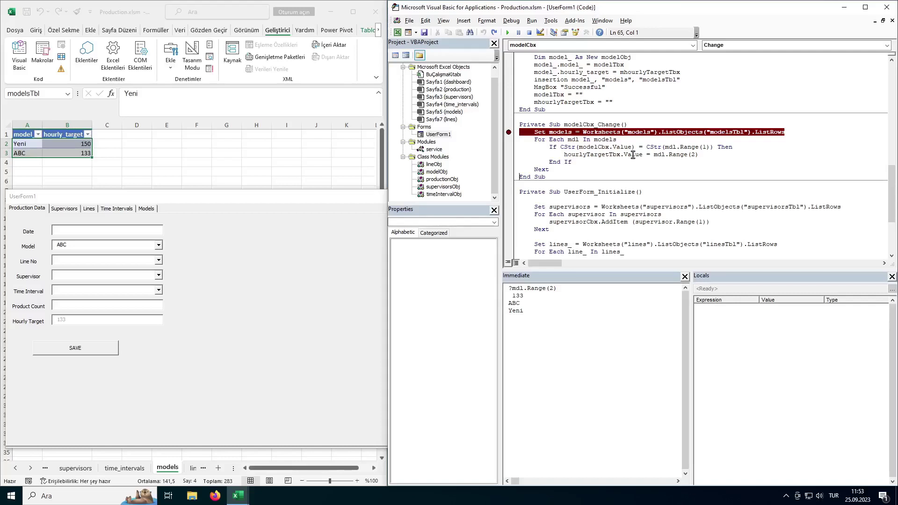
Step: Choose Yeni on the form and step through until Hourly Target shows 150
left_click(158, 245)
left_click(146, 255)
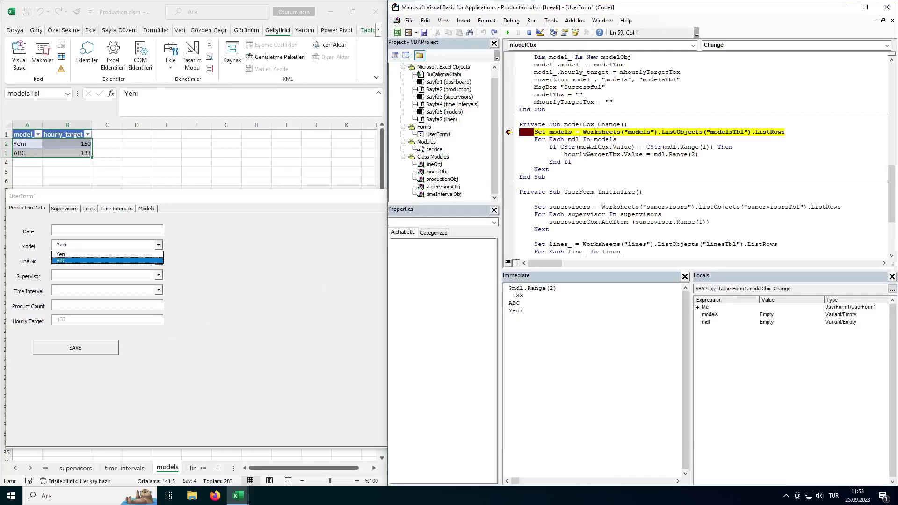
left_click(580, 135)
key("F8")
key("F8")
key("F8")
key("F8")
key("F8")
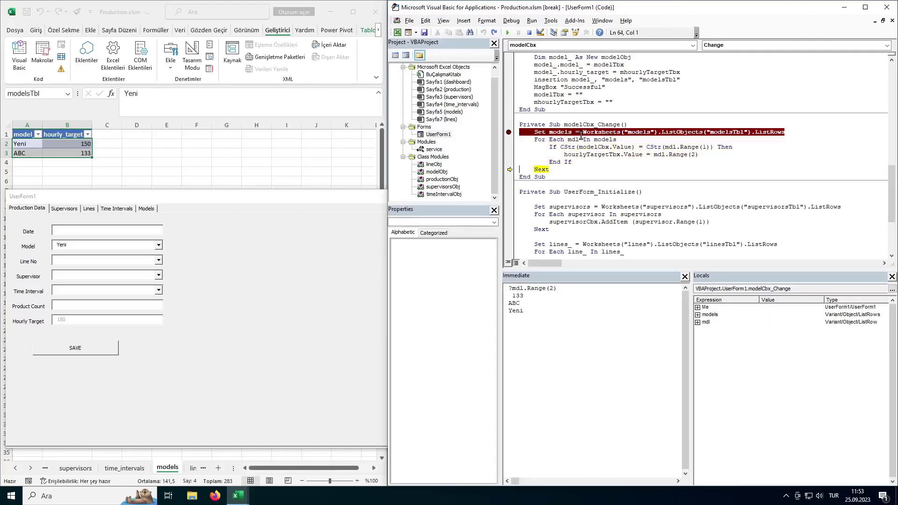
key("F8")
key("F8")
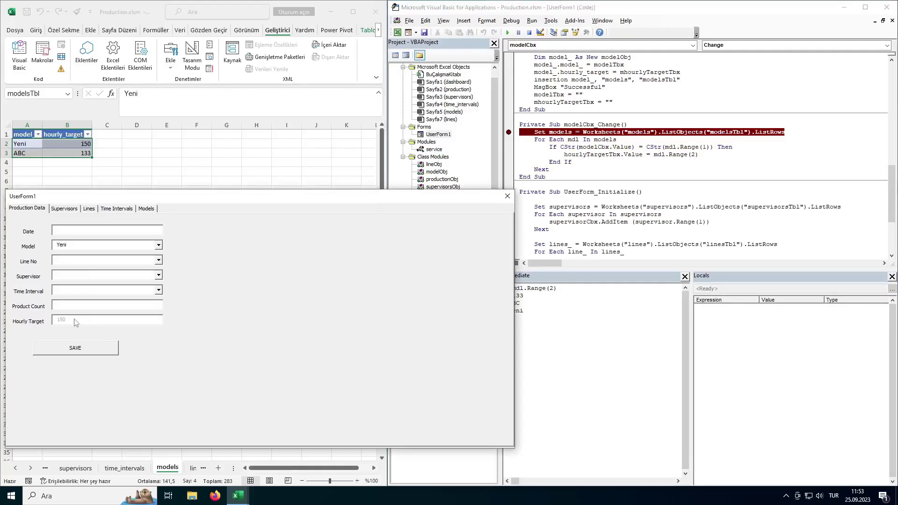
Step: Review the service module's insertion and baslat procedures
left_click(586, 154)
scroll(585, 155, "up", 15)
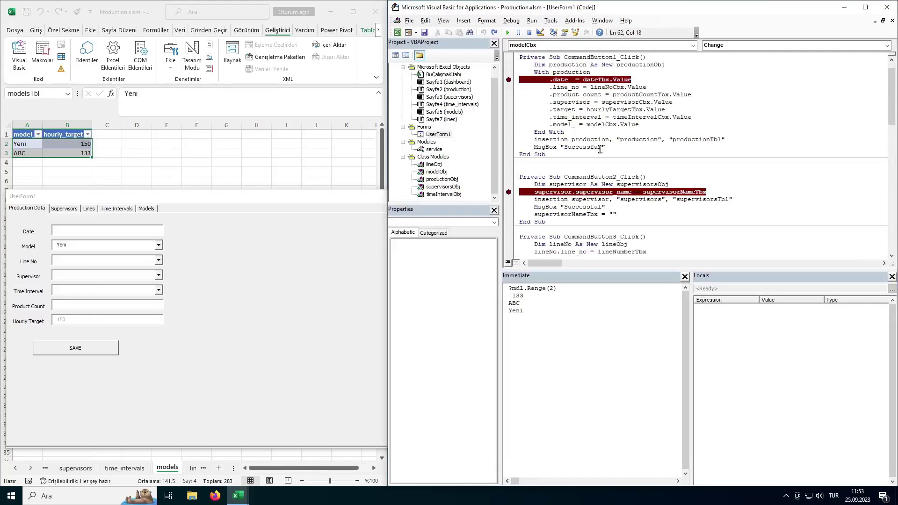
scroll(601, 149, "up", 1)
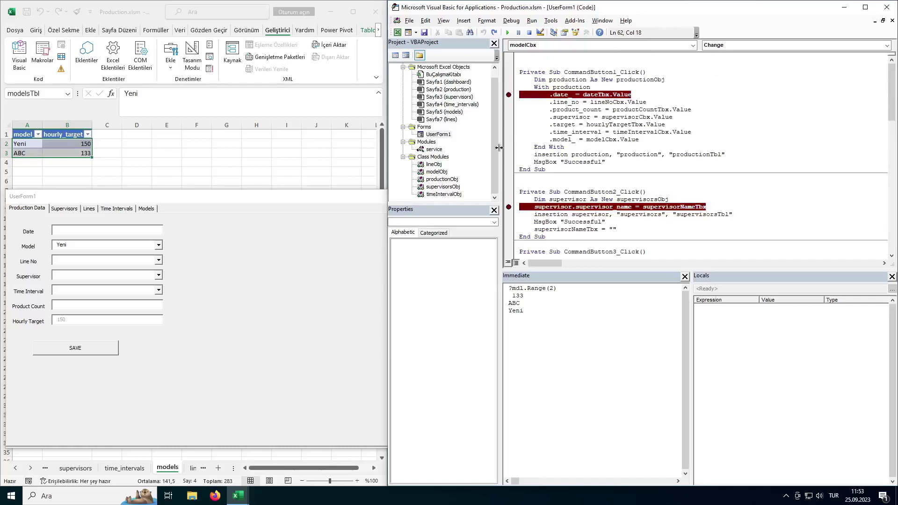
double_click(435, 150)
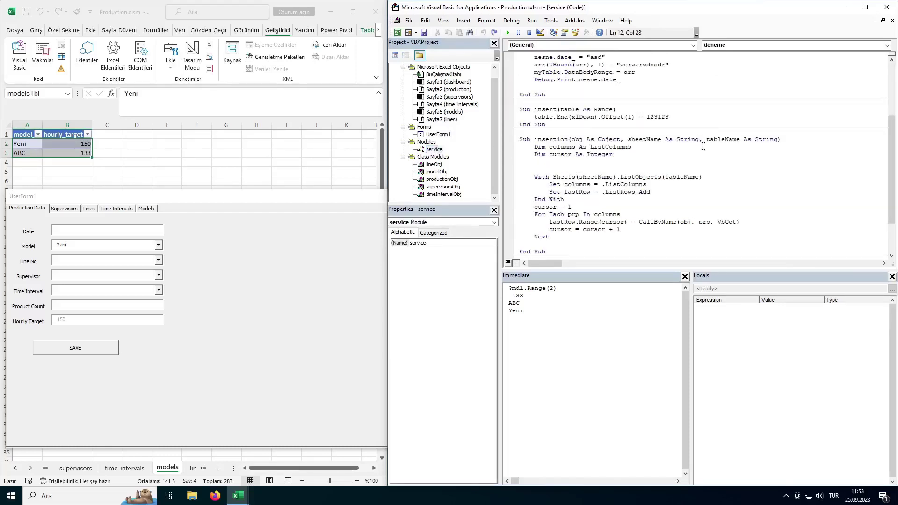
scroll(702, 150, "down", 2)
left_click(567, 200)
left_click(519, 87, "shift")
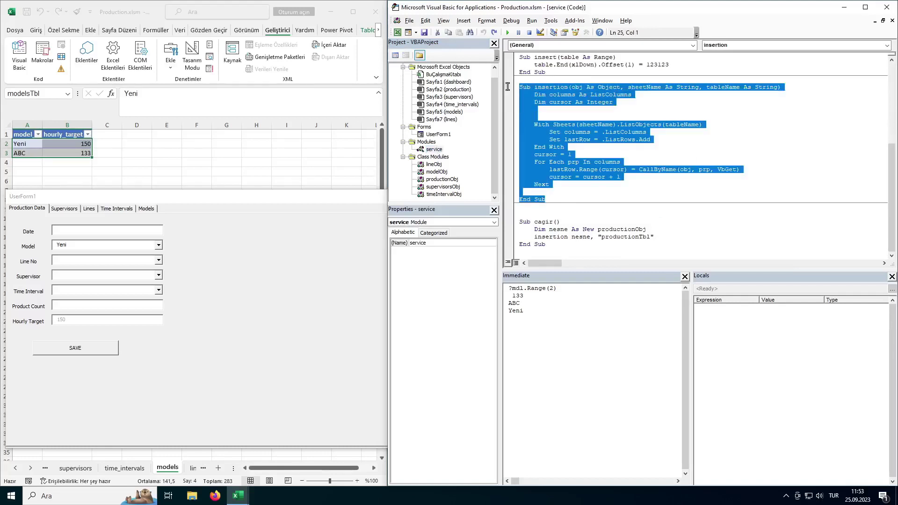
scroll(695, 166, "up", 6)
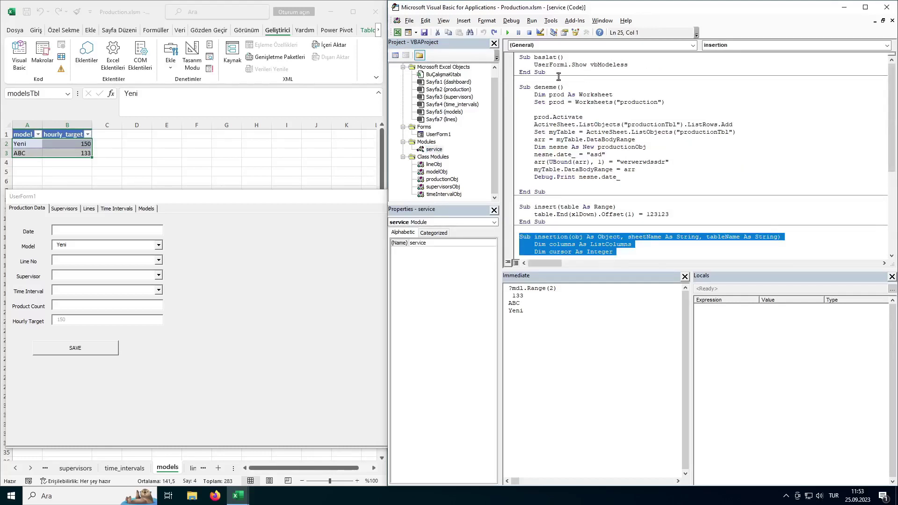
left_click_drag(546, 72, 512, 58)
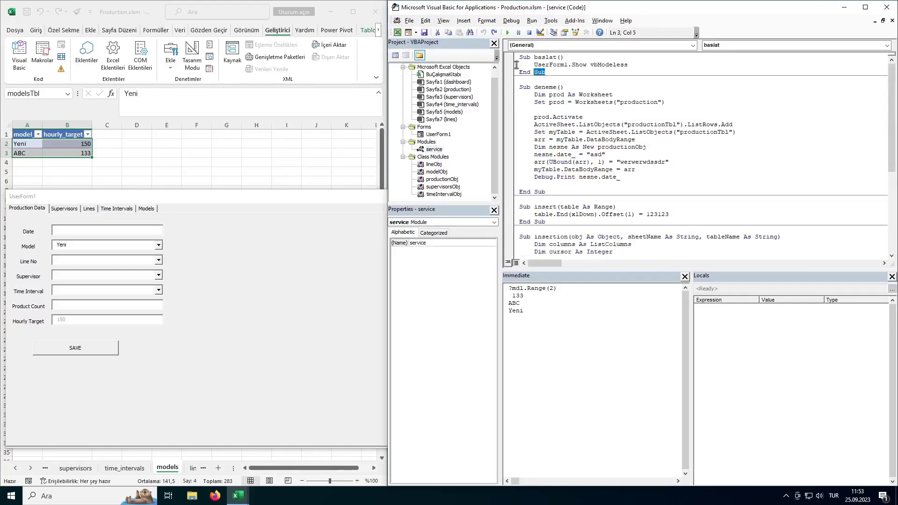
Step: Browse the lineObj, modelObj, productionObj, supervisorsObj and timeIntervalObj class modules
double_click(434, 165)
double_click(436, 172)
double_click(442, 179)
double_click(443, 187)
double_click(444, 194)
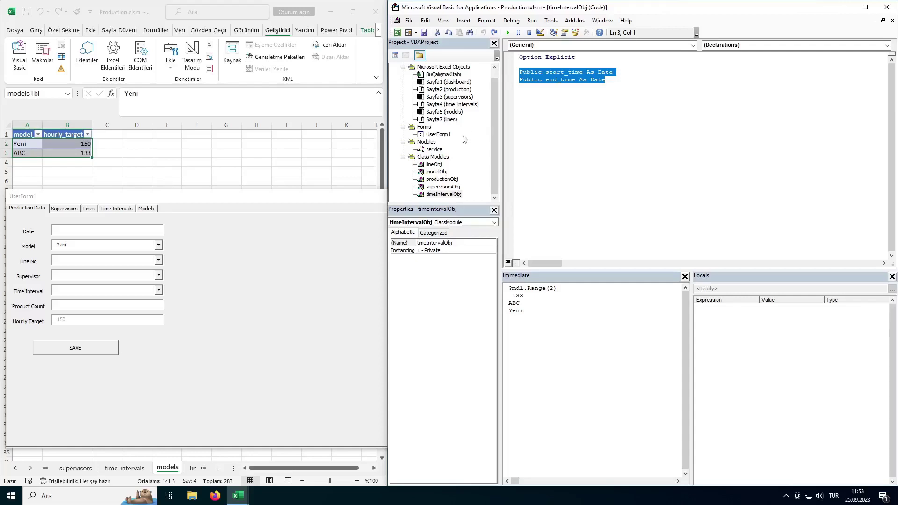
Step: Switch to the production sheet and enter 1.1.2023 as the form's date
left_click_drag(254, 197, 488, 107)
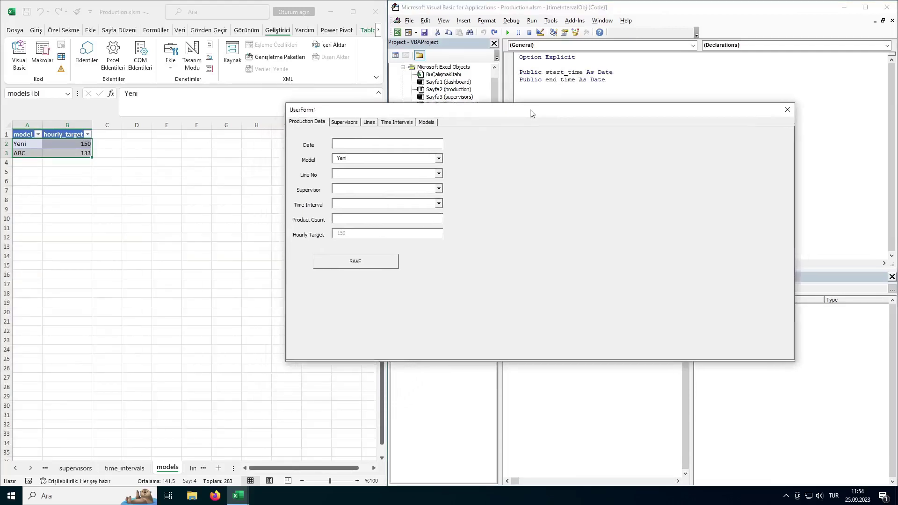
left_click(16, 469)
left_click(17, 468)
left_click(118, 468)
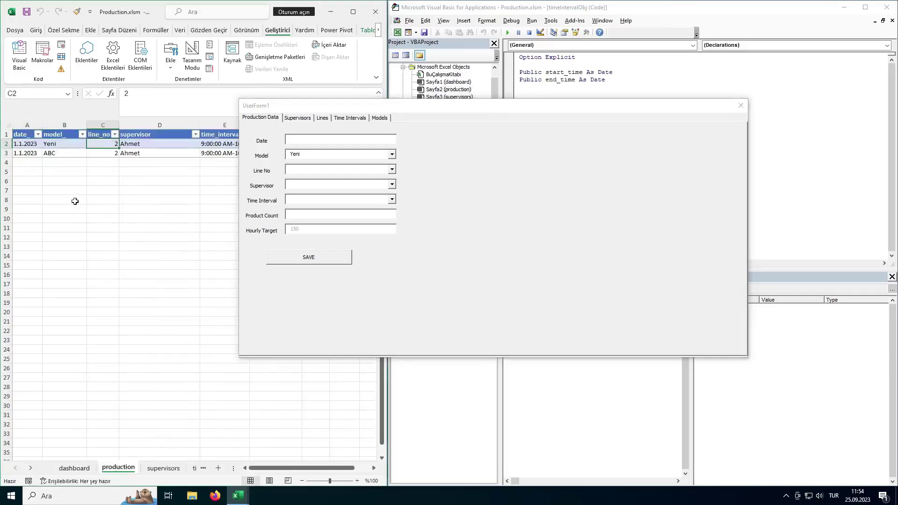
left_click_drag(548, 107, 652, 113)
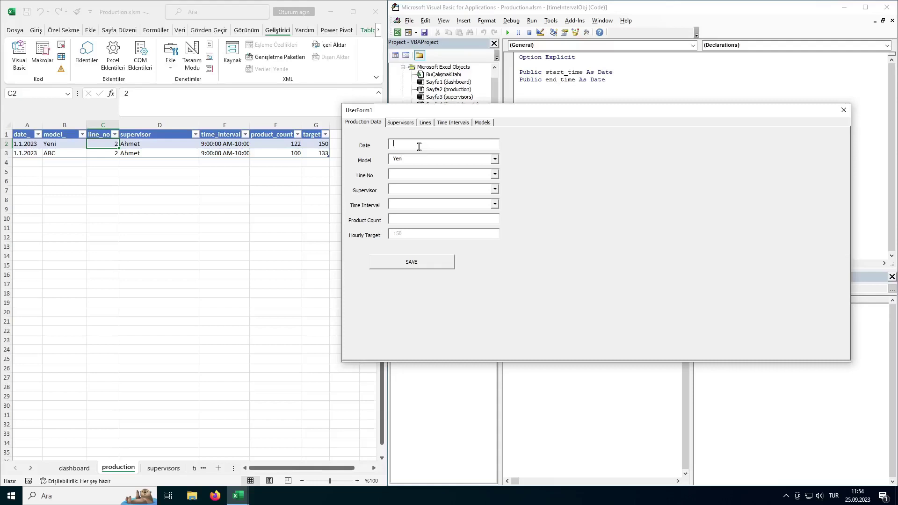
type("1.1.2023")
Step: Choose Line No 1, the supervisor, and the 10–11 AM interval, then save the entry
left_click(494, 176)
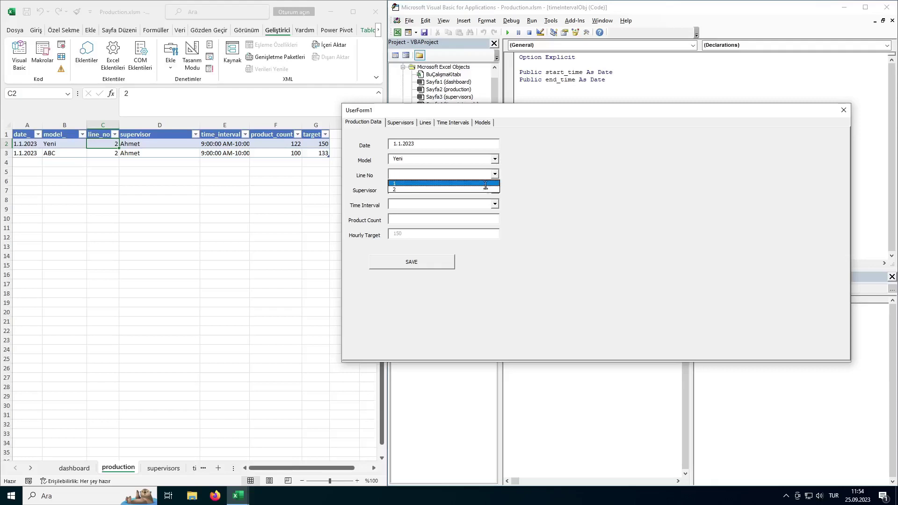
left_click(486, 184)
left_click(495, 189)
left_click(489, 202)
left_click(495, 205)
left_click(492, 218)
left_click(477, 223)
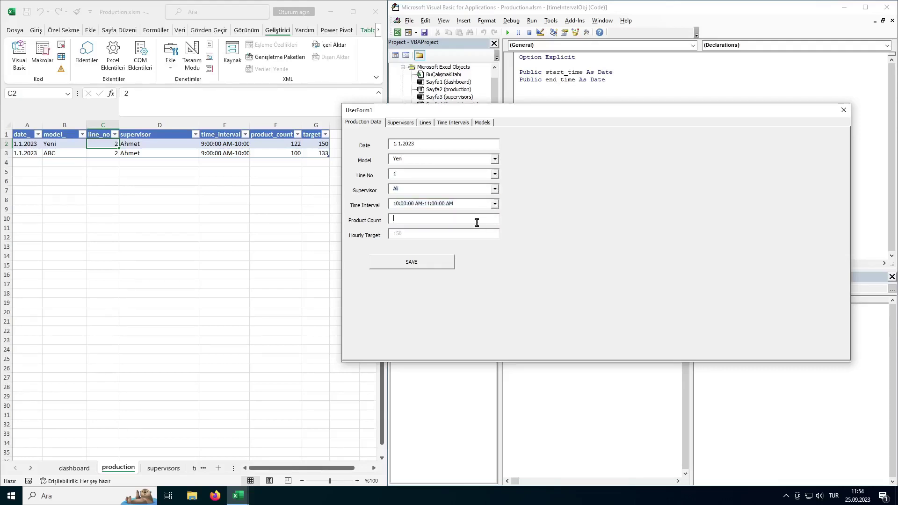
type("100")
left_click(430, 262)
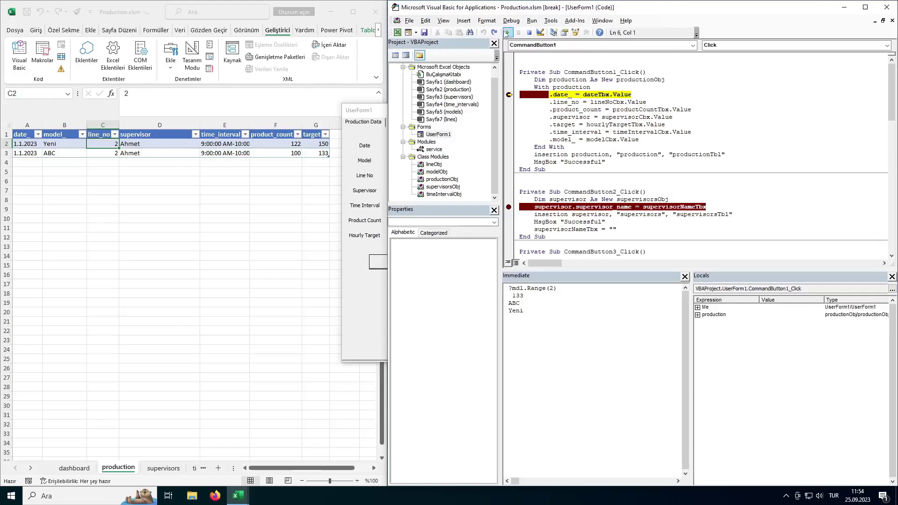
Step: Finish the save and remove the breakpoints on the date and supervisor name lines
left_click(508, 32)
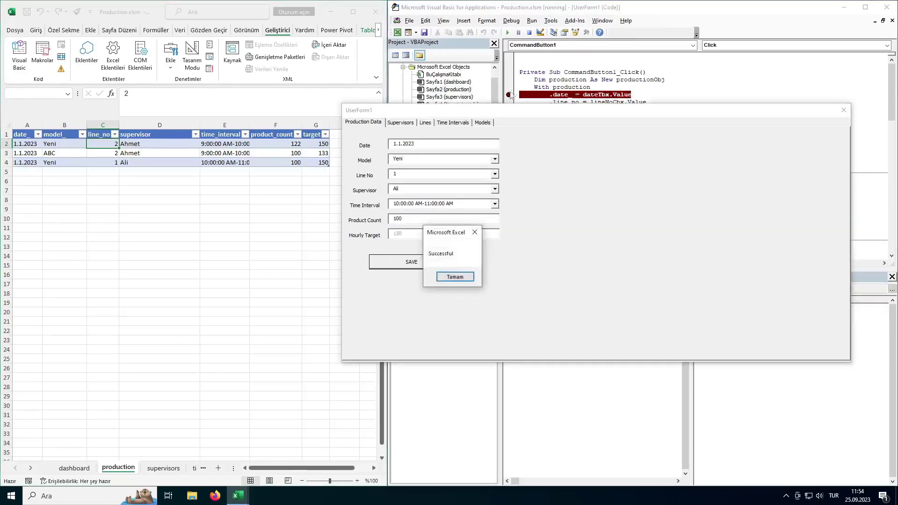
left_click(456, 276)
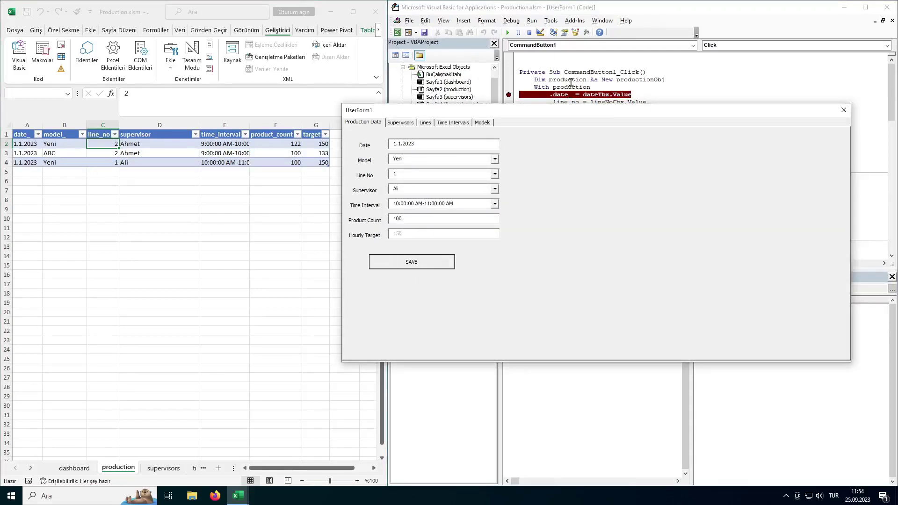
left_click(570, 80)
left_click(509, 94)
left_click(509, 207)
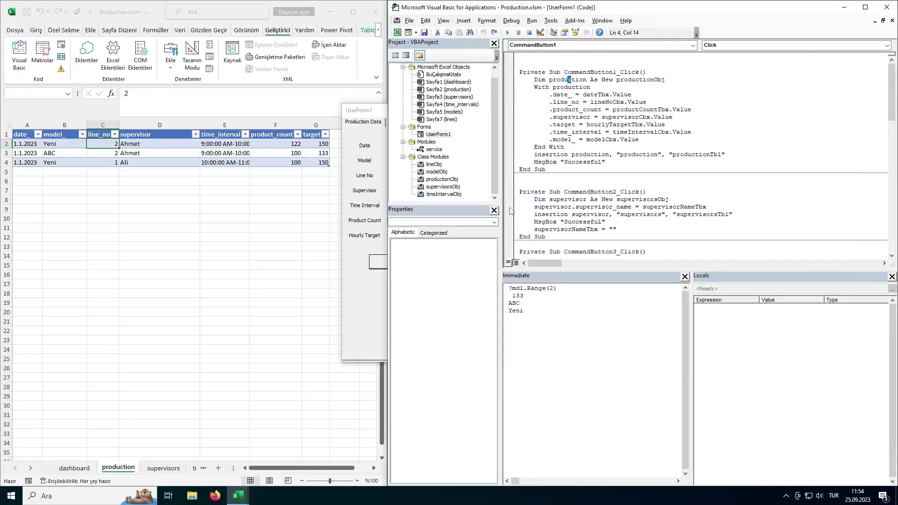
left_click(377, 309)
Step: Change the date to 1.2.2023 and model to ABC, then remove the model-change breakpoint
left_click(441, 146)
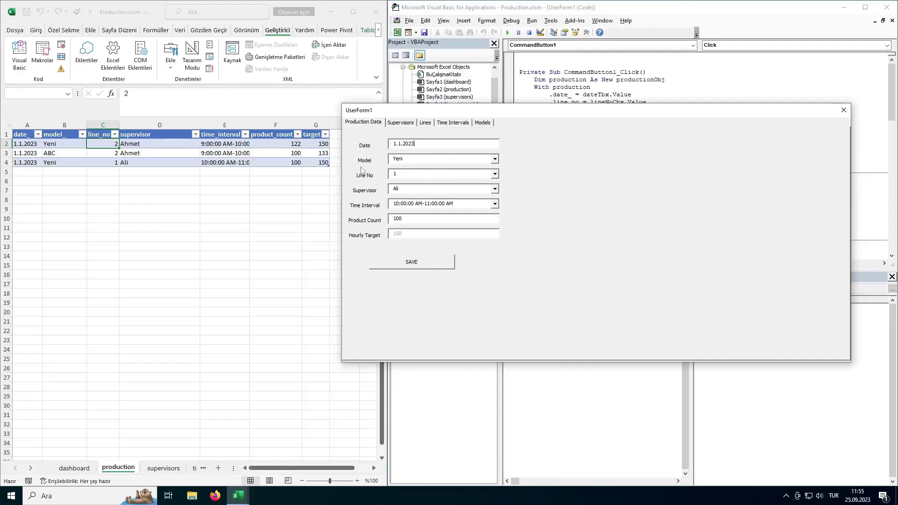
left_click(400, 144)
left_click(495, 160)
left_click(488, 176)
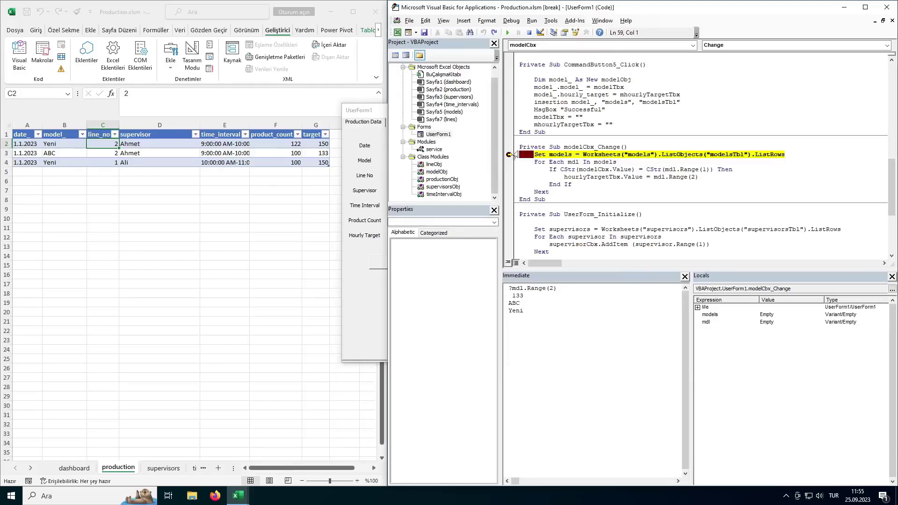
left_click(508, 33)
left_click(520, 147)
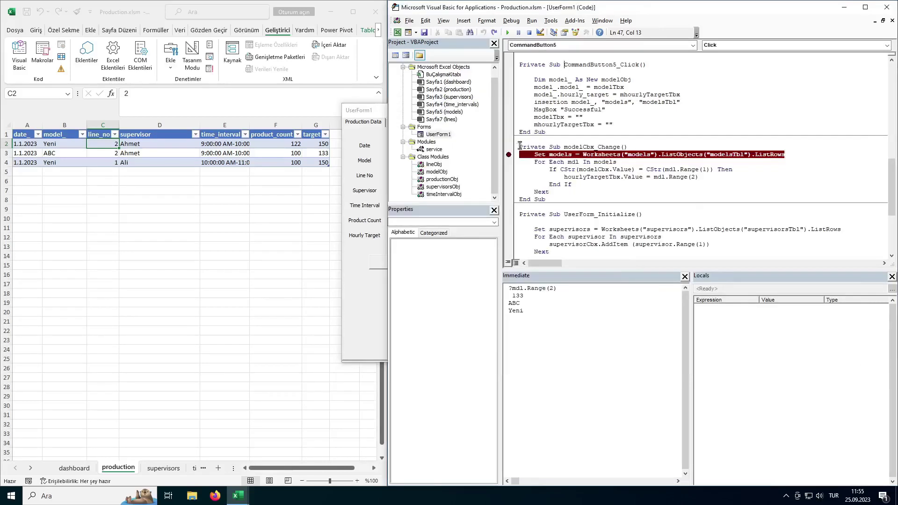
left_click(509, 155)
left_click(372, 303)
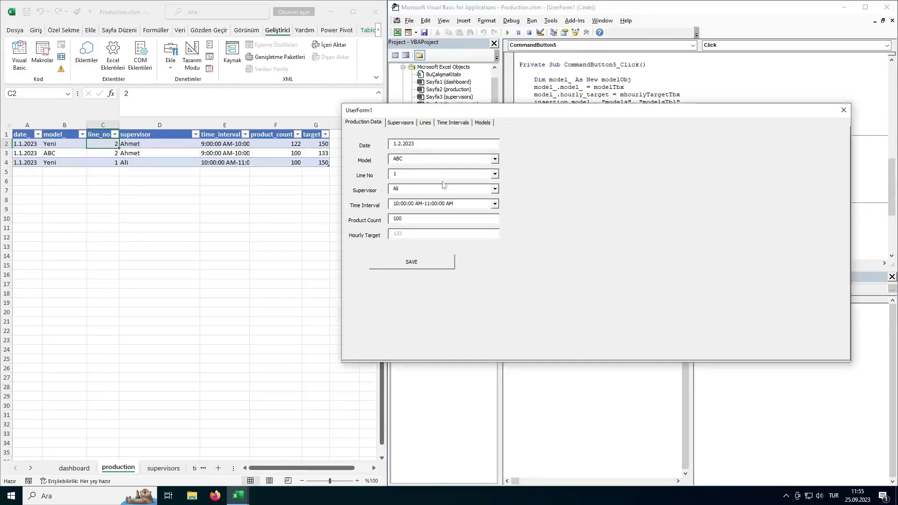
Step: Save an entry for the 9–10 AM interval as row 5
left_click(495, 204)
left_click(444, 211)
left_click(423, 264)
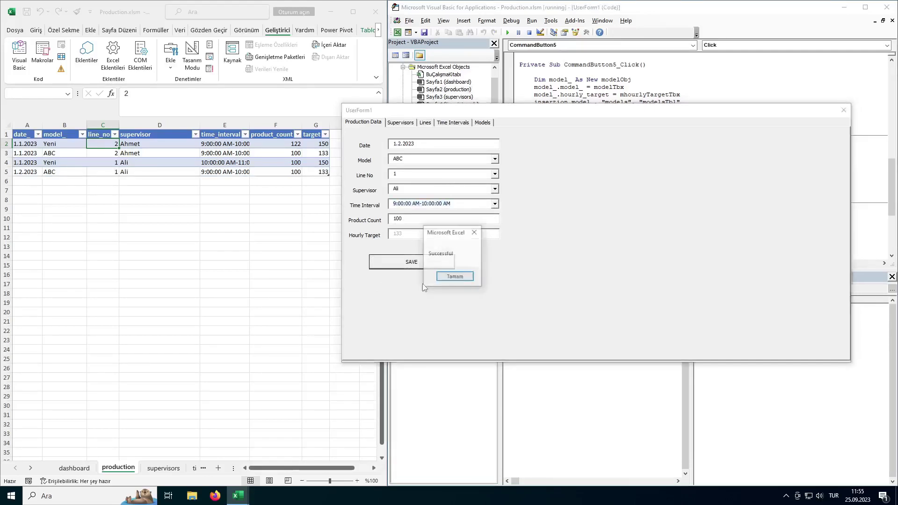
left_click(455, 277)
Step: Save a Yeni entry on line 2 with a different supervisor and product count 123
left_click(494, 159)
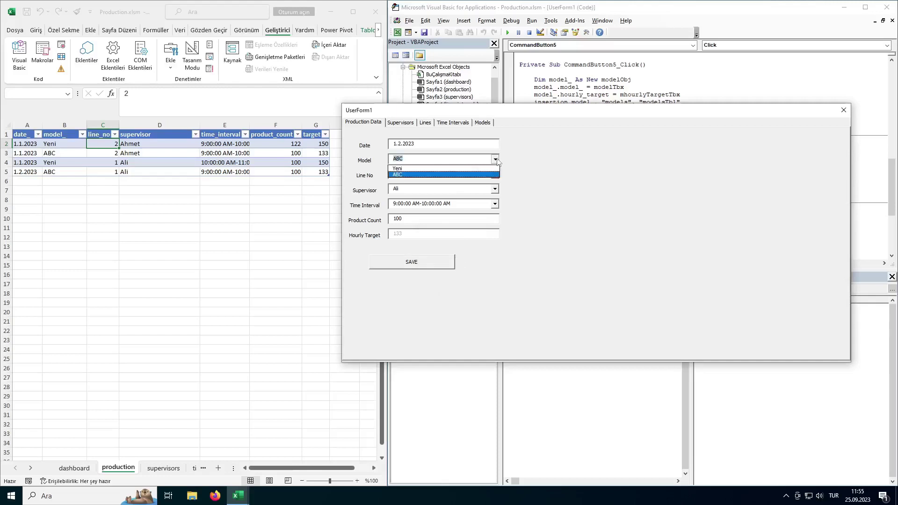
left_click(487, 174)
left_click(495, 174)
left_click(494, 189)
left_click(500, 197)
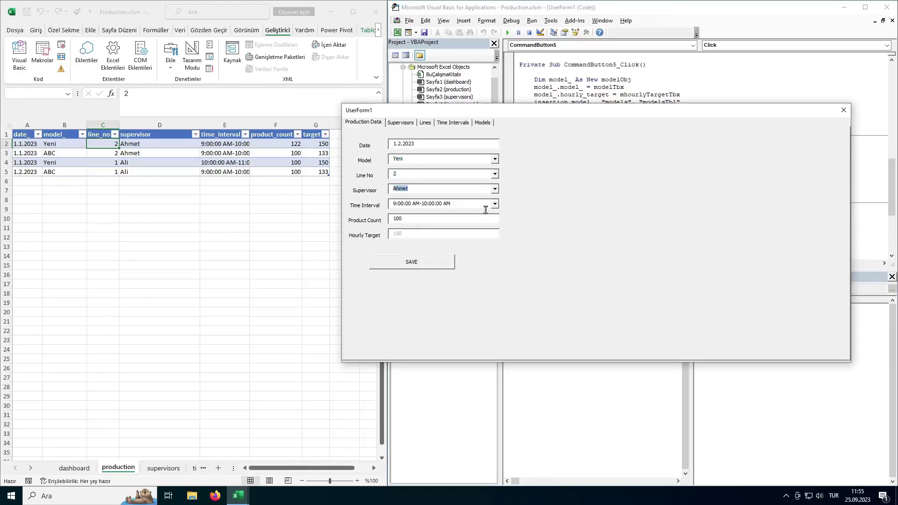
double_click(425, 219)
type("123")
left_click(411, 262)
left_click(455, 279)
Step: Save a Yeni entry for 10–11 AM with product count 150
left_click(400, 143)
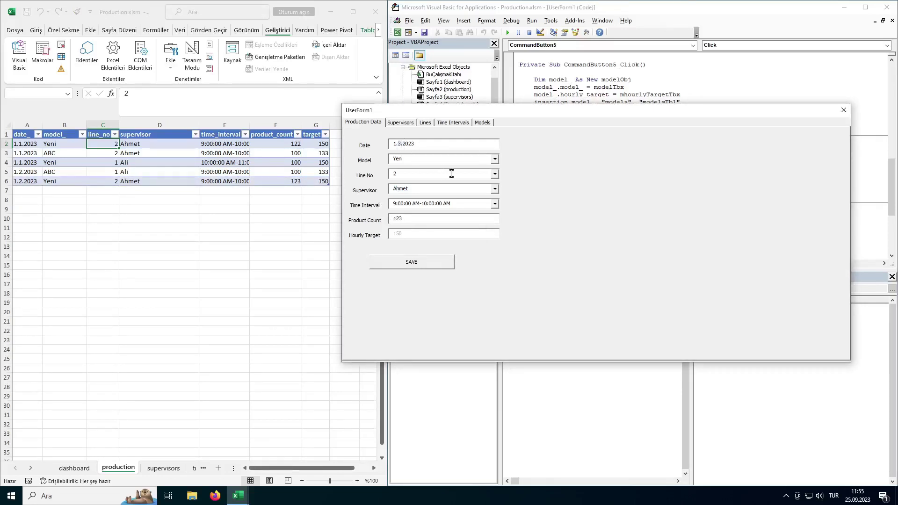
left_click(495, 161)
left_click(496, 166)
key("Tab")
left_click(495, 204)
left_click(481, 216)
left_click(422, 220)
key("BackSpace")
key("BackSpace")
key("BackSpace")
type("150")
left_click(409, 262)
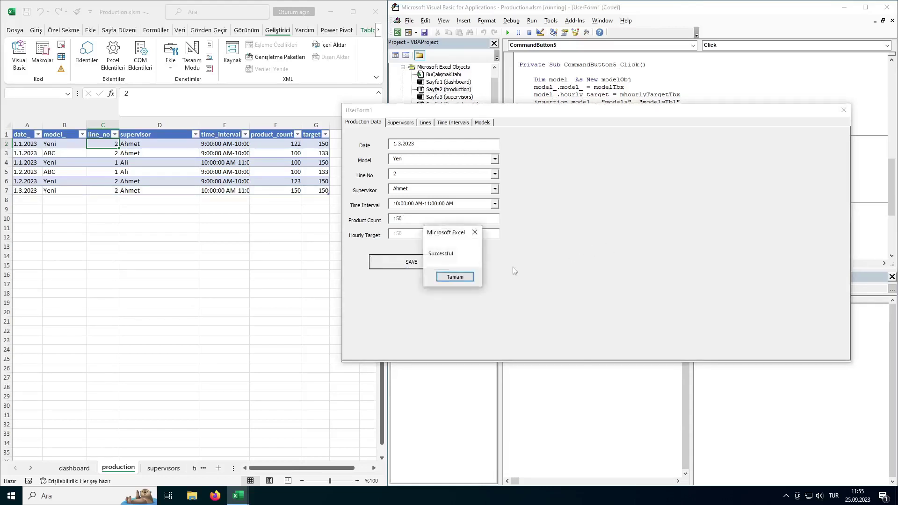
left_click(470, 277)
Step: Save the final entry (ABC, line 1, 12–1 PM, count 145), then close the form
left_click(495, 159)
left_click(486, 175)
left_click(495, 174)
left_click(491, 184)
left_click(495, 189)
left_click(489, 203)
left_click(495, 204)
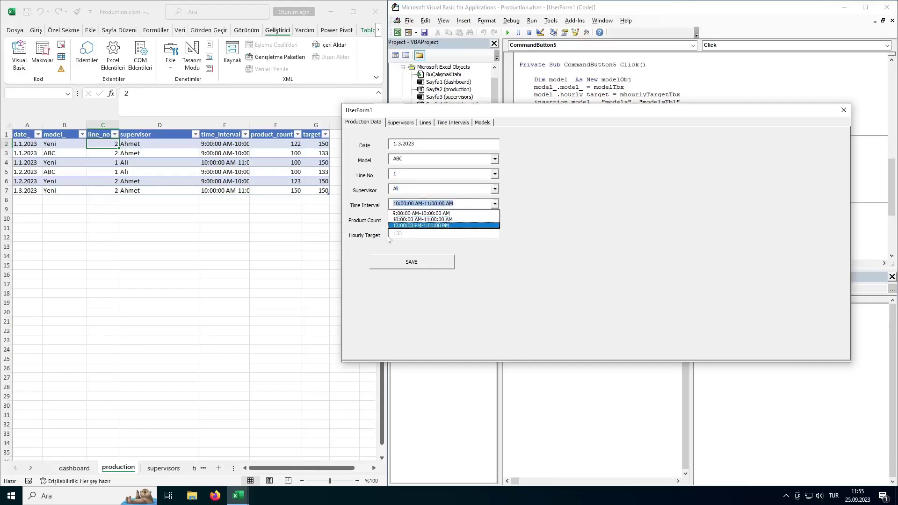
left_click(486, 225)
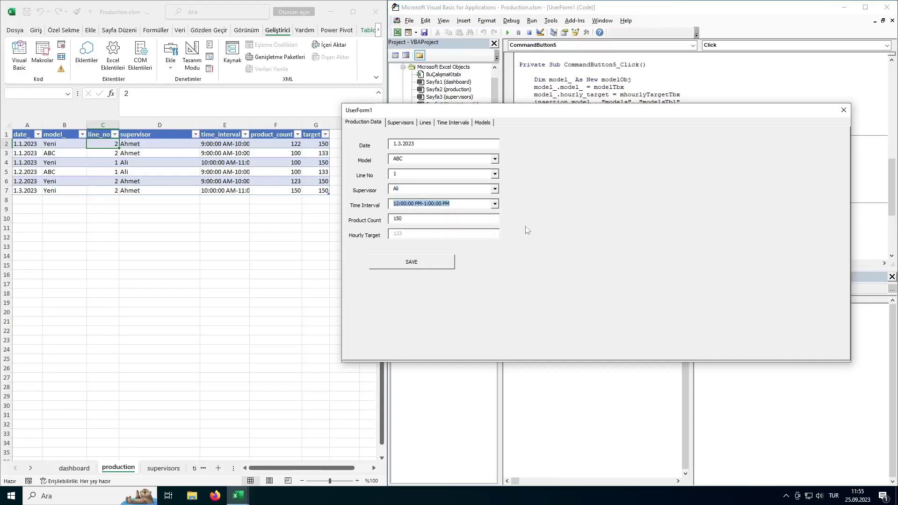
left_click(488, 221)
type("150")
key("BackSpace")
key("BackSpace")
key("BackSpace")
type("145")
left_click(418, 262)
left_click(462, 277)
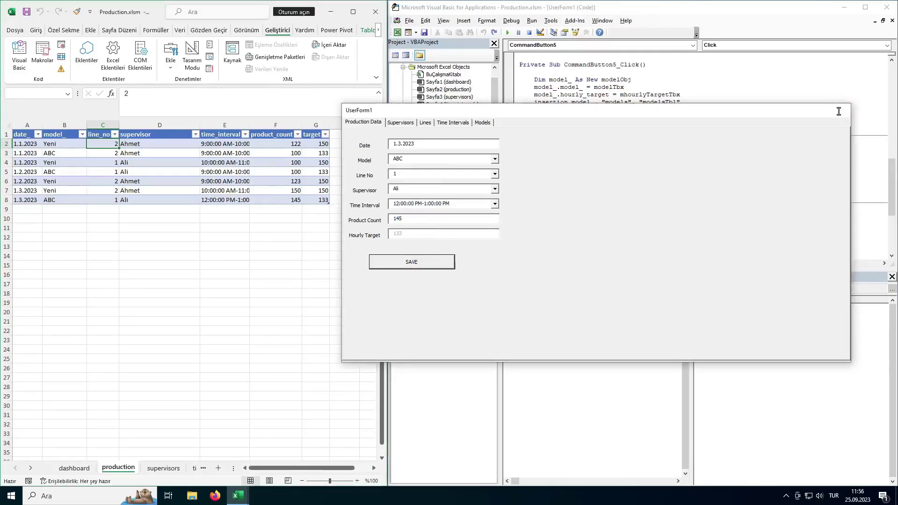
left_click(844, 110)
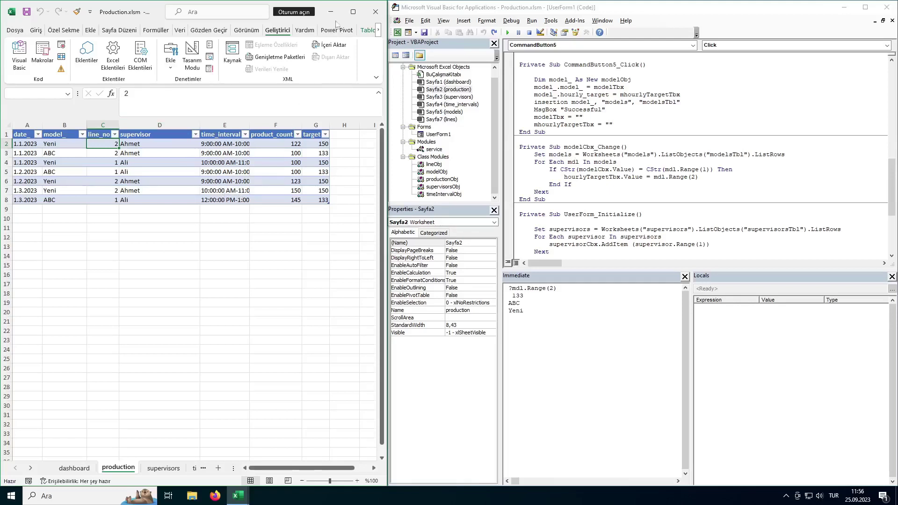
Step: Maximize the Excel window and show the dashboard sheet
left_click(353, 12)
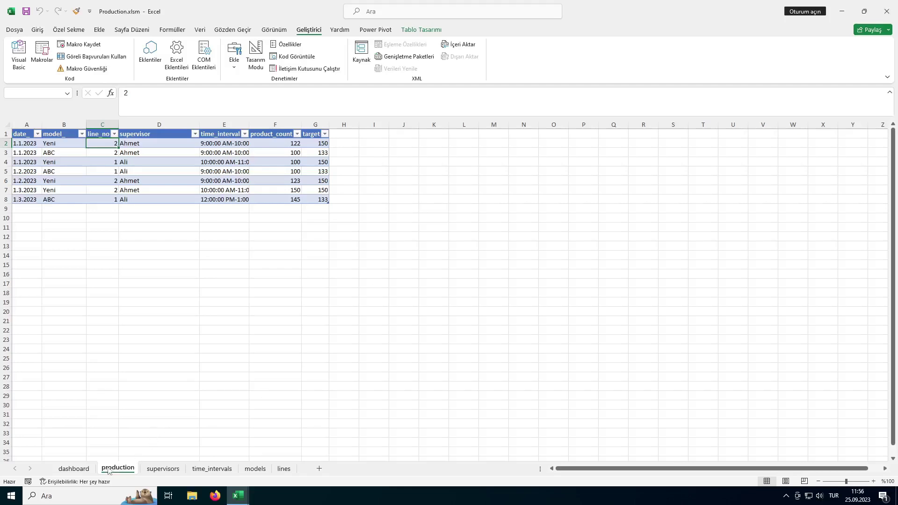
left_click(75, 469)
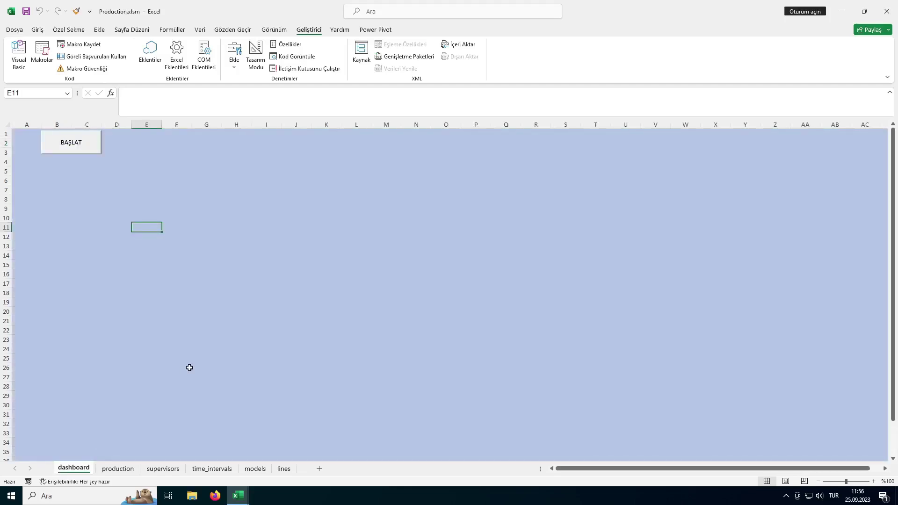